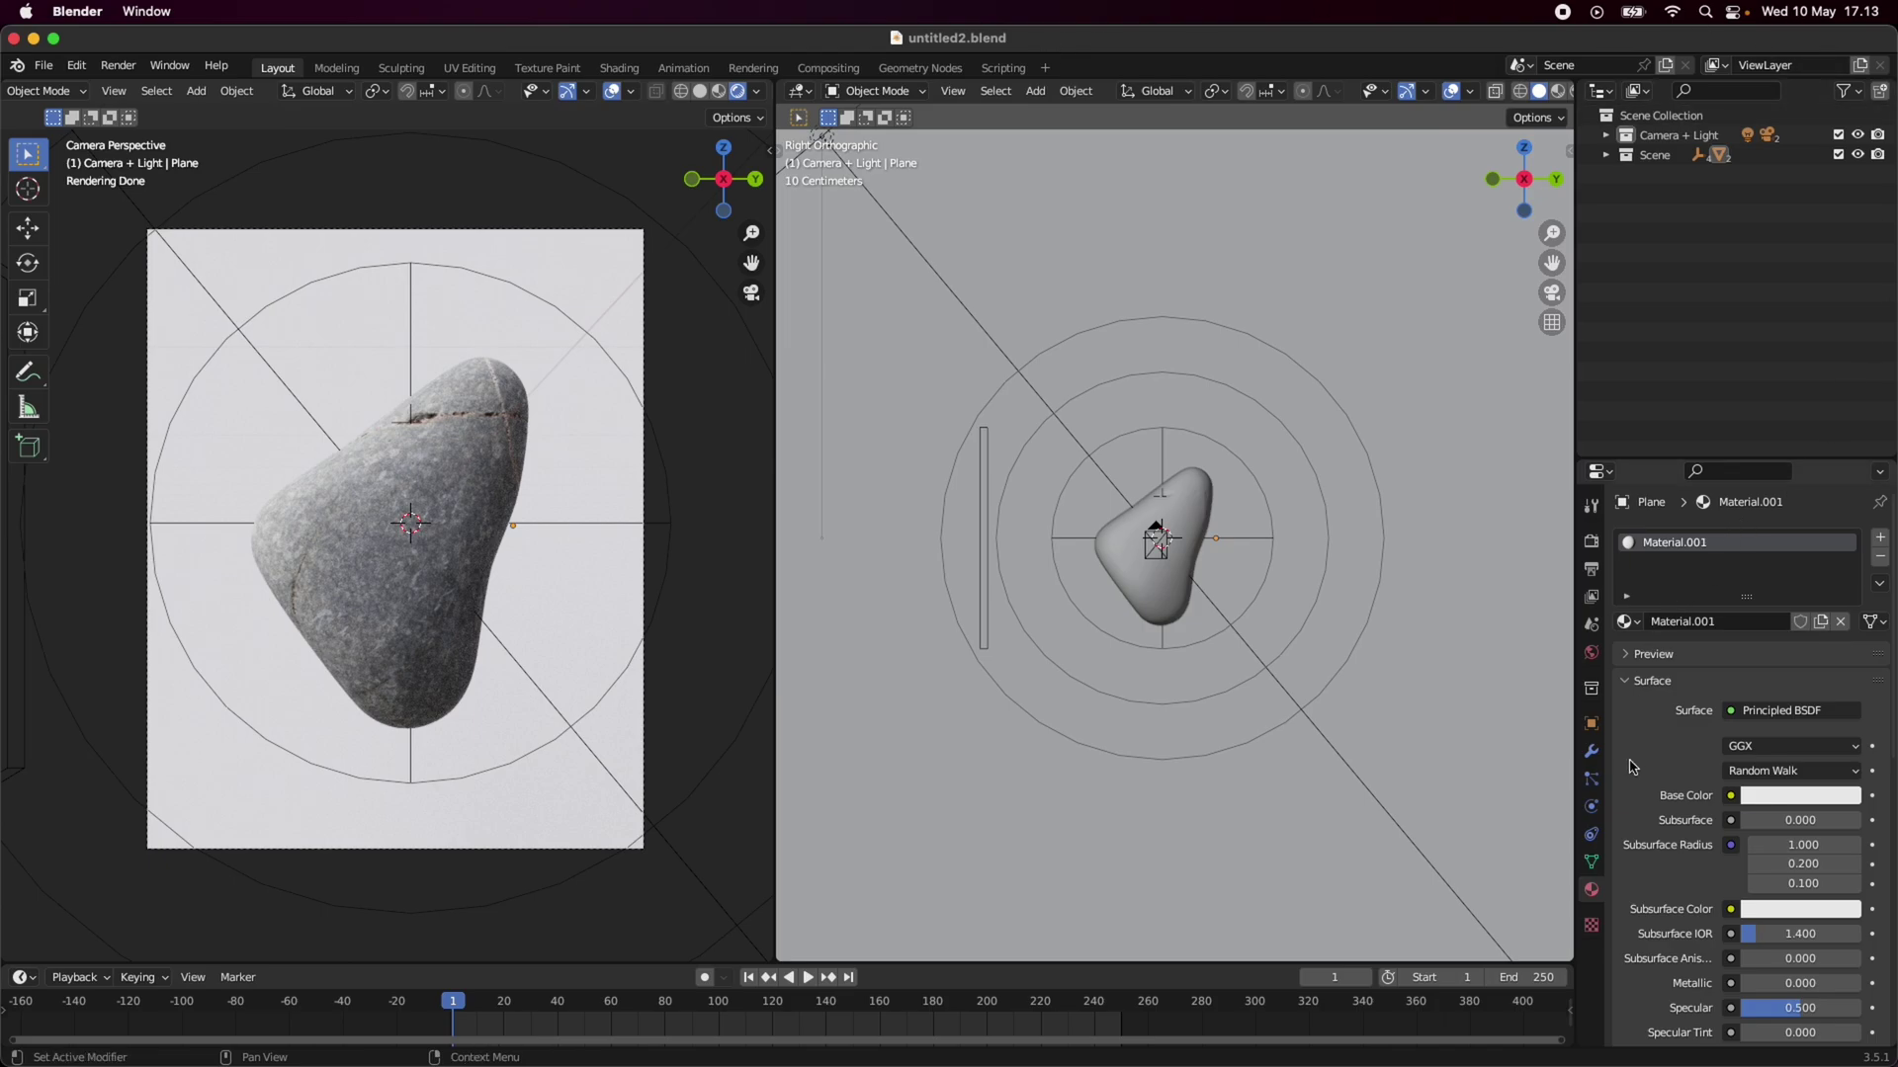
Select High_ply and turn on viewport display for its VertexWeight and Cloth modifiers.
left_click(1591, 759)
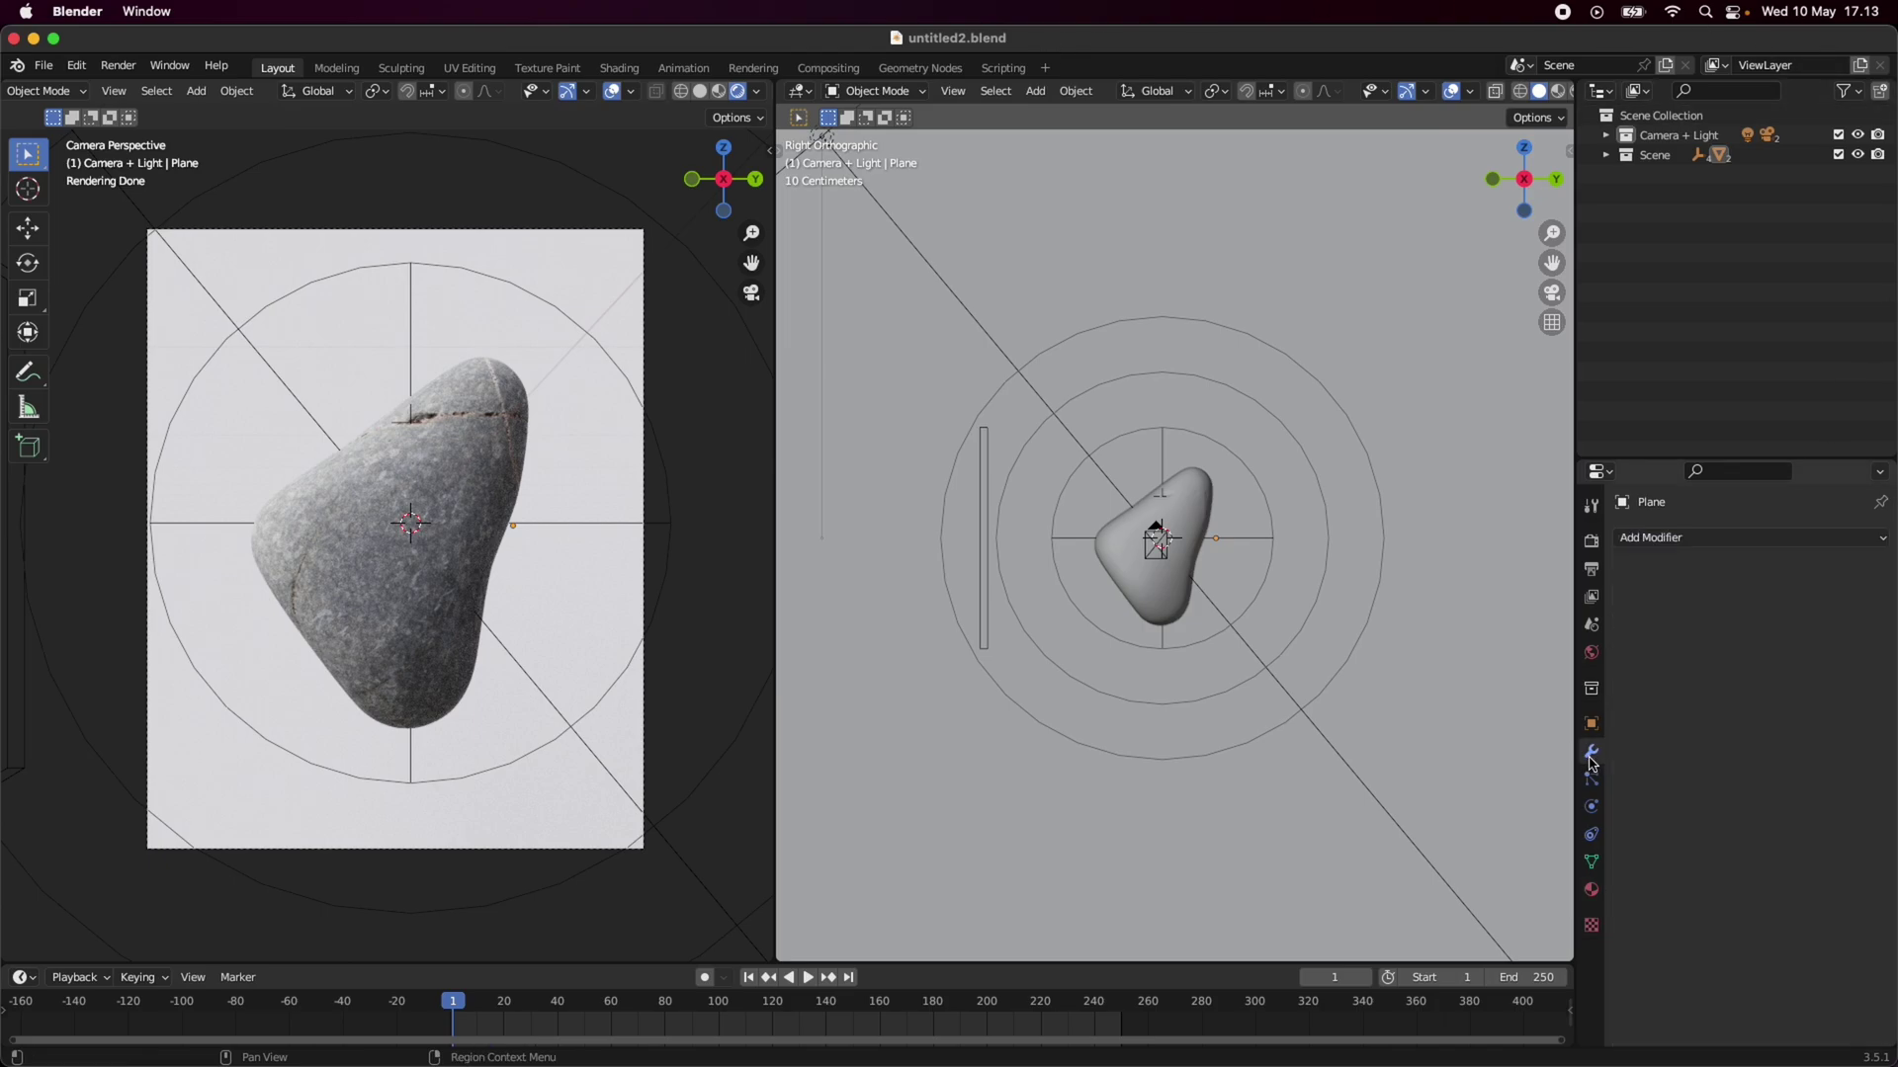
left_click(1103, 567)
left_click(1791, 577)
left_click(1791, 597)
left_click(1791, 597)
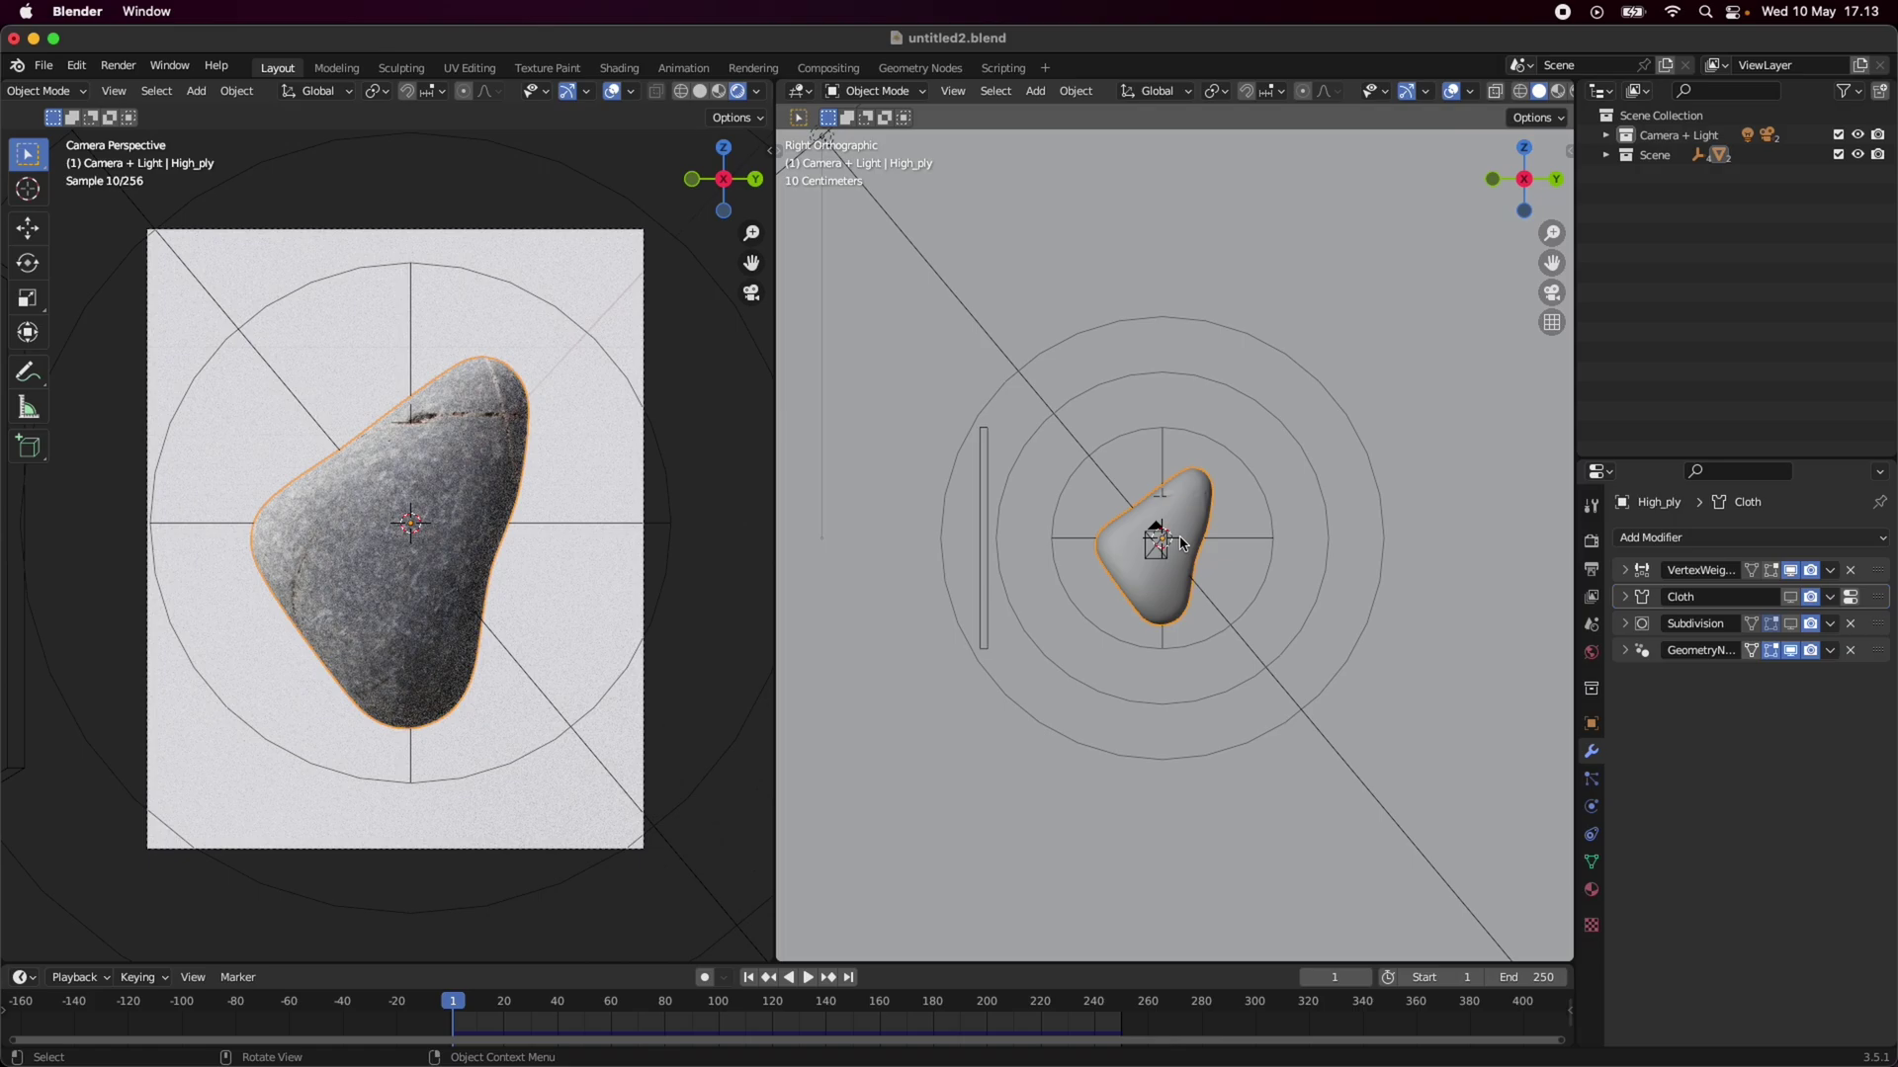
left_click(1791, 597)
Preview the cloth simulation in Solid shading, rewind to frame 1, then hide Cloth in the viewport.
left_click(700, 91)
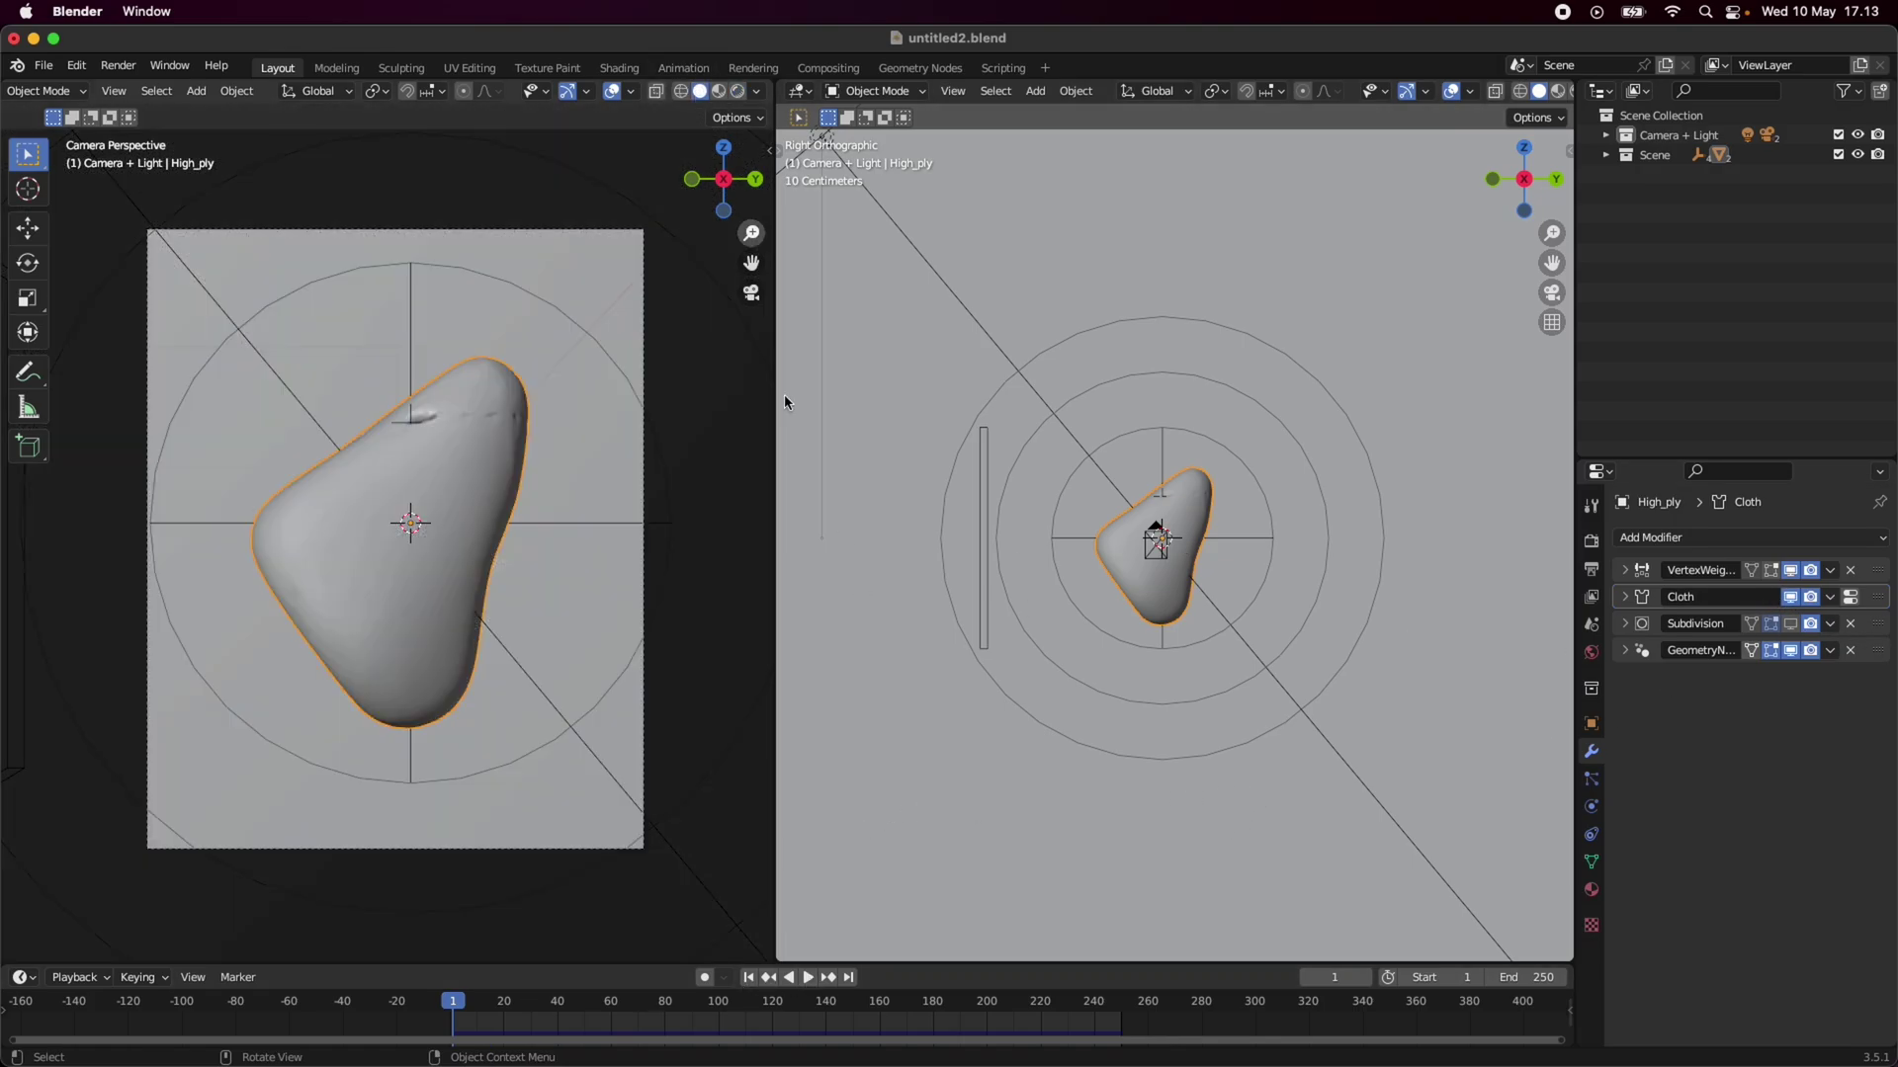
left_click(811, 978)
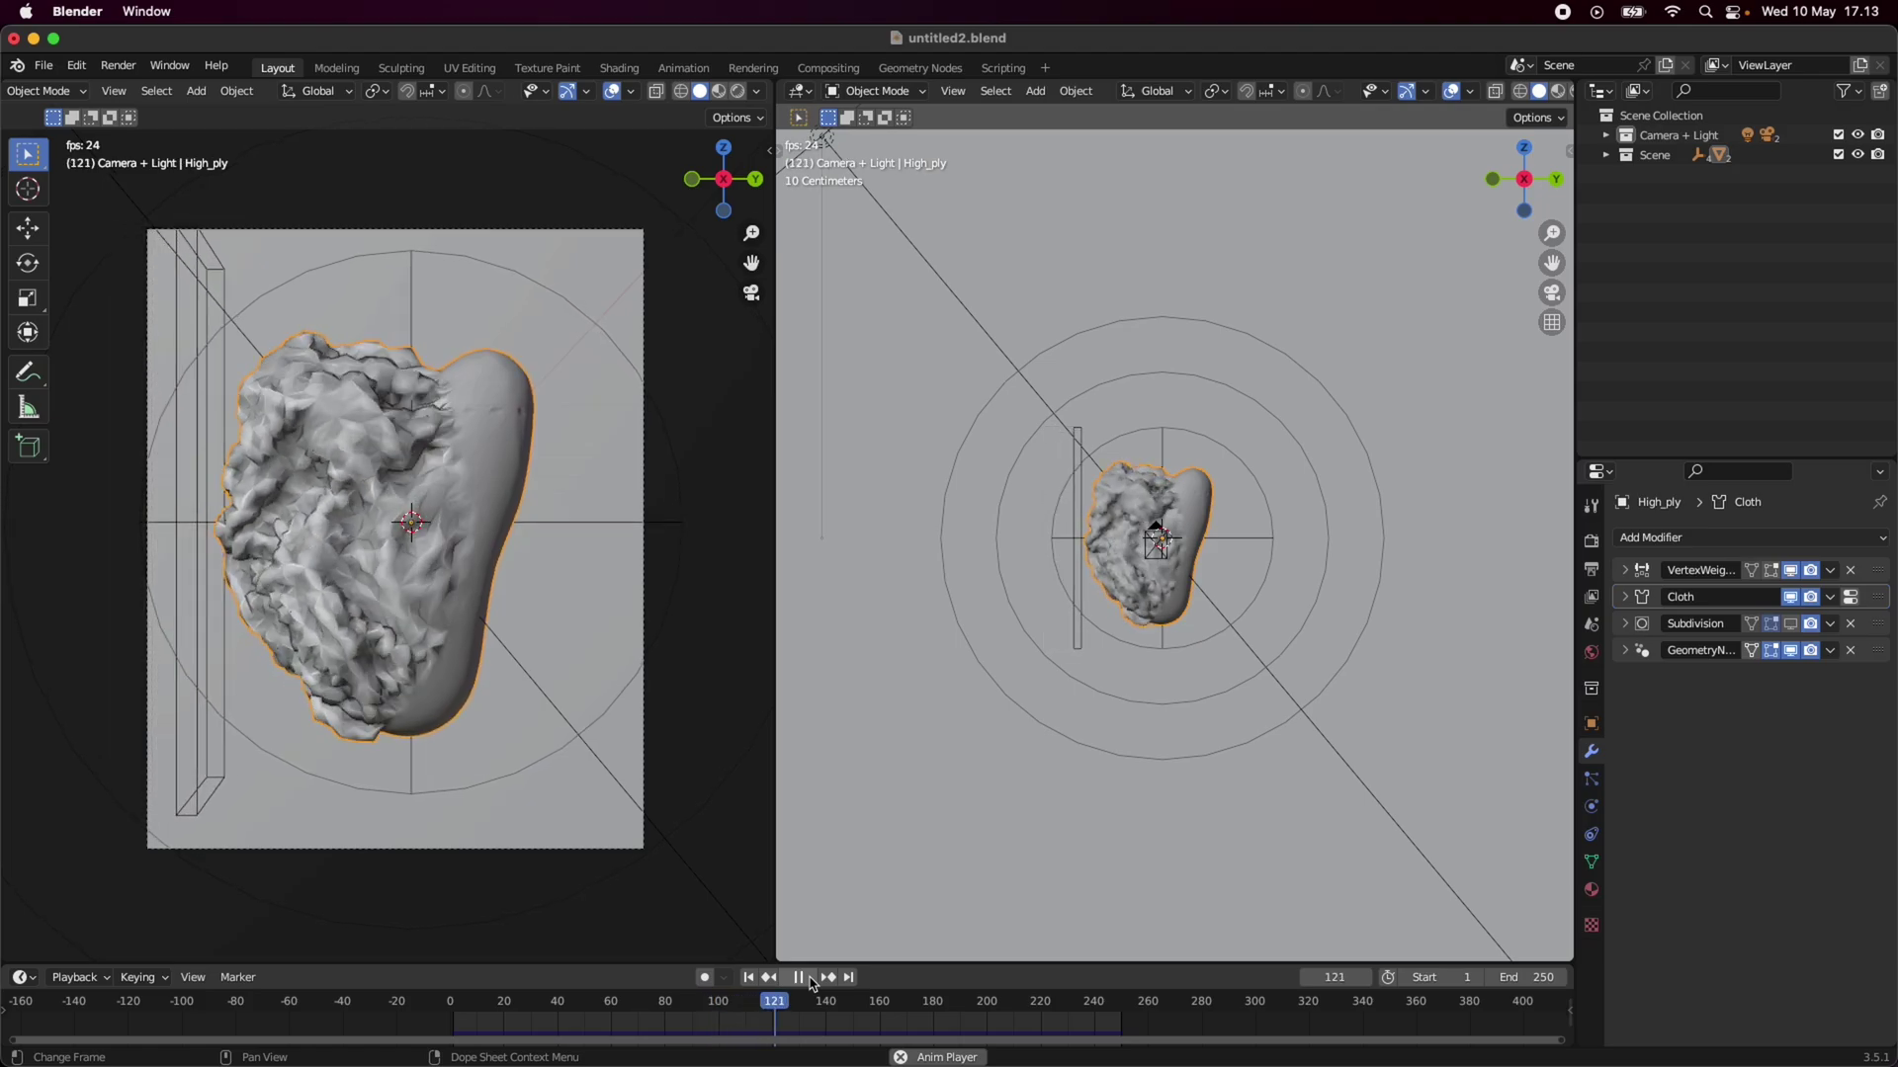
left_click(812, 981)
left_click(748, 977)
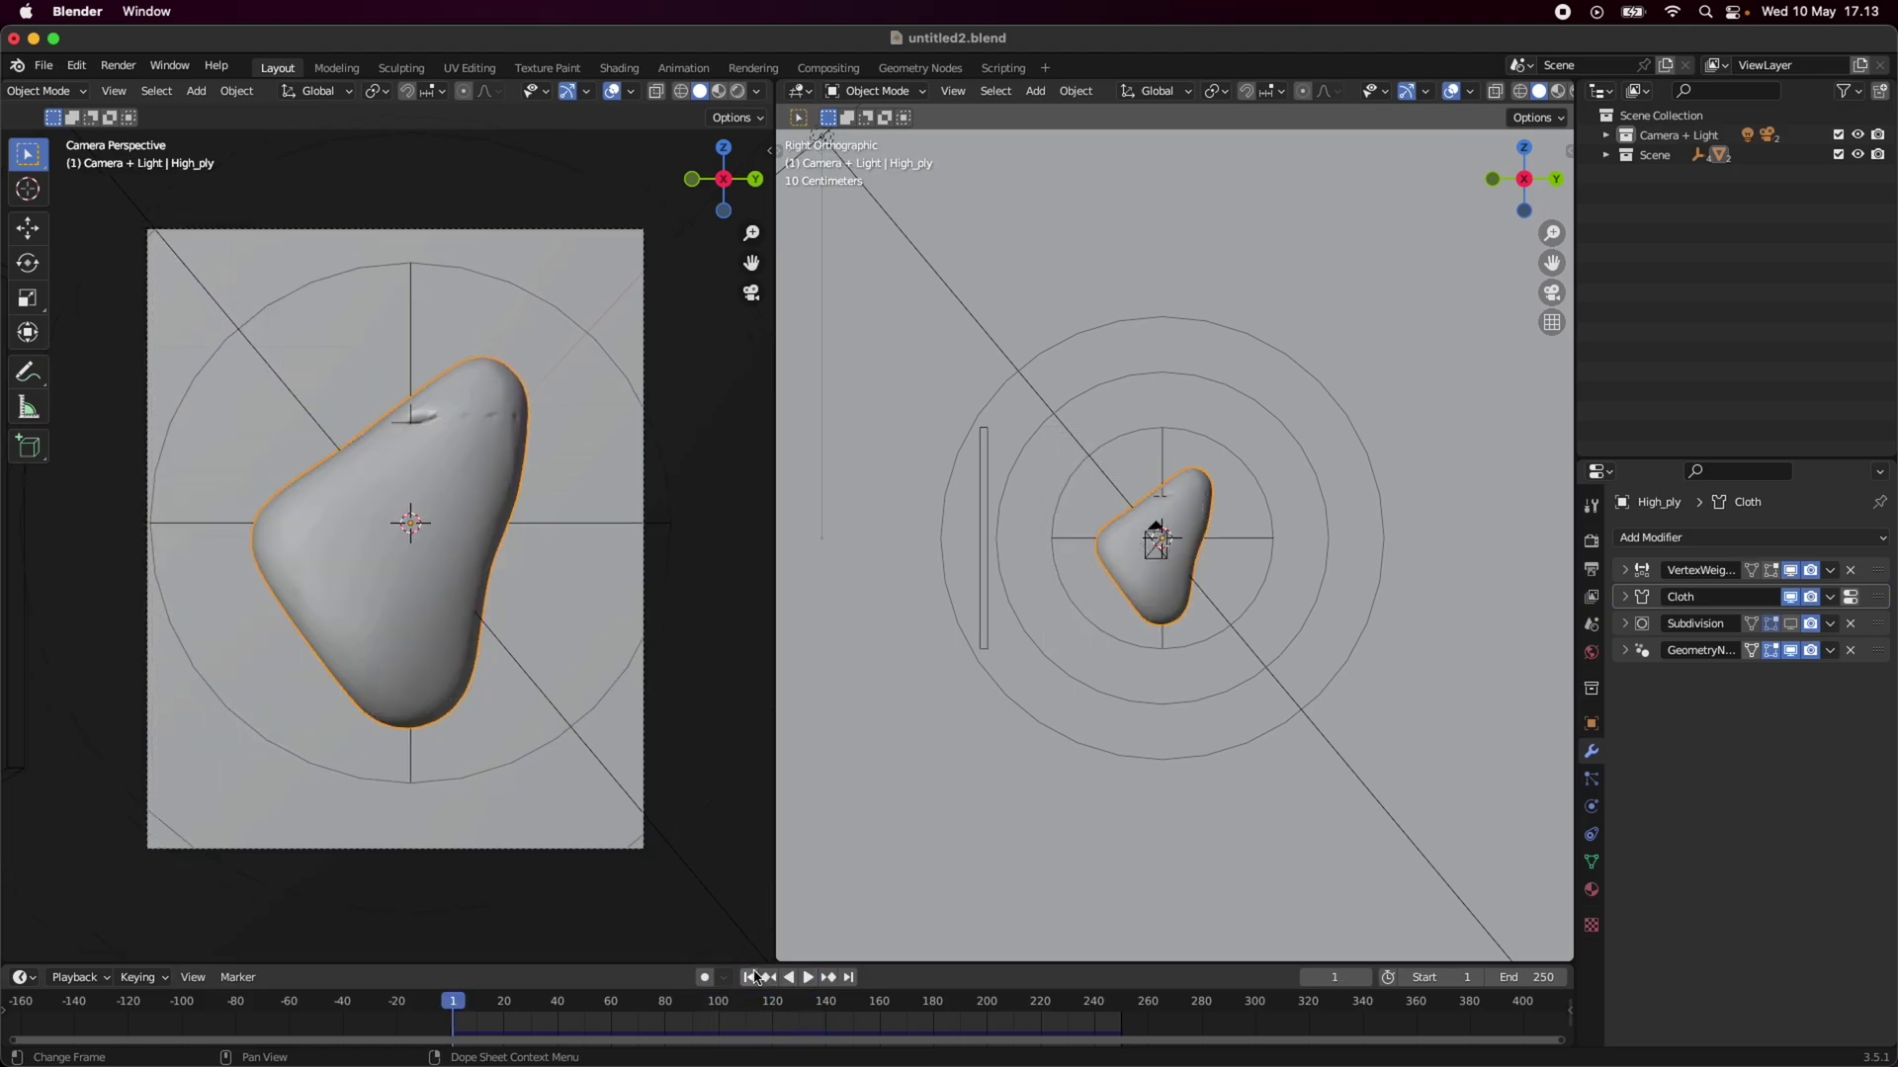
left_click(1790, 597)
scroll(1264, 591, "up", 2)
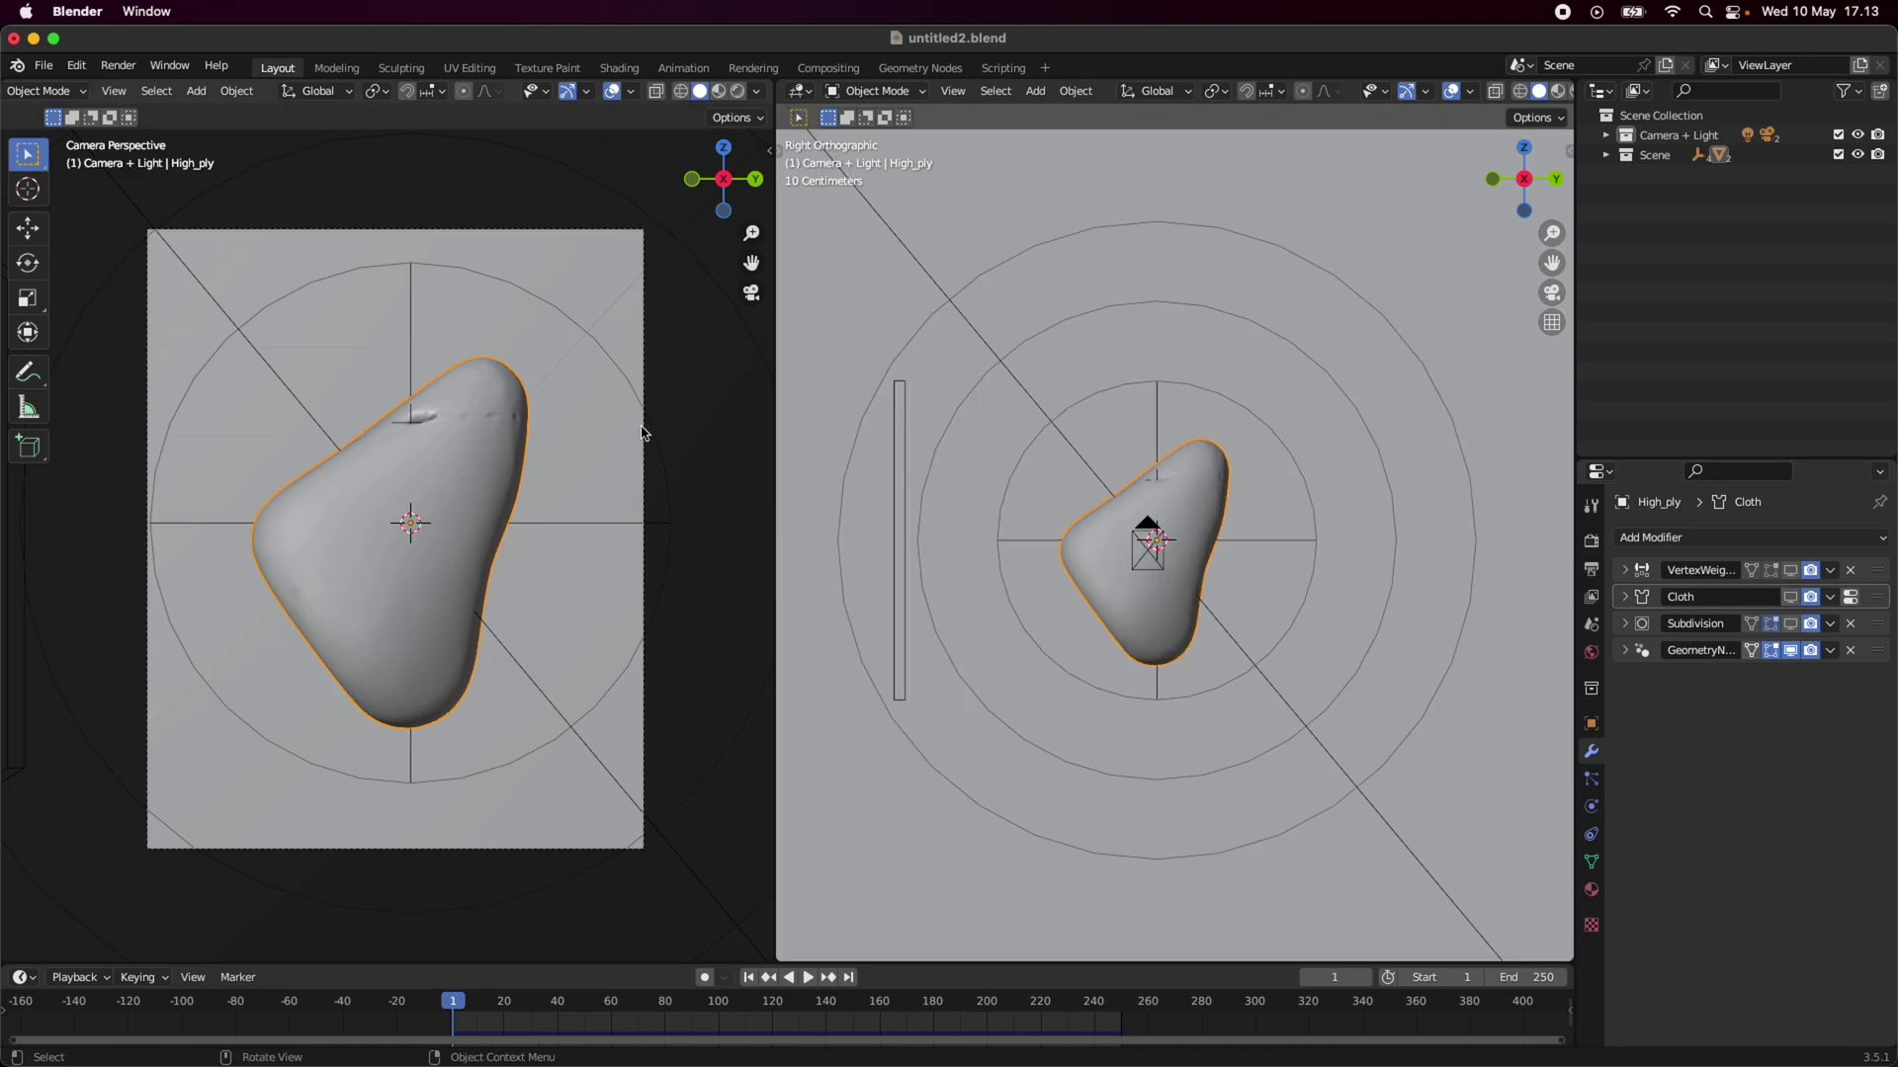
Return the camera view to Rendered shading, save untitled2.blend, and orbit the side view.
left_click(741, 97)
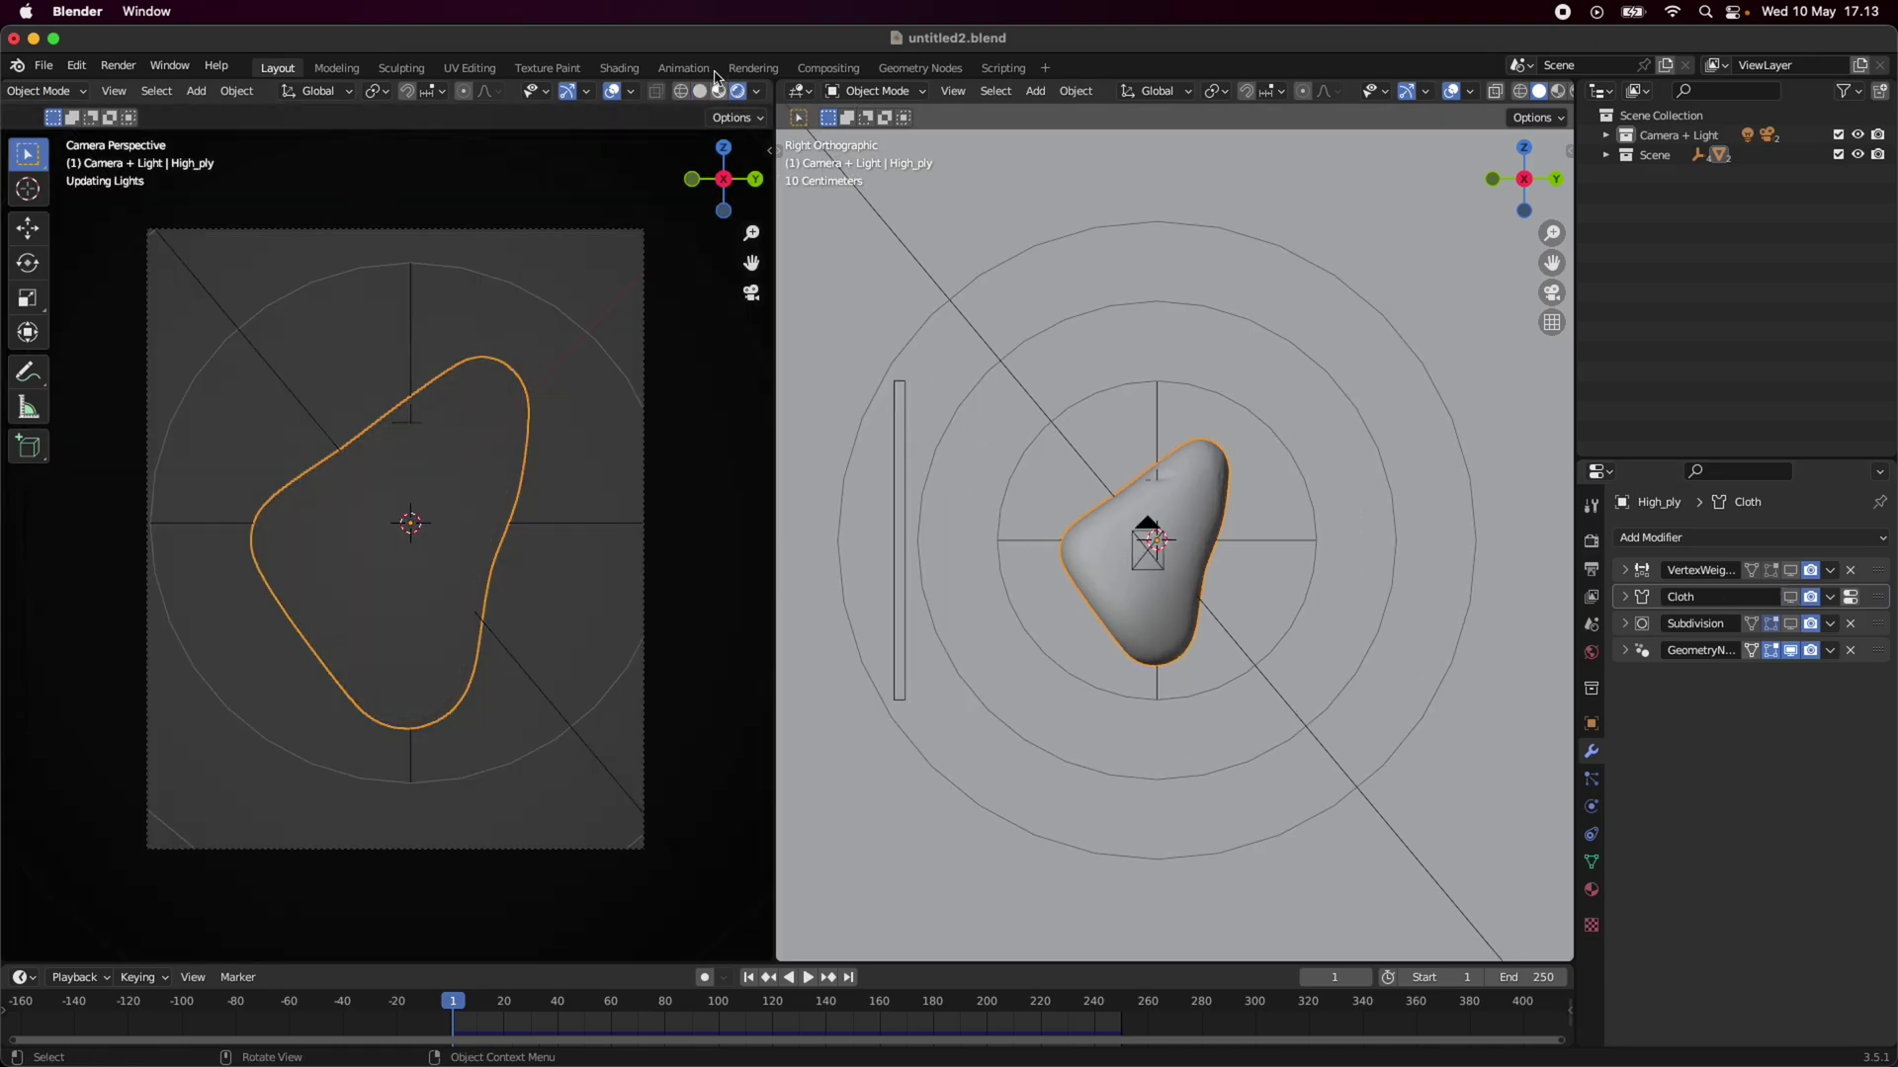
key("super+s")
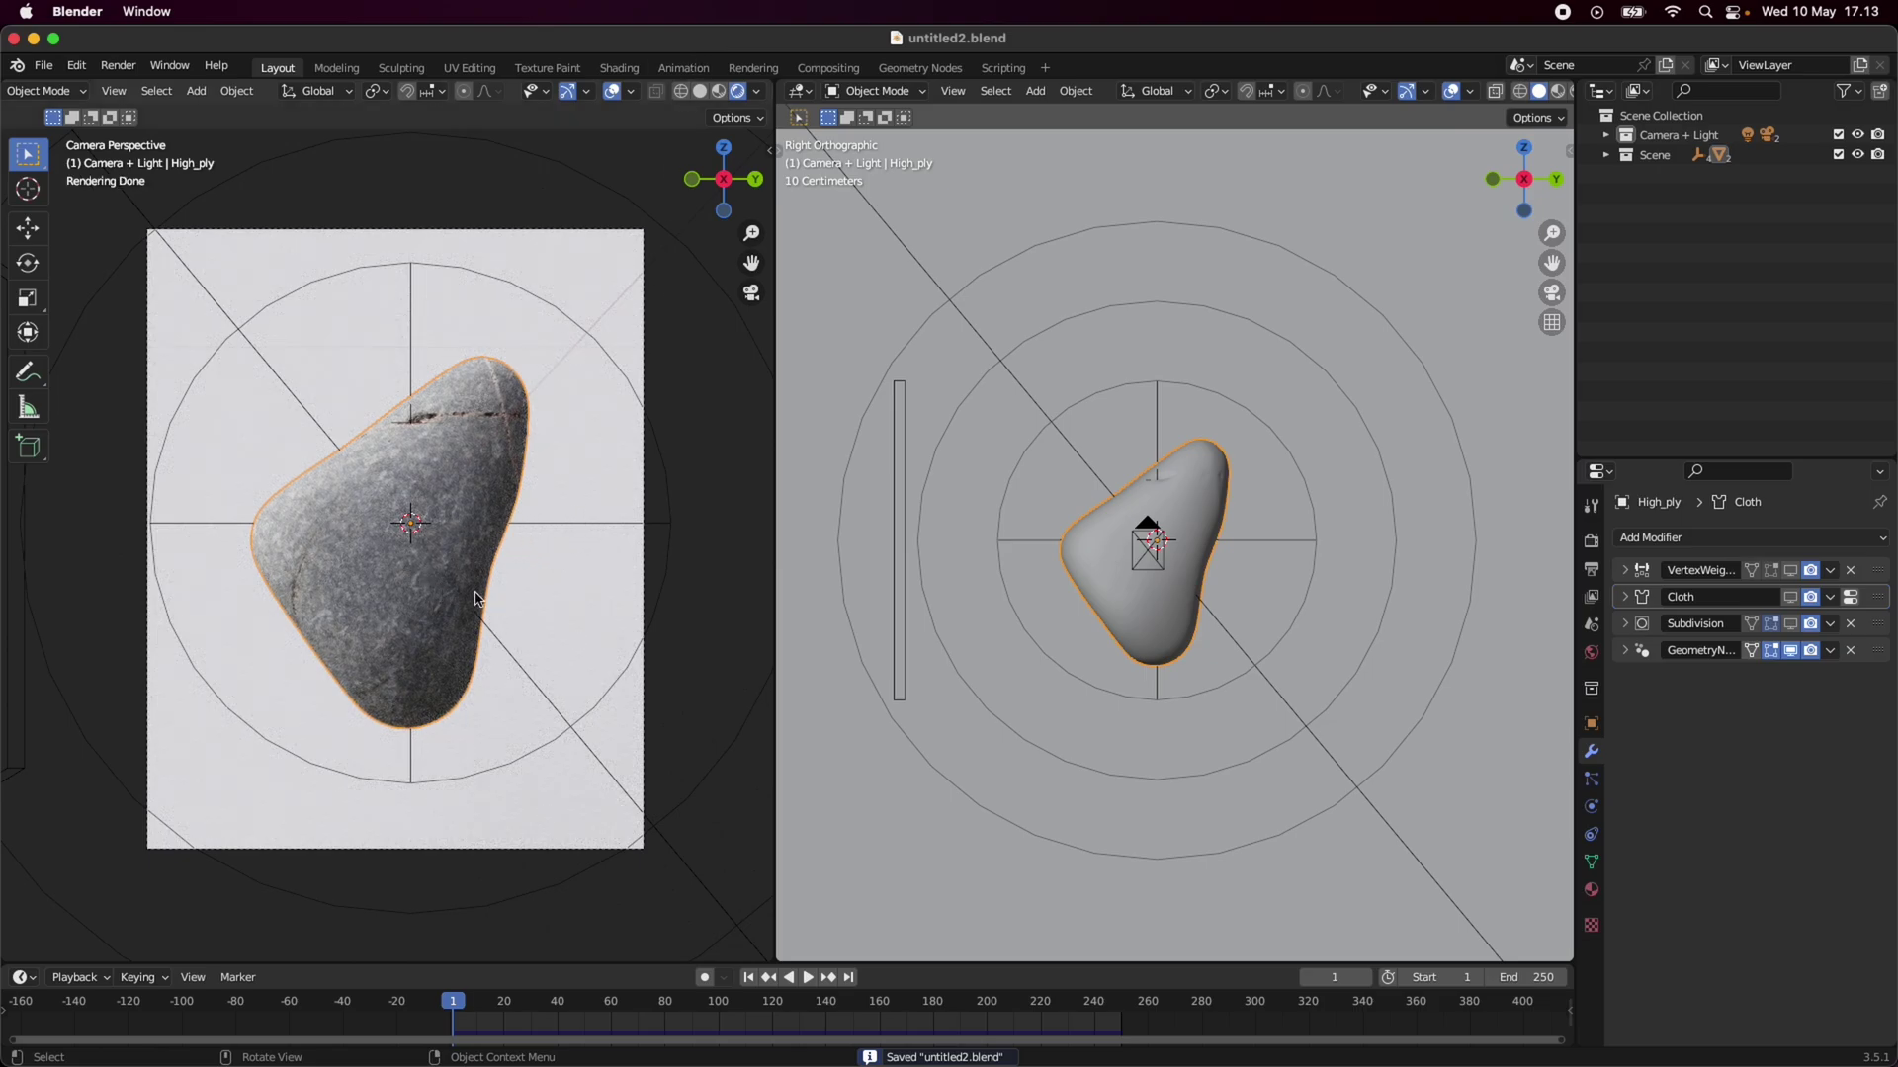
scroll(1123, 593, "down", 3)
middle_click_drag(1123, 591, 1224, 328)
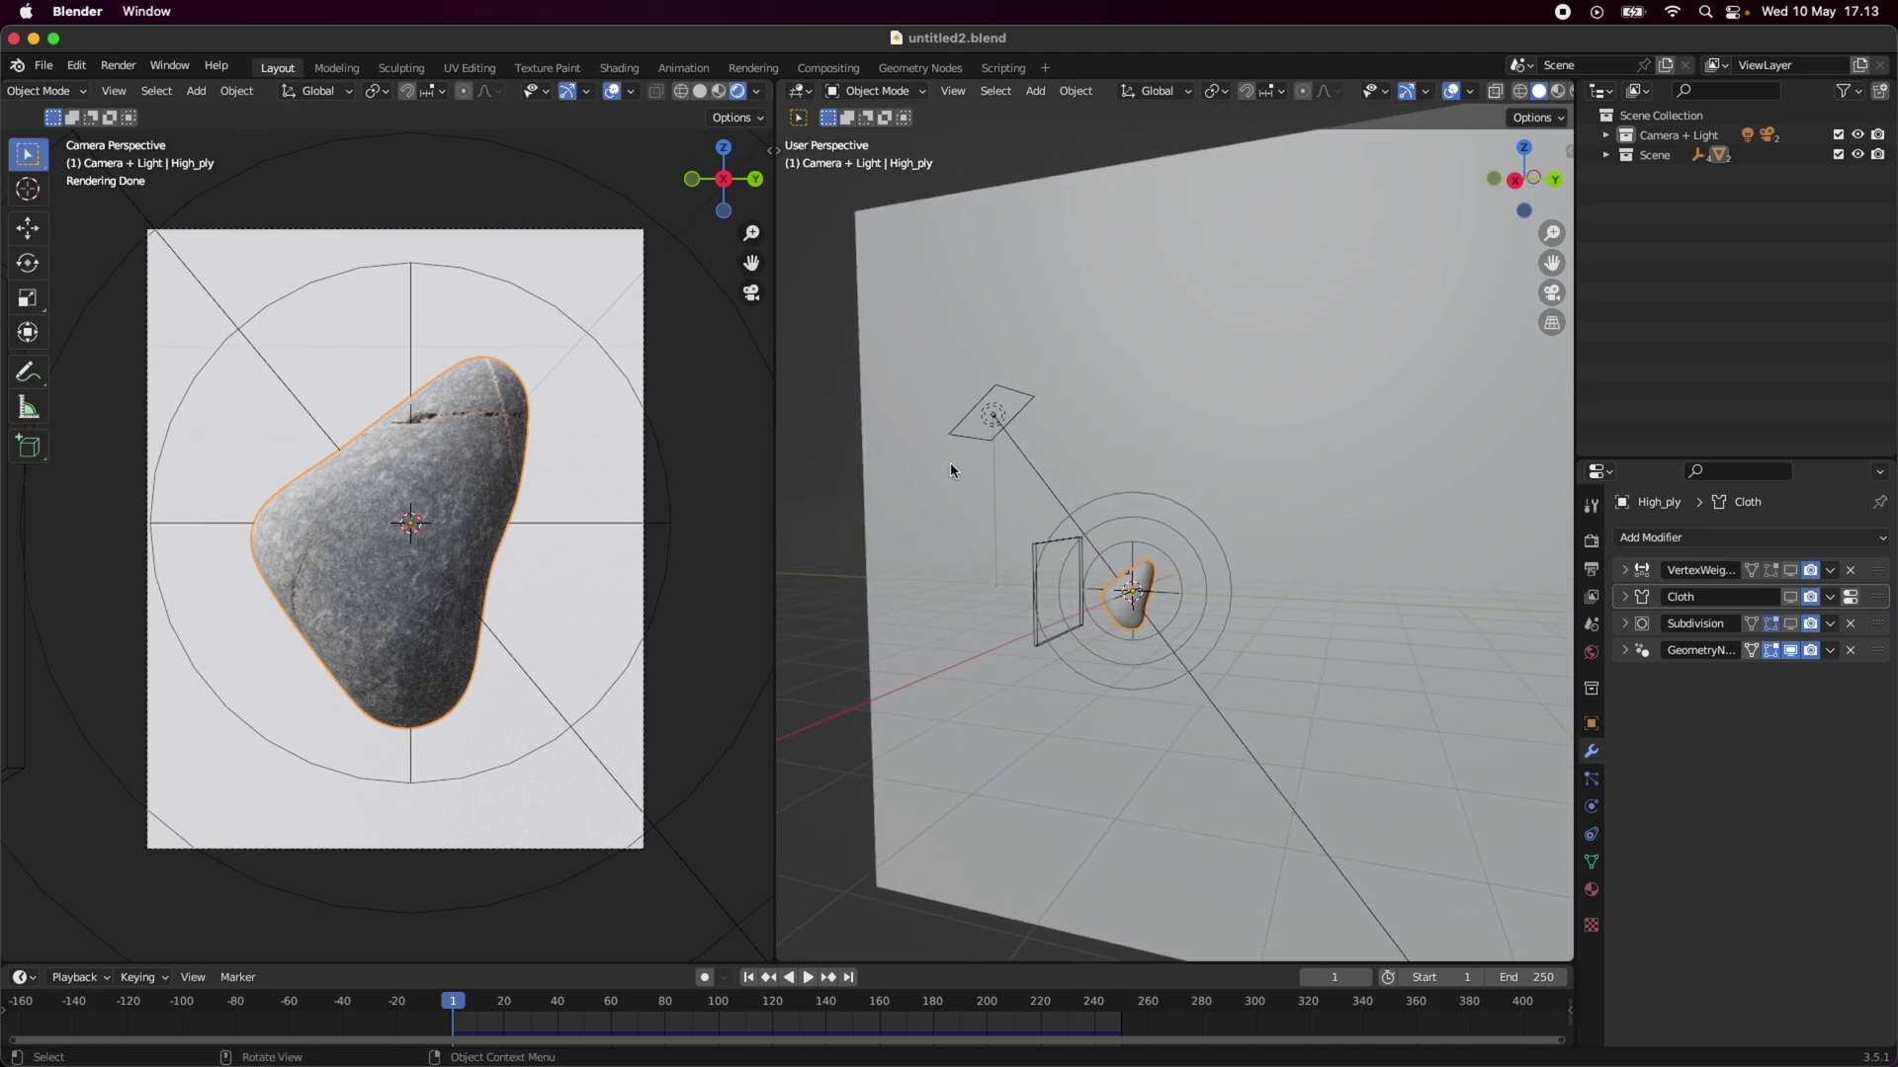
Snap the side view to Right orthographic and select the Empty, then the plane, then High_ply.
left_click(1040, 573)
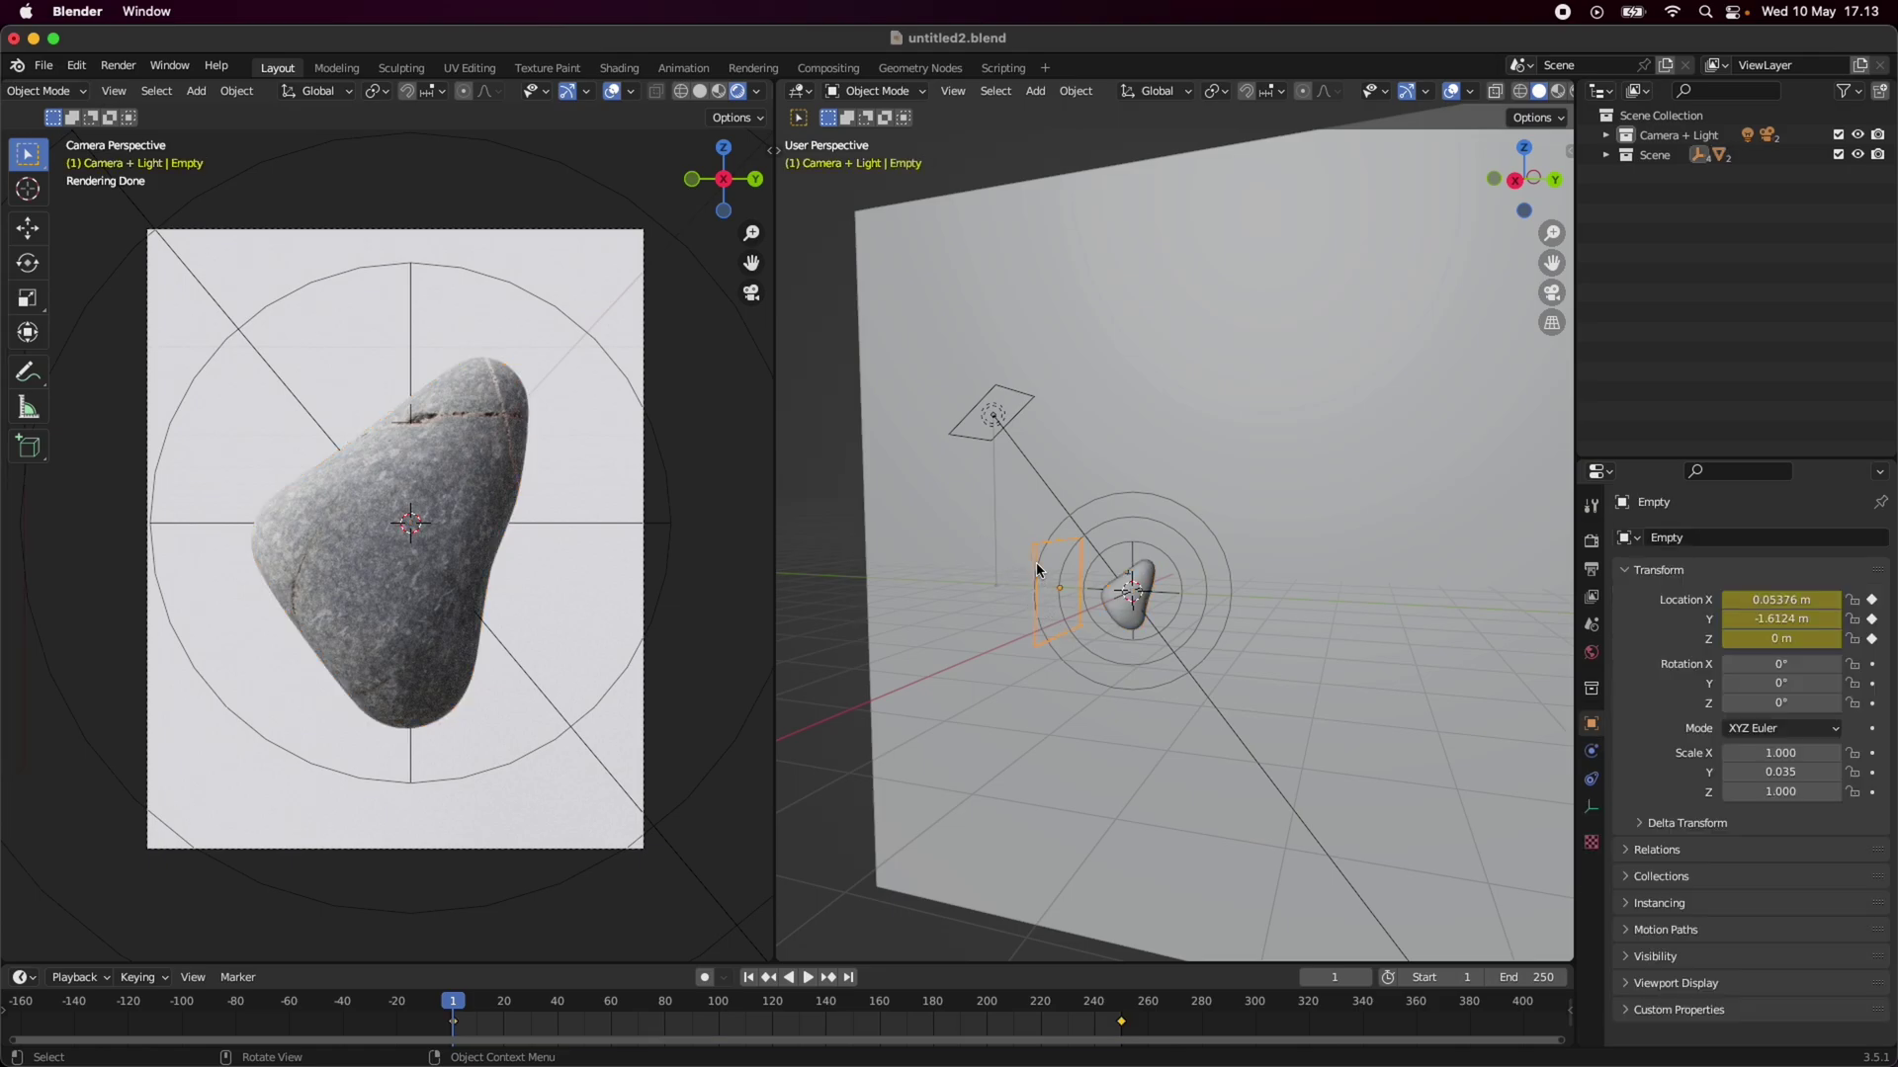
left_click(834, 540)
left_click(1515, 182)
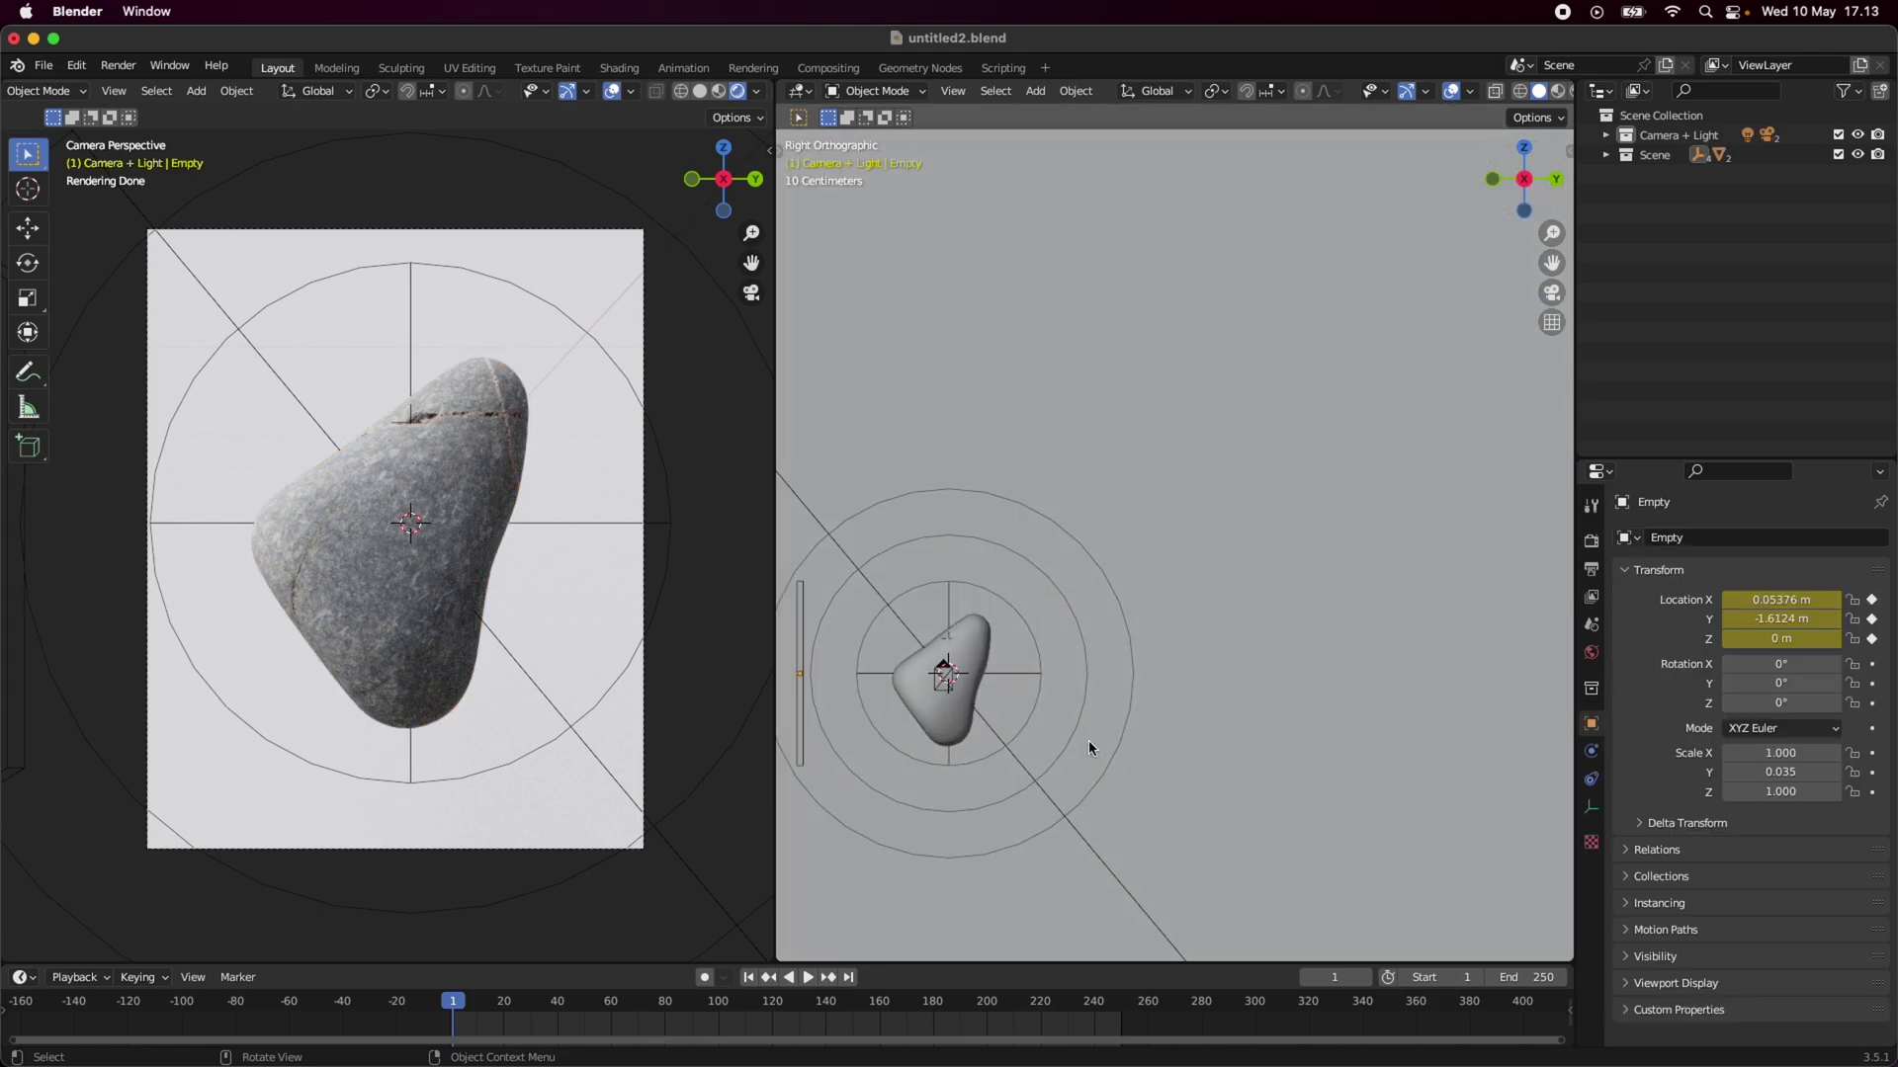
scroll(1248, 589, "up", 6)
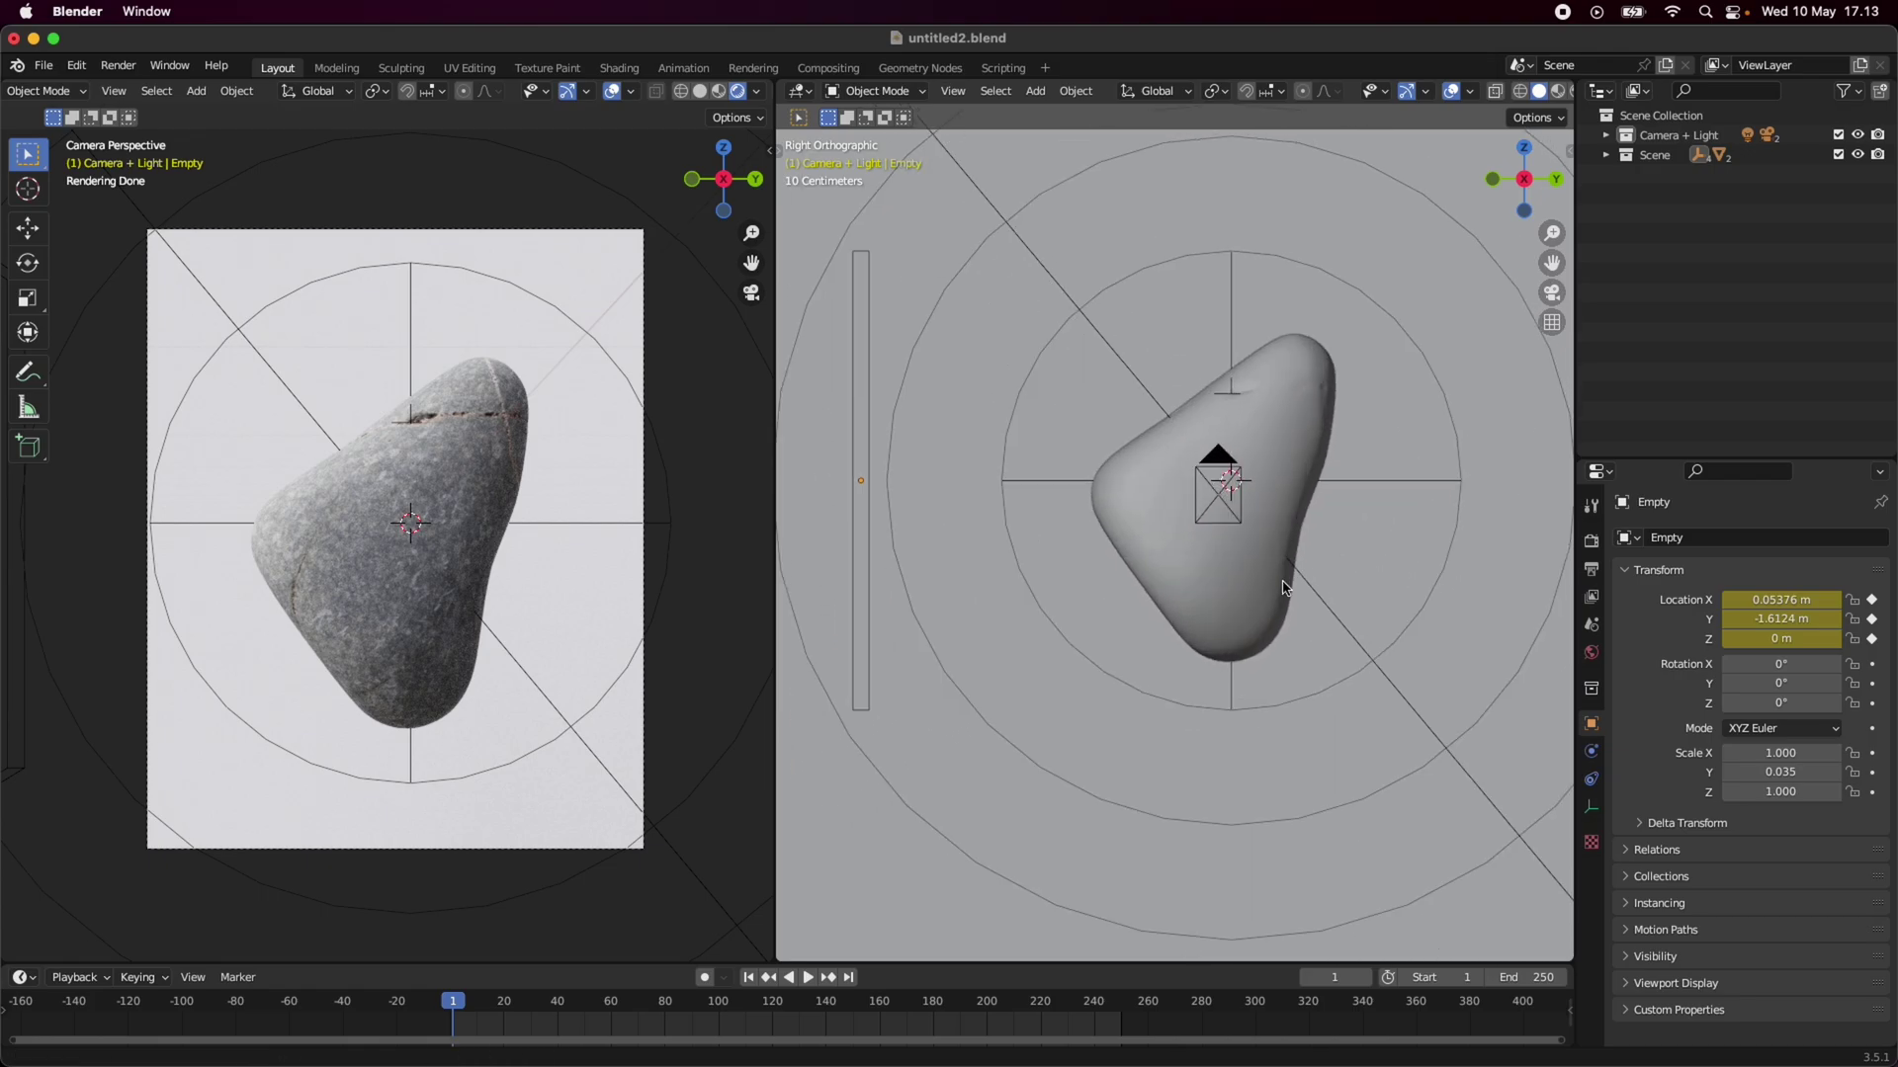
middle_click_drag(1244, 595, 1229, 622, "shift")
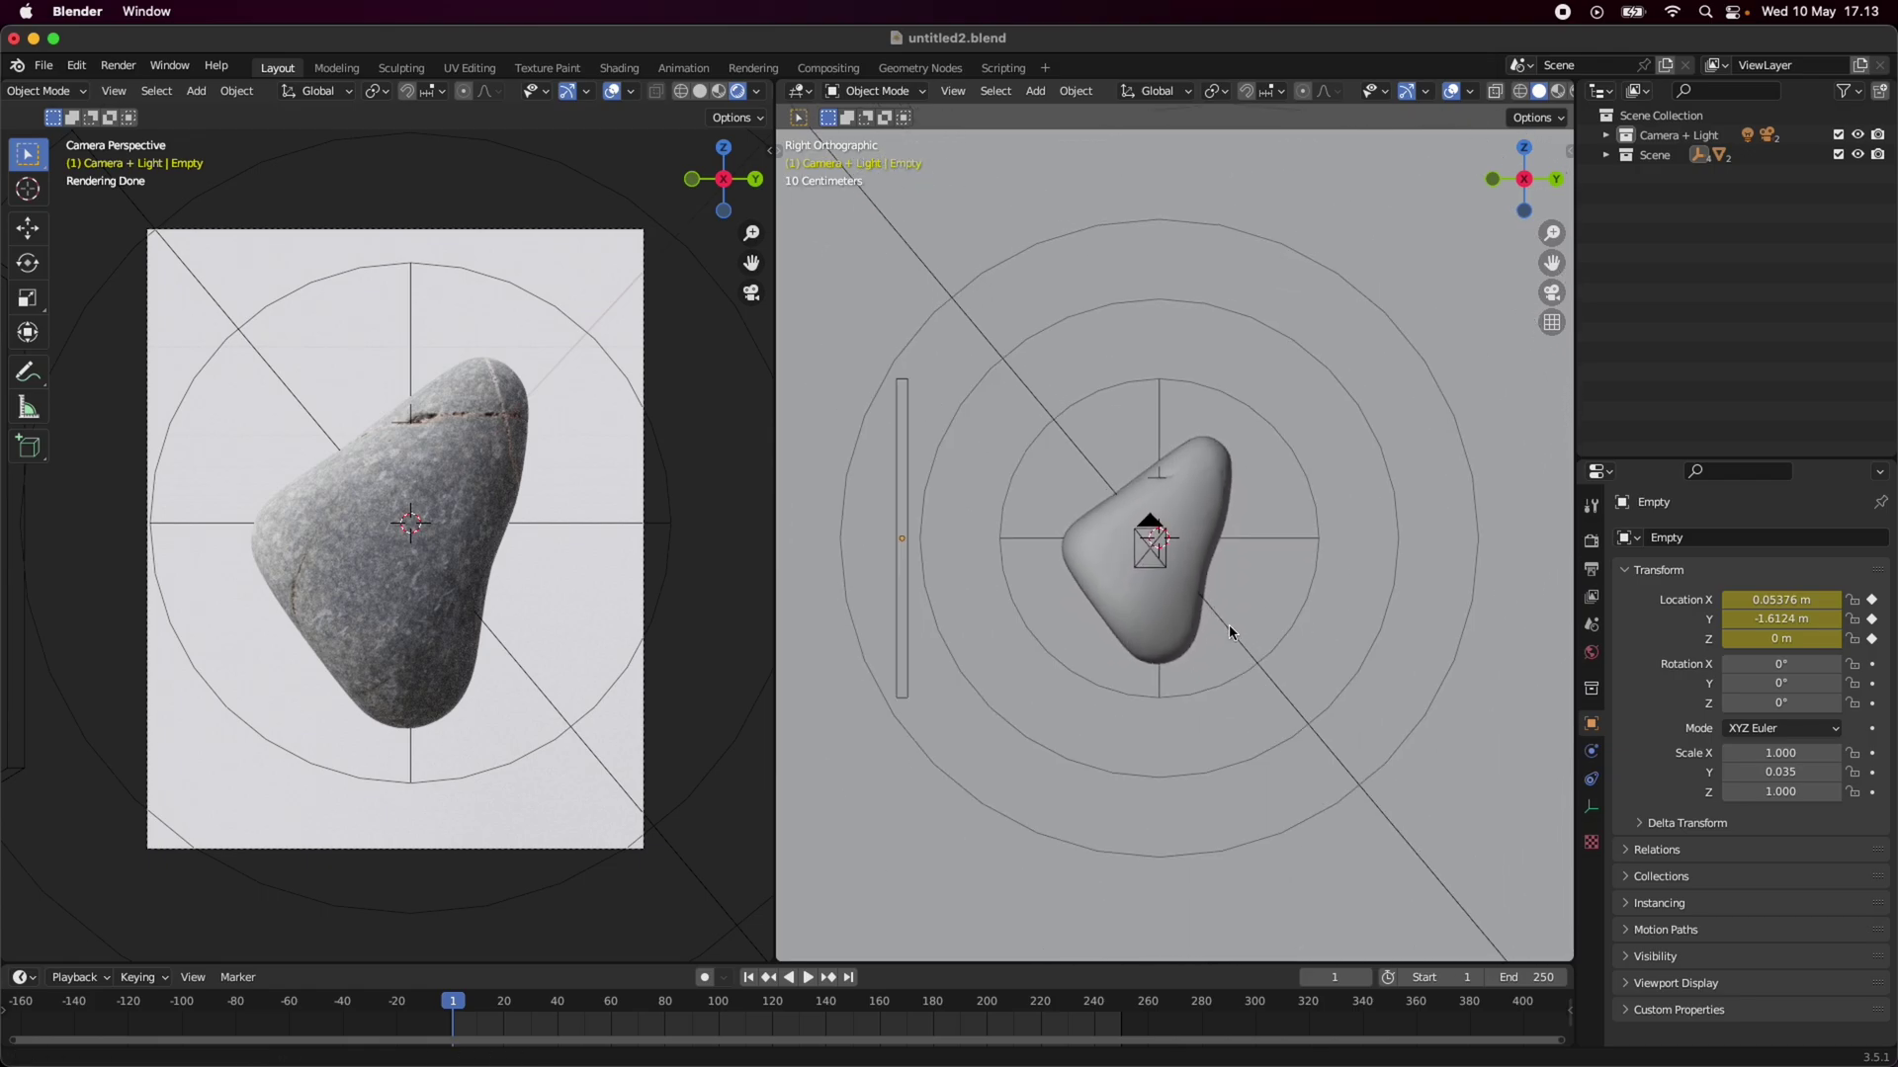
left_click(901, 542)
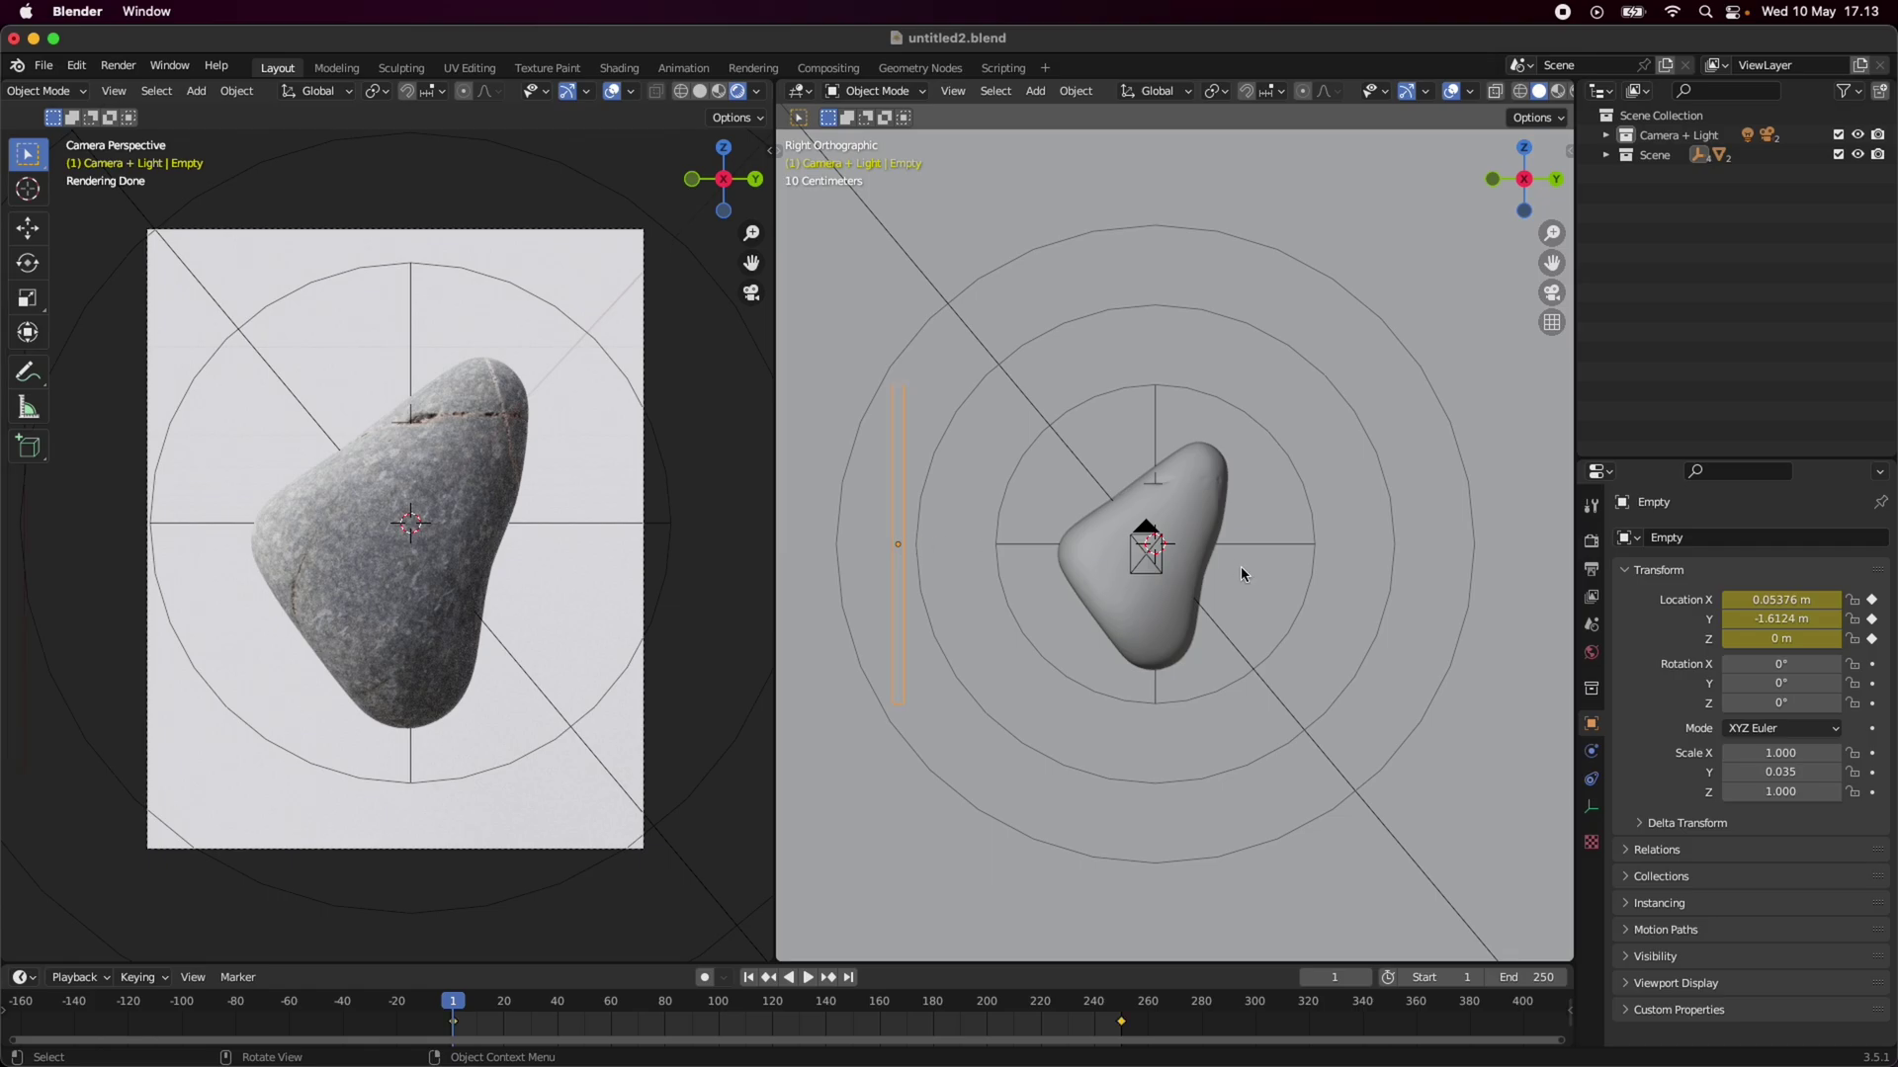
left_click(509, 499)
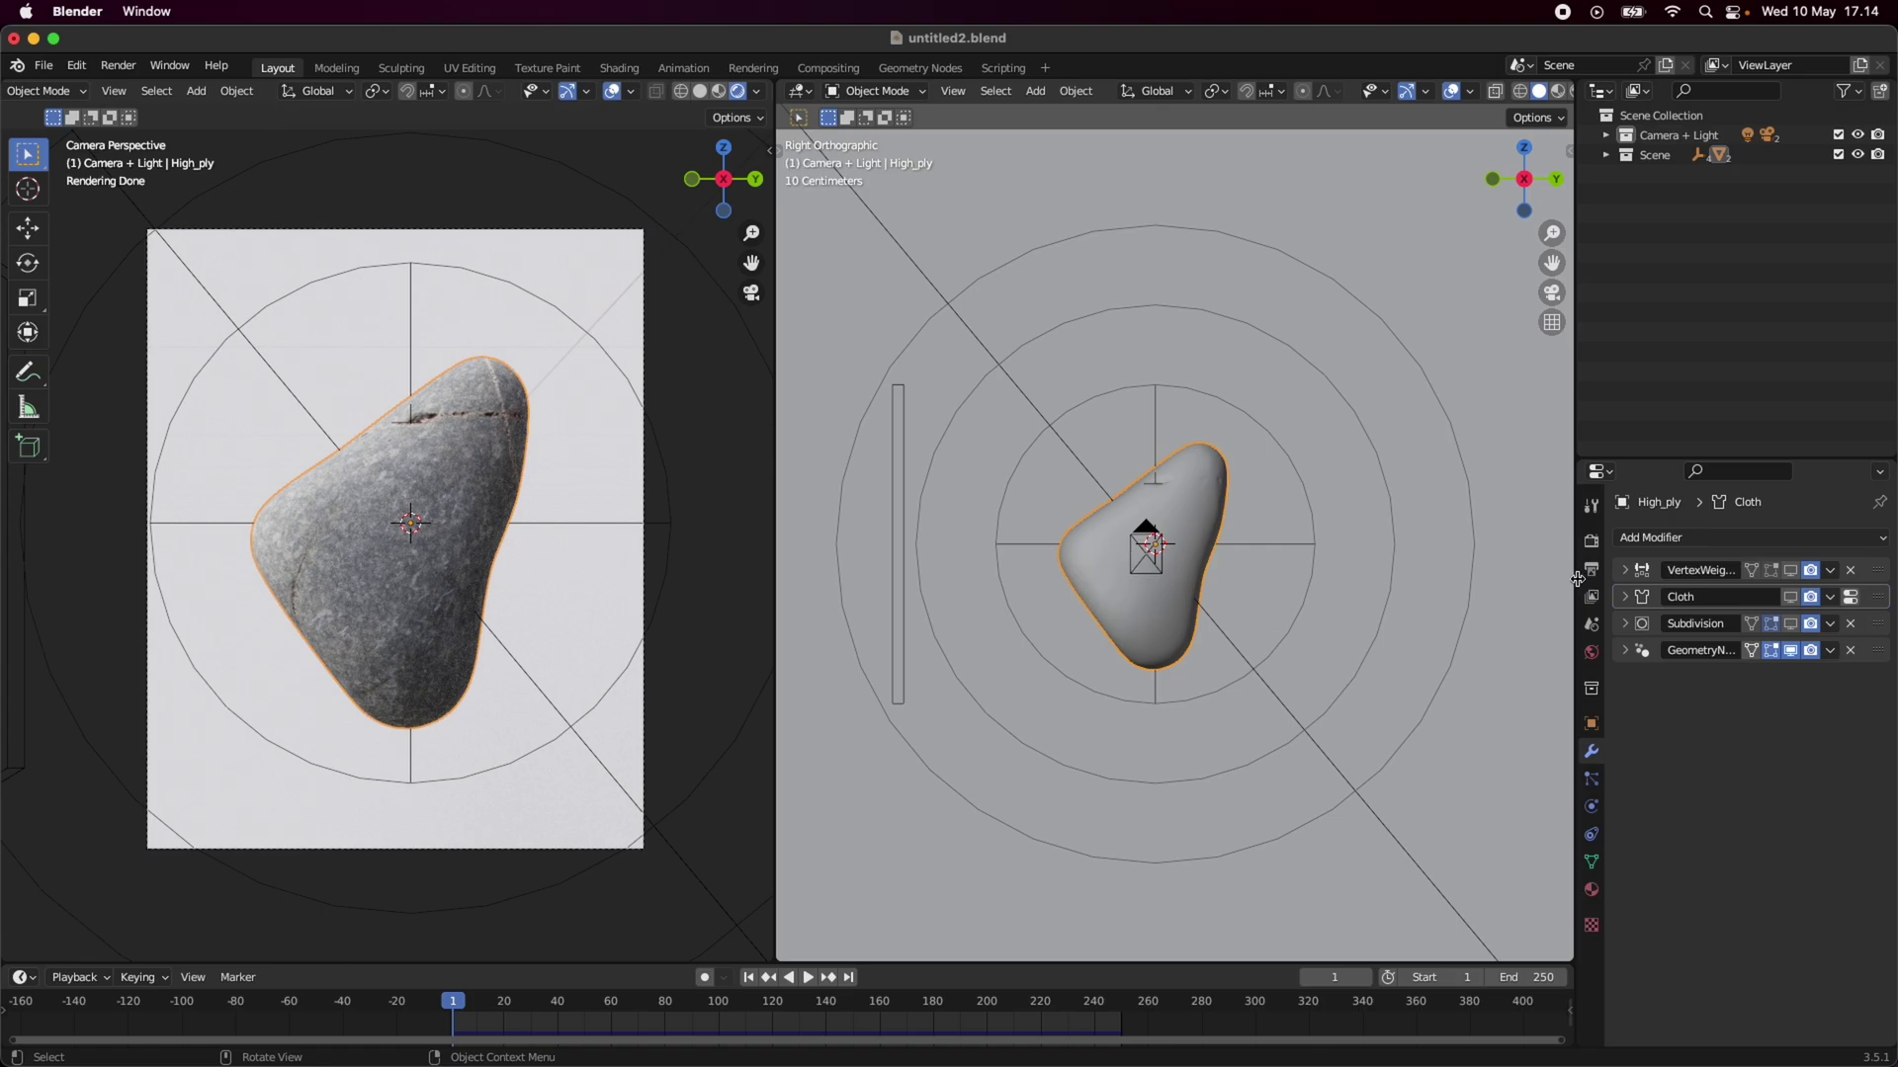
left_click(1661, 542)
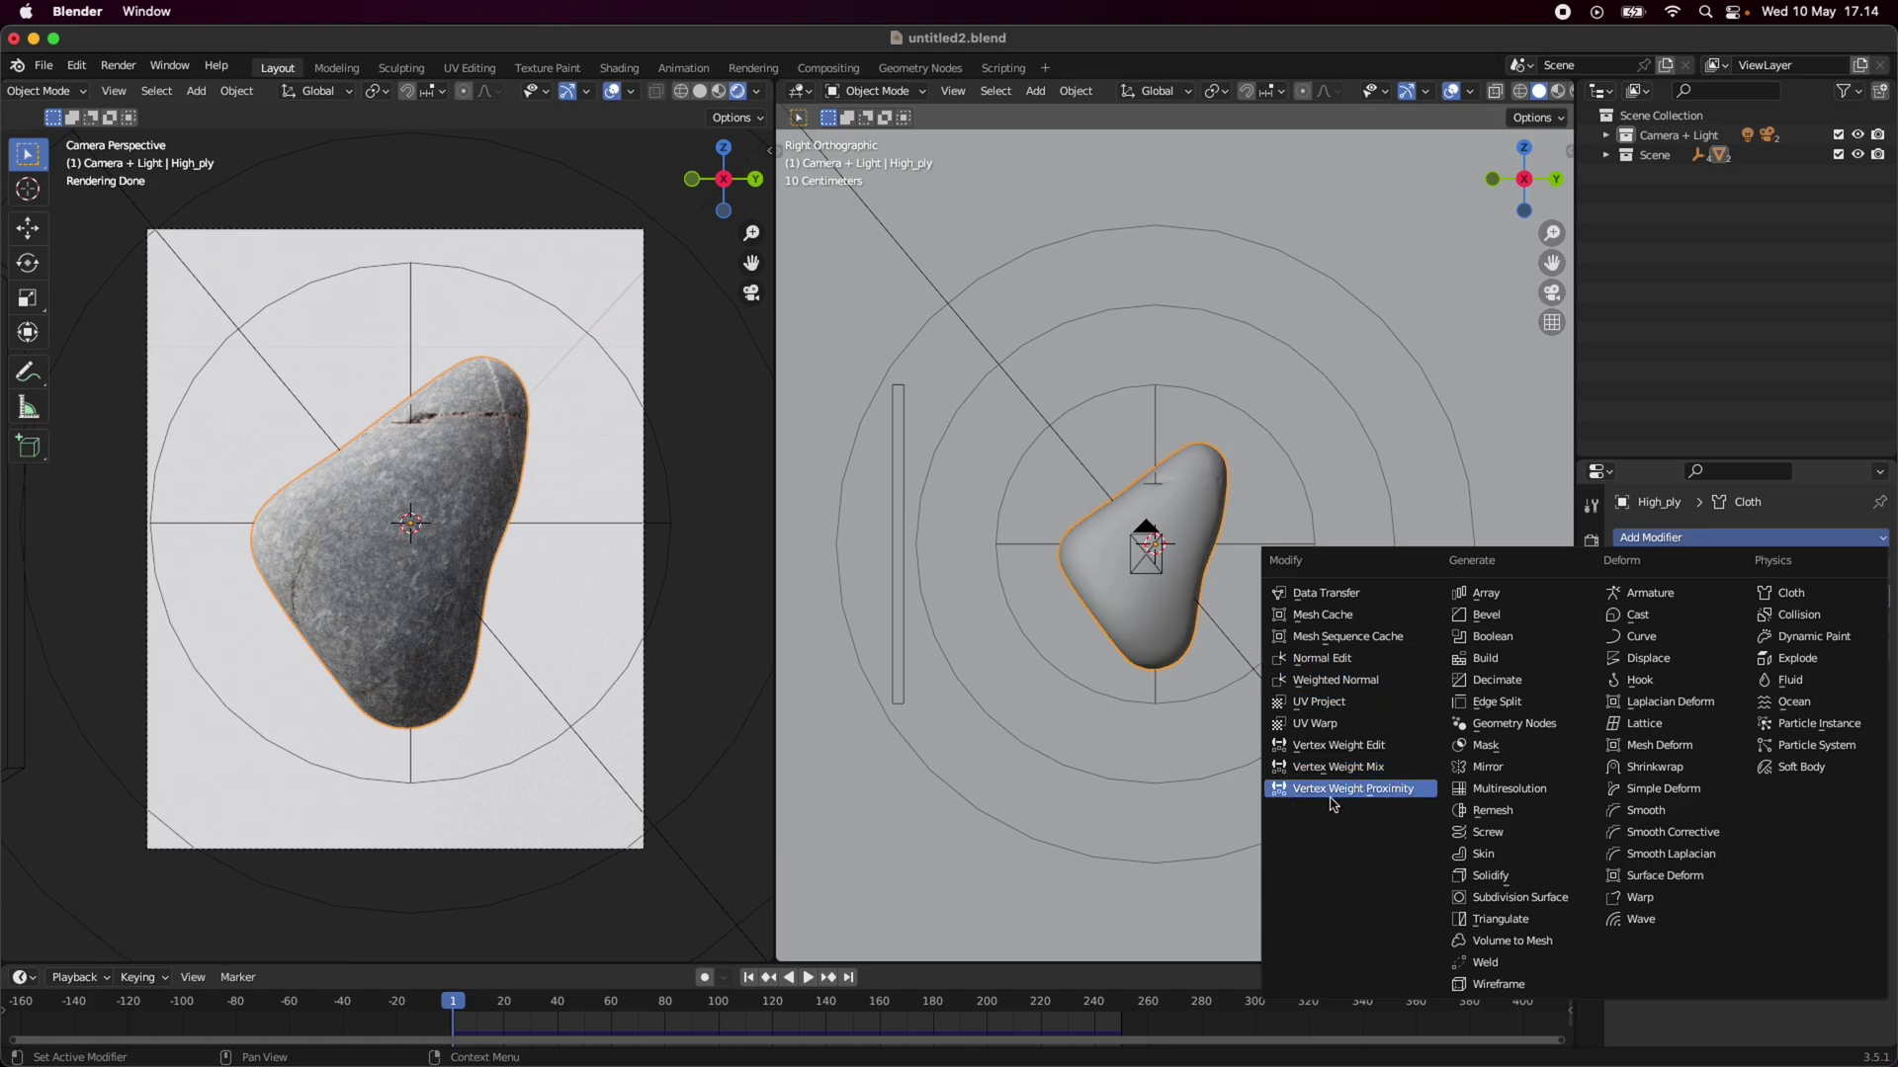
left_click(1675, 537)
left_click(1624, 571)
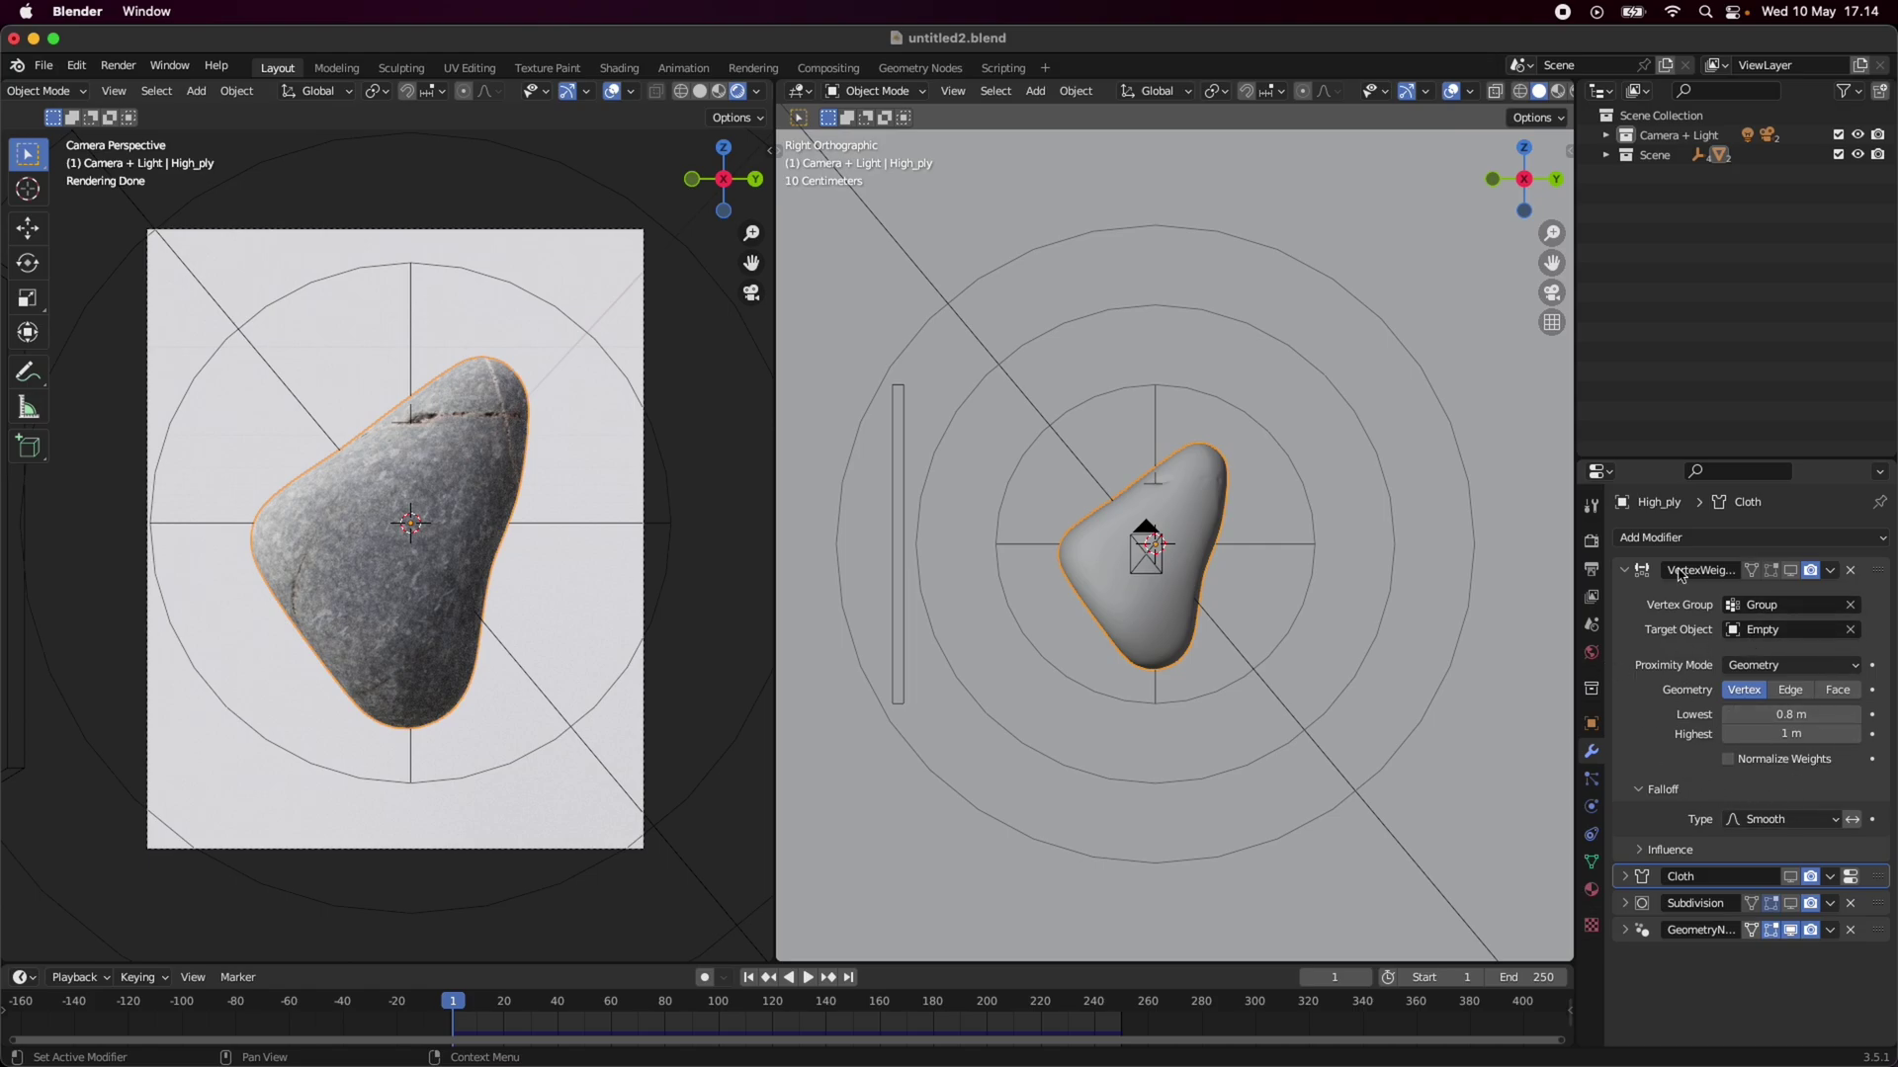
scroll(1187, 602, "up", 1)
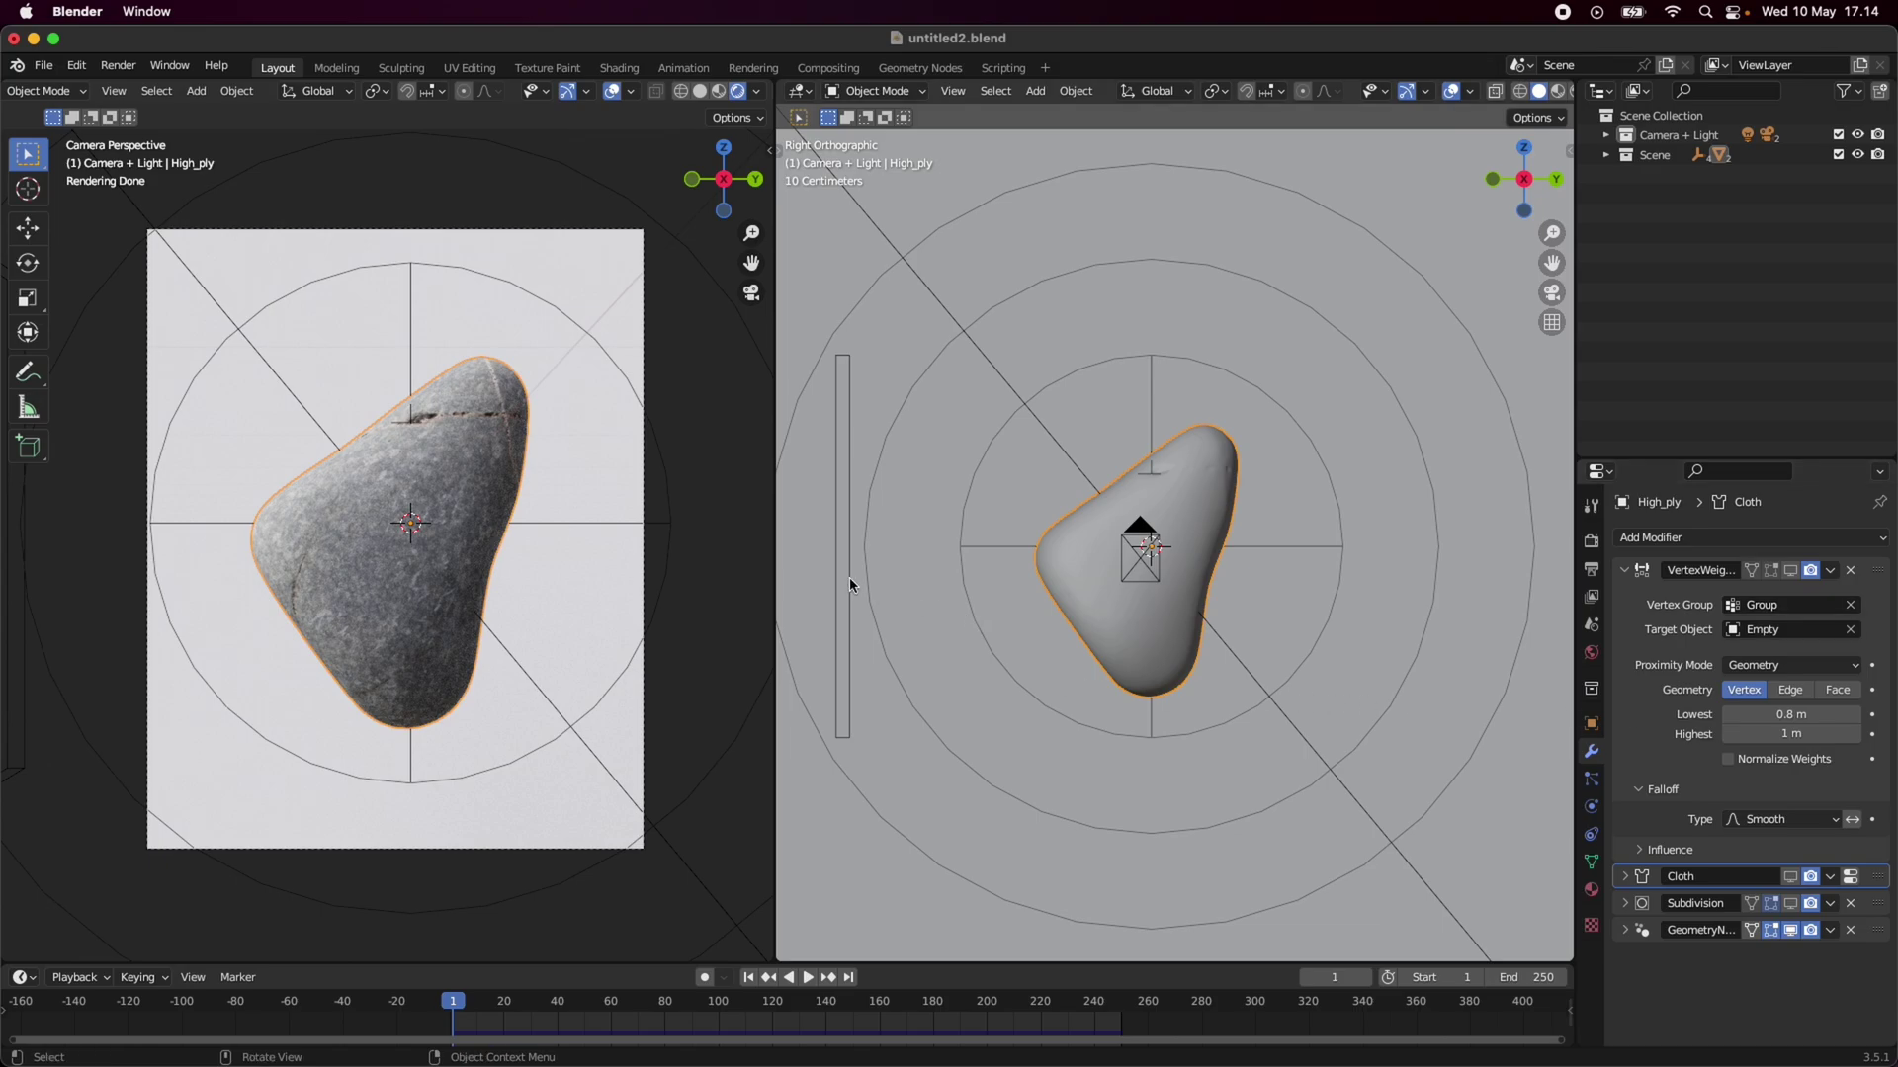
left_click(850, 583)
key("space")
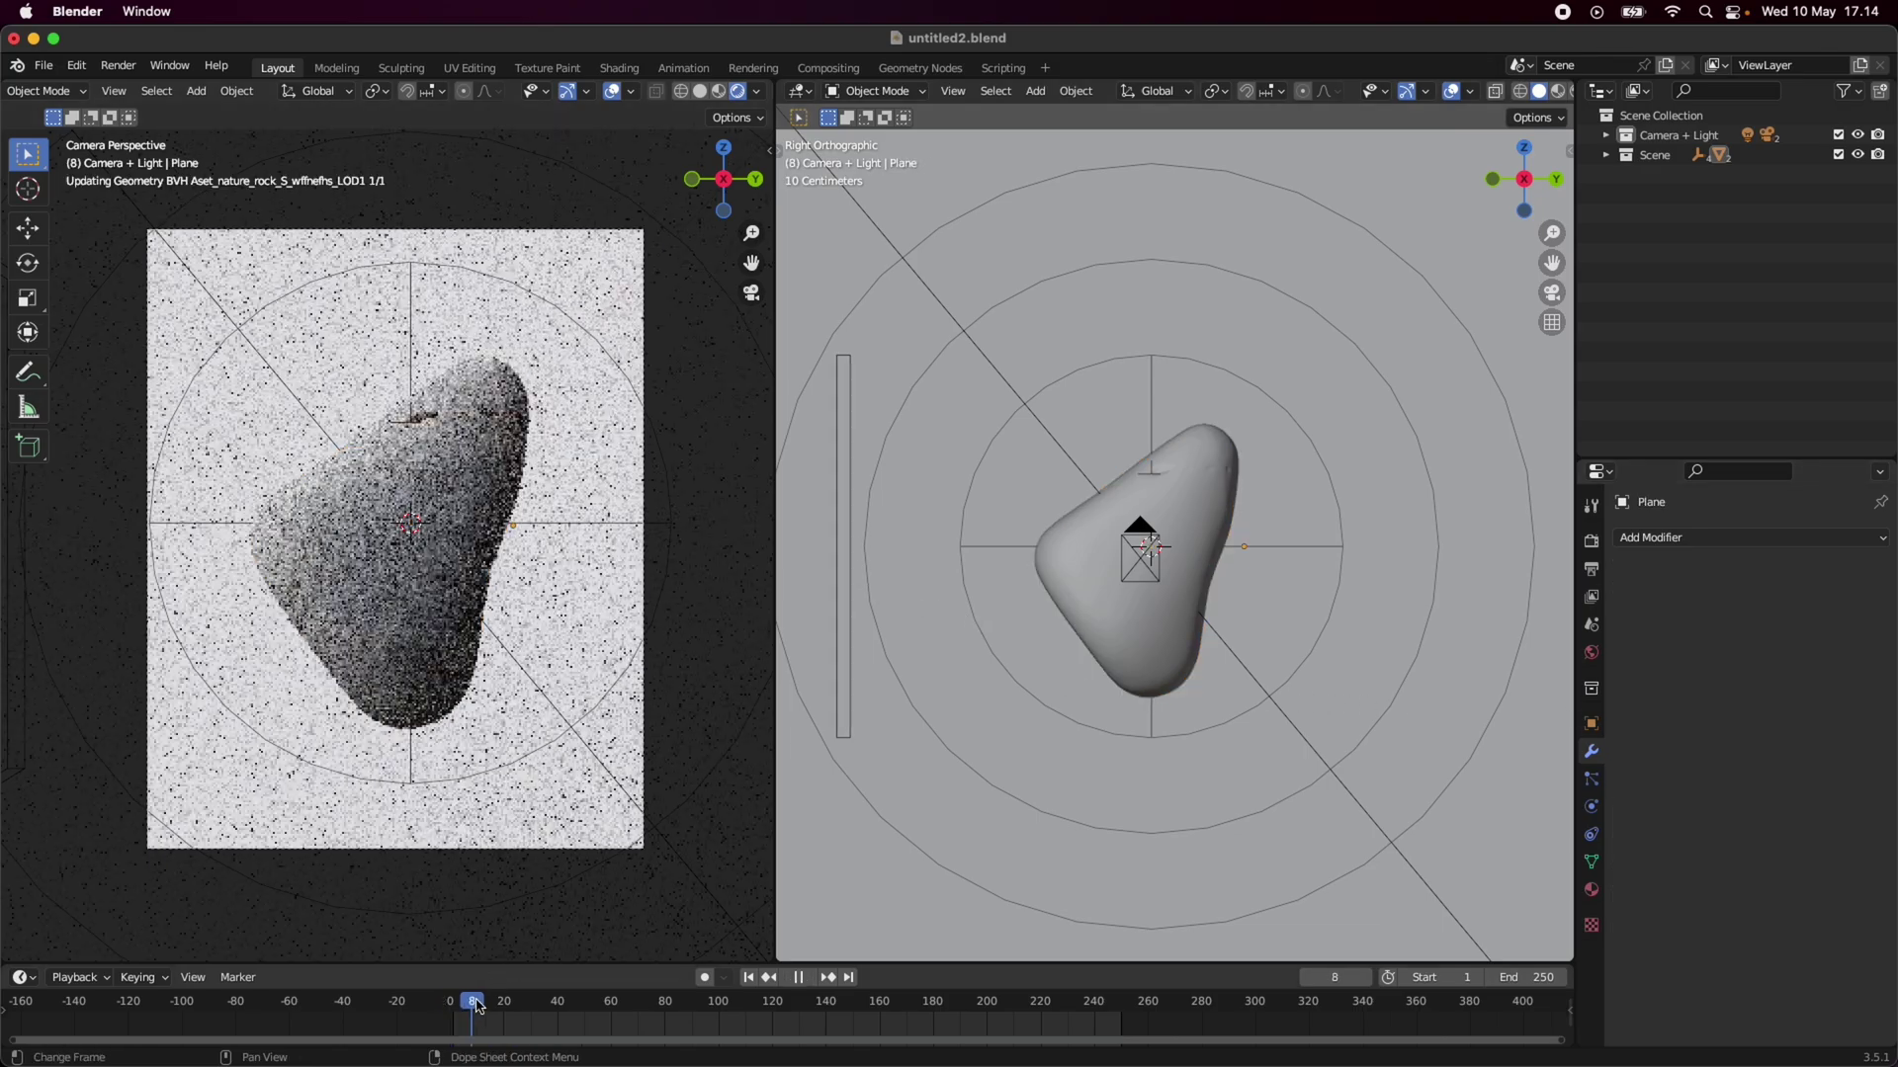
mouse_move(483, 1007)
left_mouse_down()
mouse_move(1049, 1026)
mouse_move(1220, 1003)
mouse_move(453, 1004)
left_mouse_up()
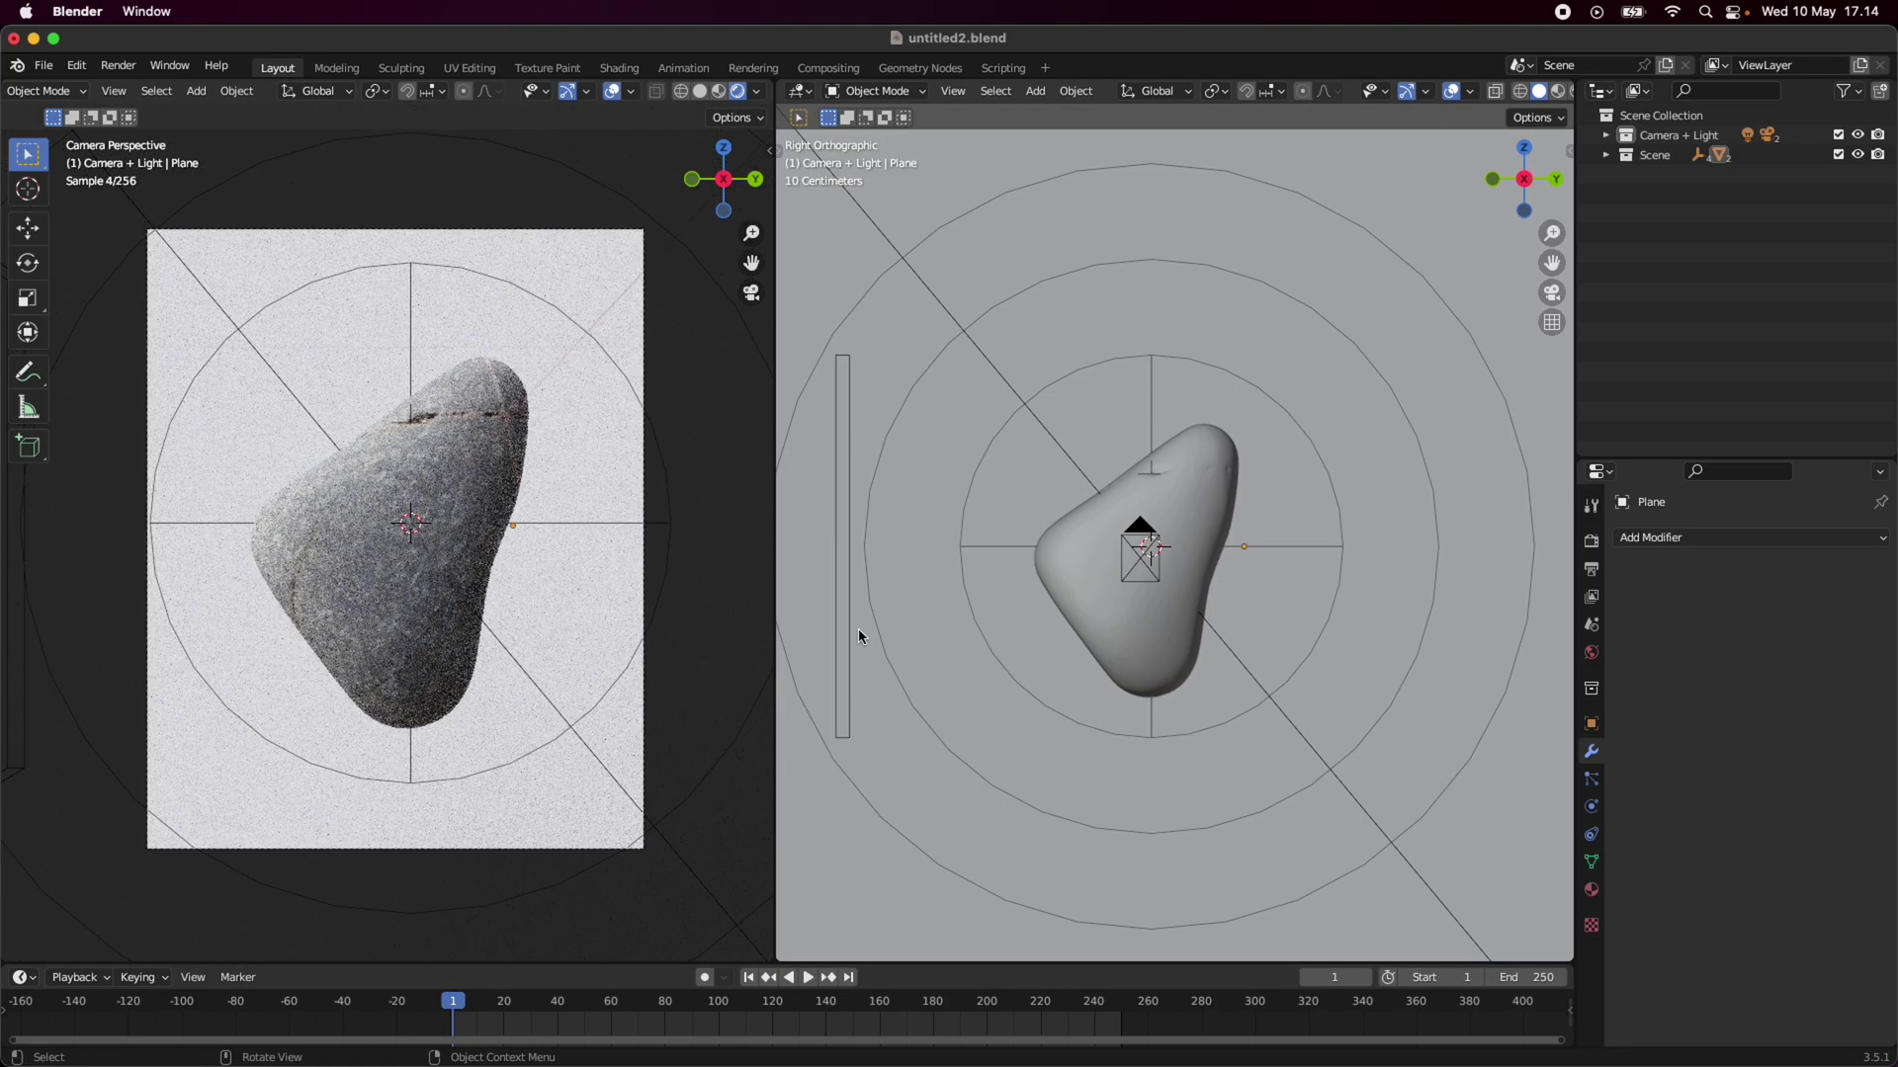
In Edit Mode, assign all of High_ply's vertices to vertex group 'Group', then return to Object Mode.
left_click(848, 623)
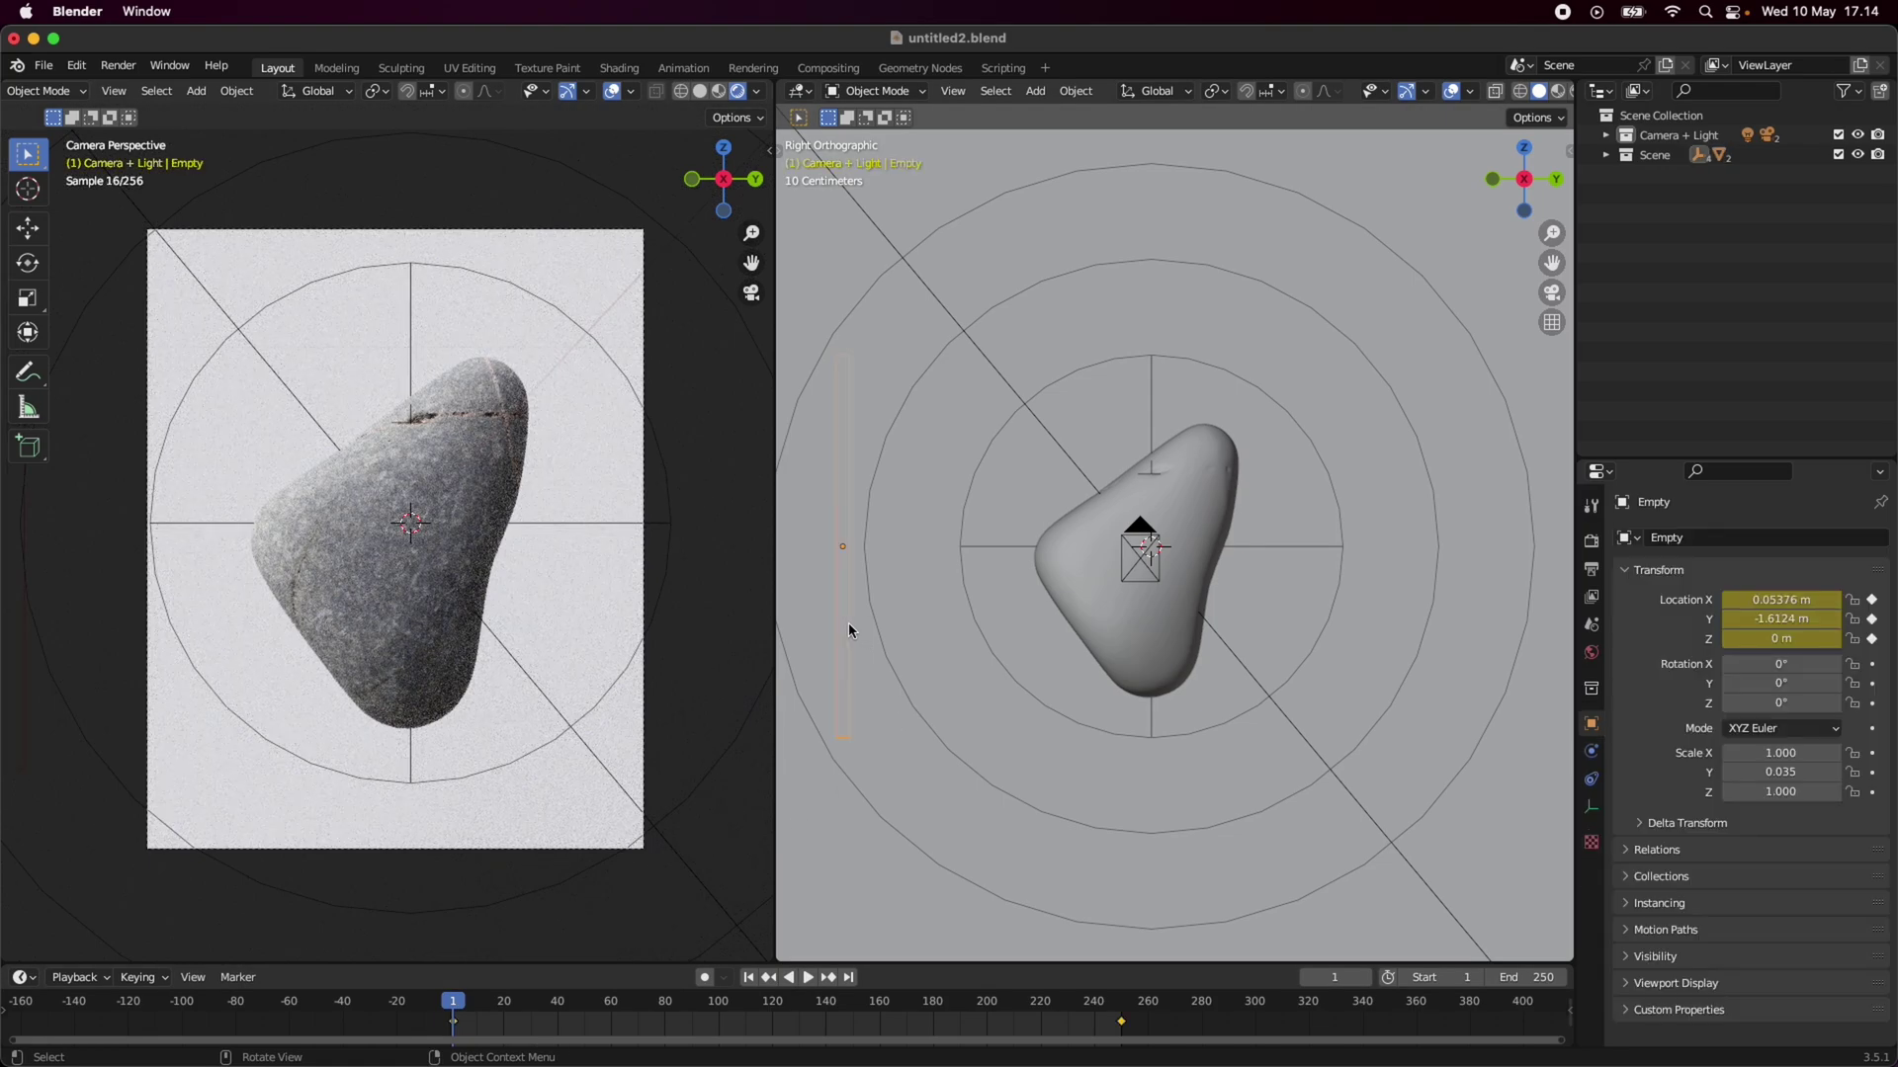
left_click(1083, 571)
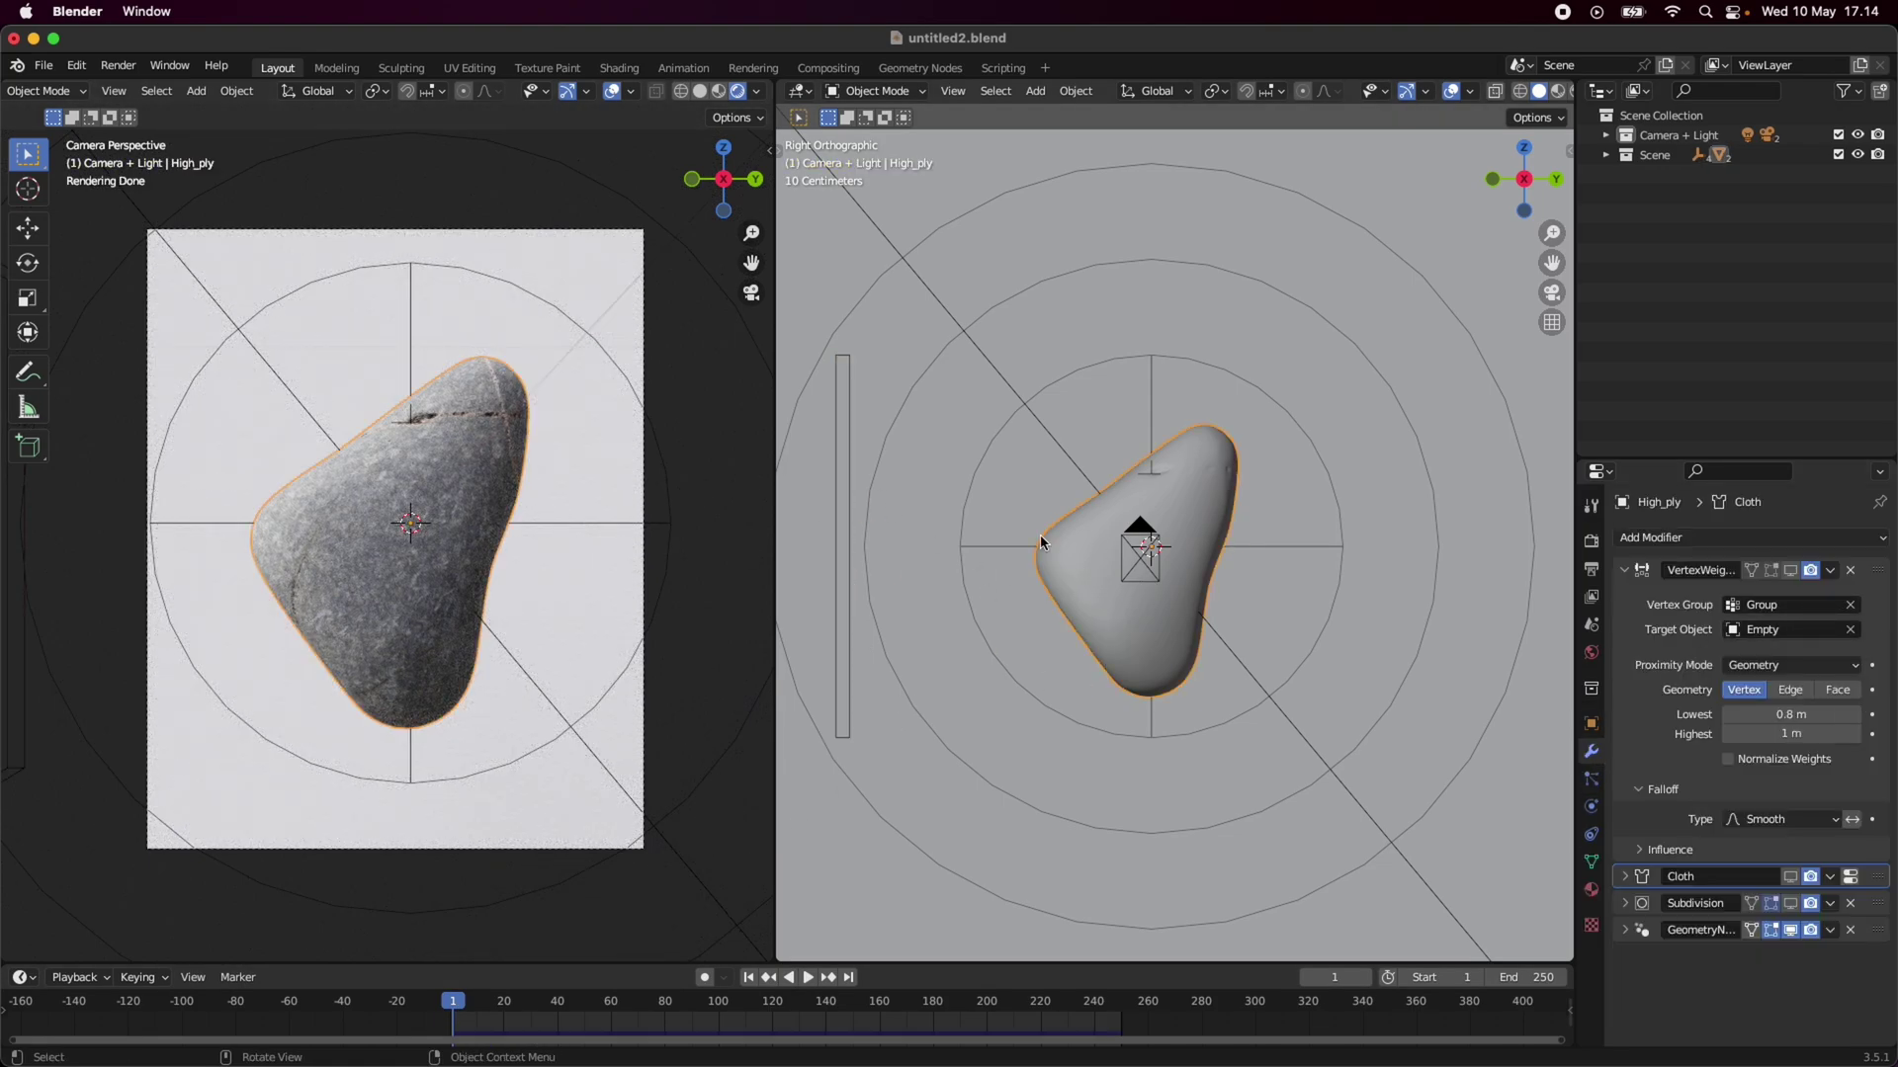
left_click(874, 91)
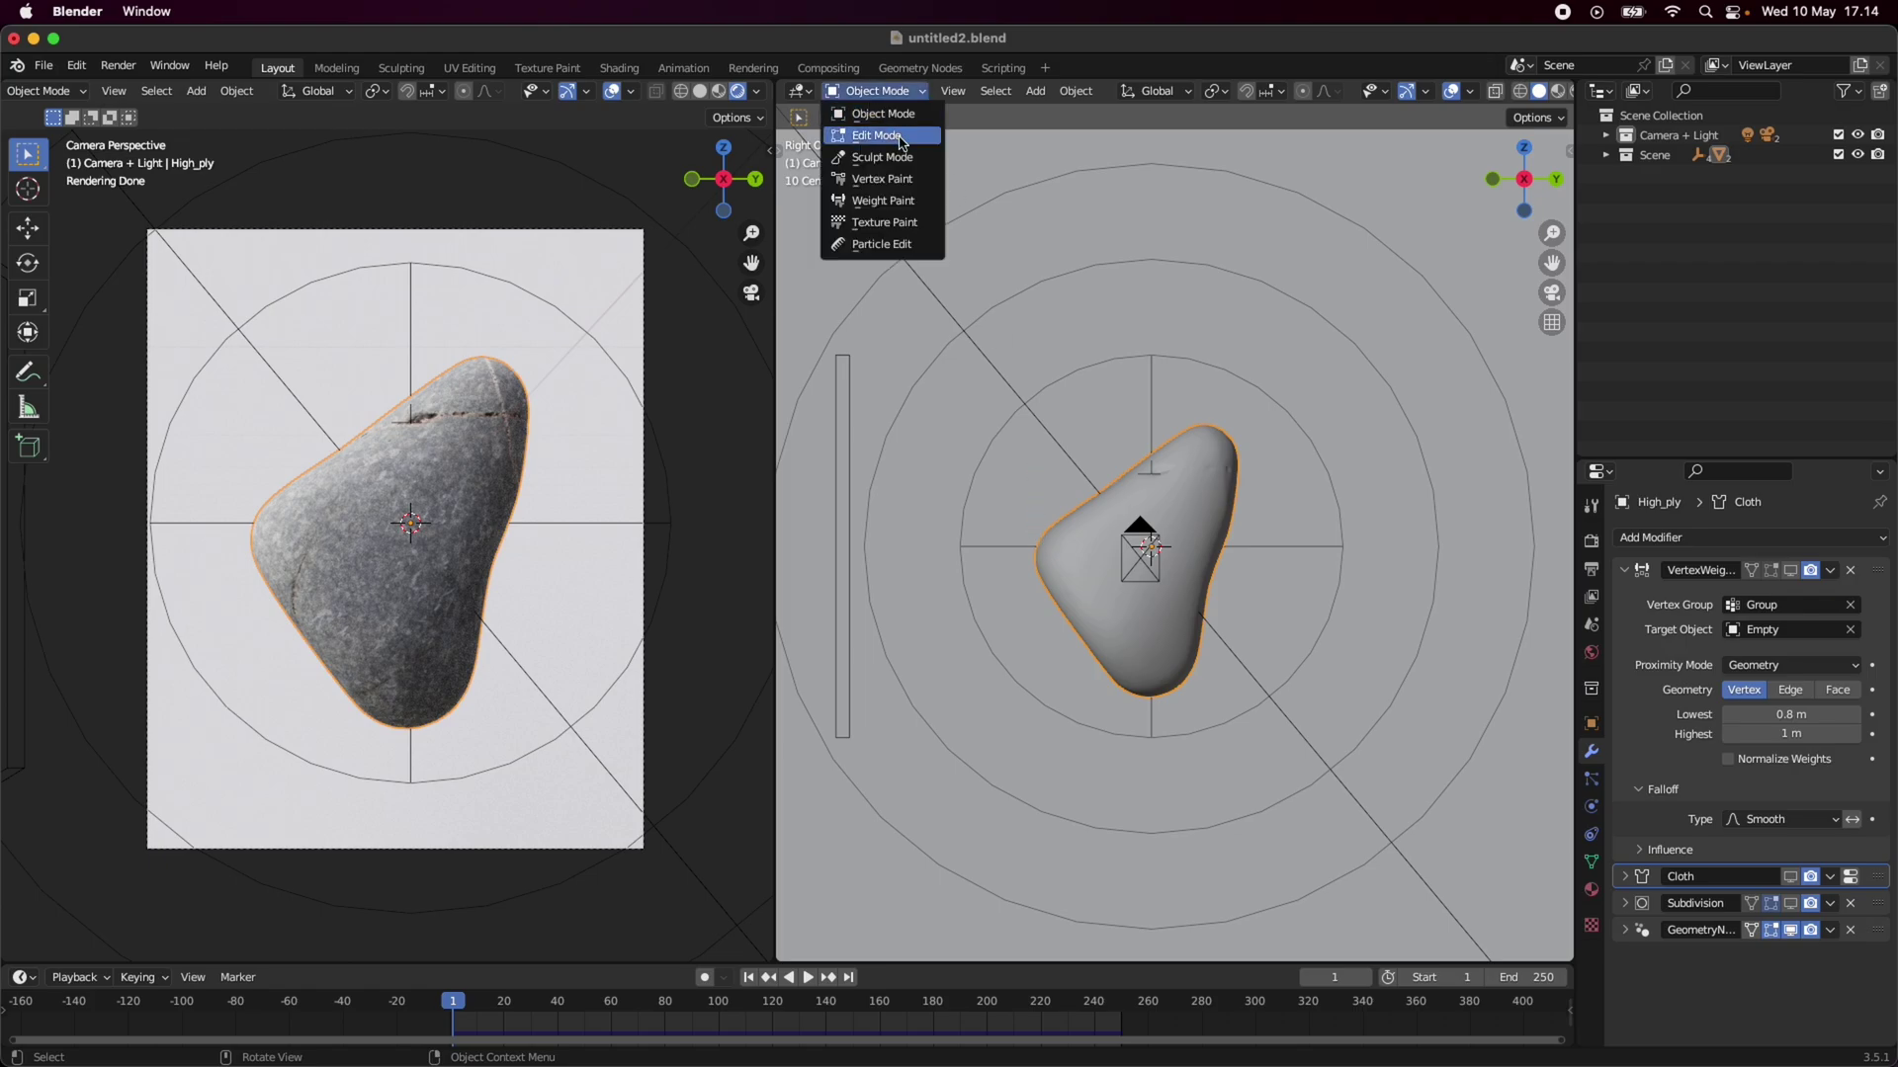
left_click(875, 91)
left_click(901, 139)
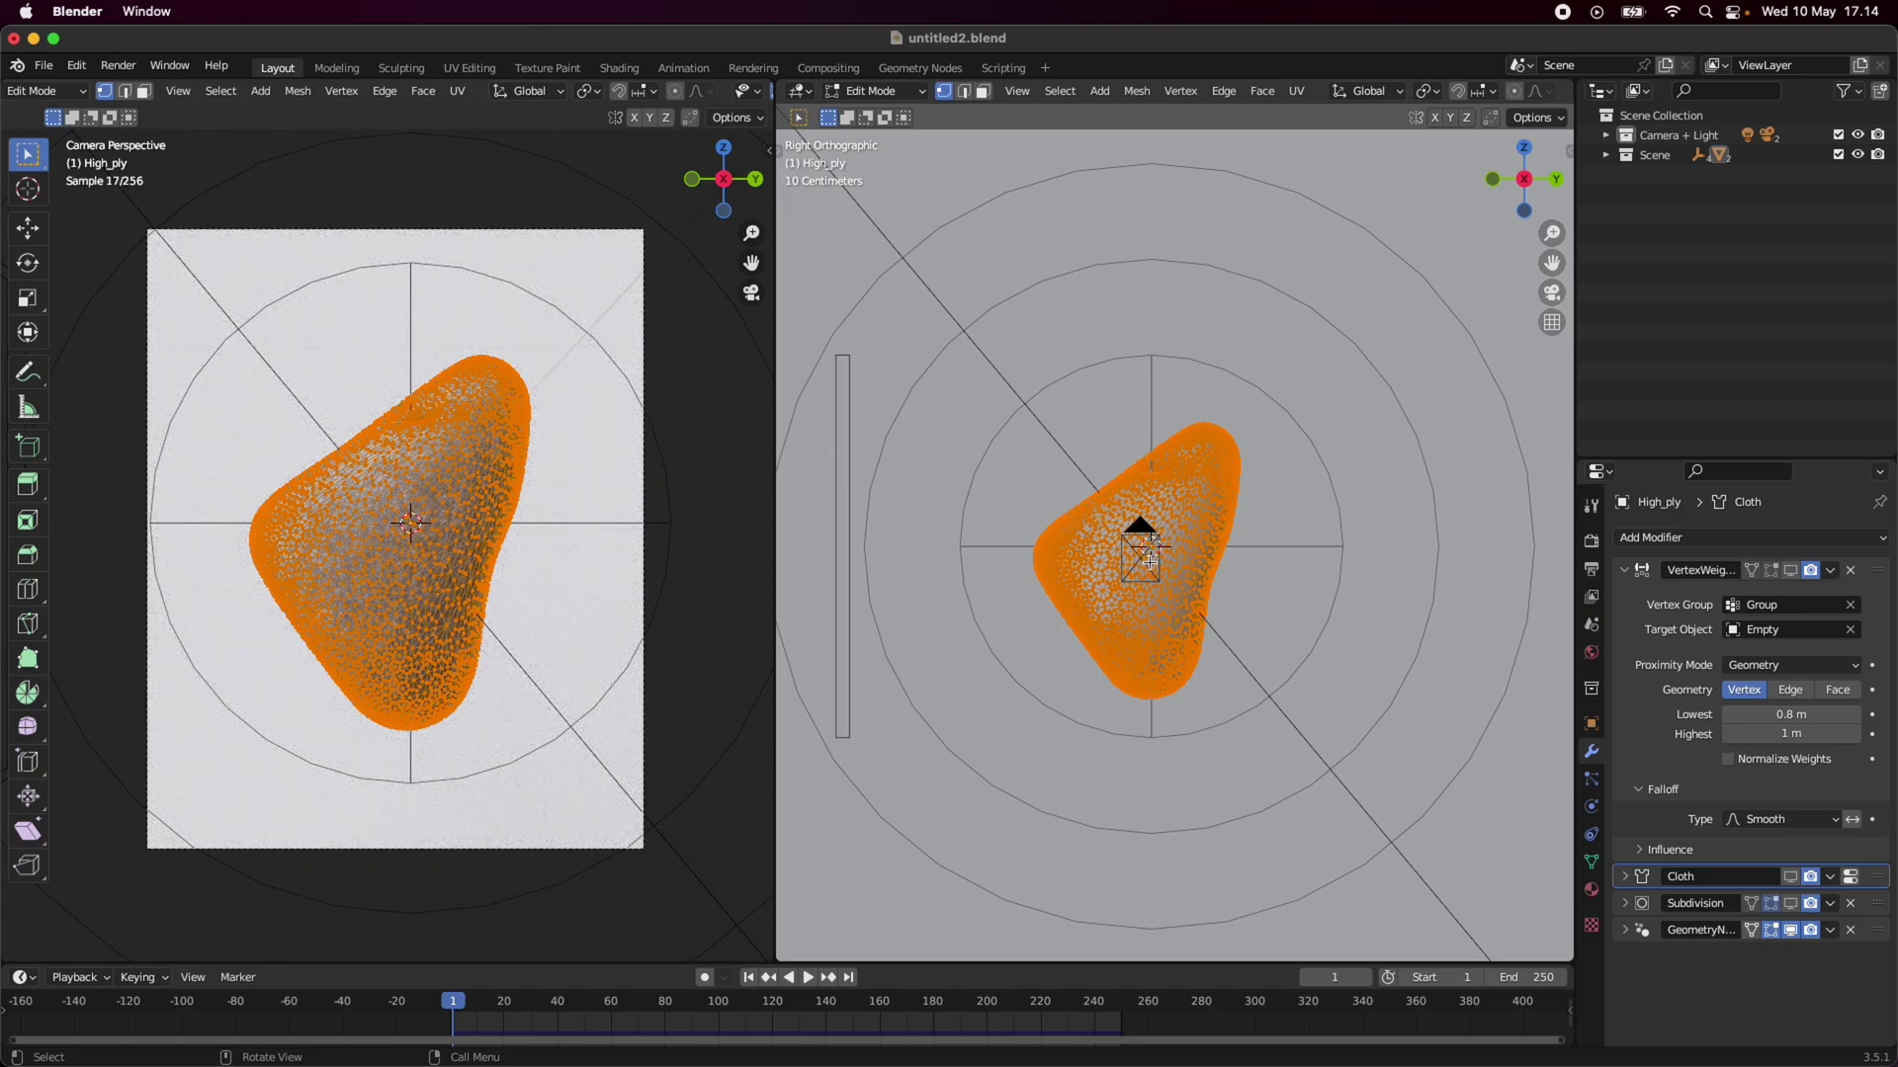
left_click(1592, 866)
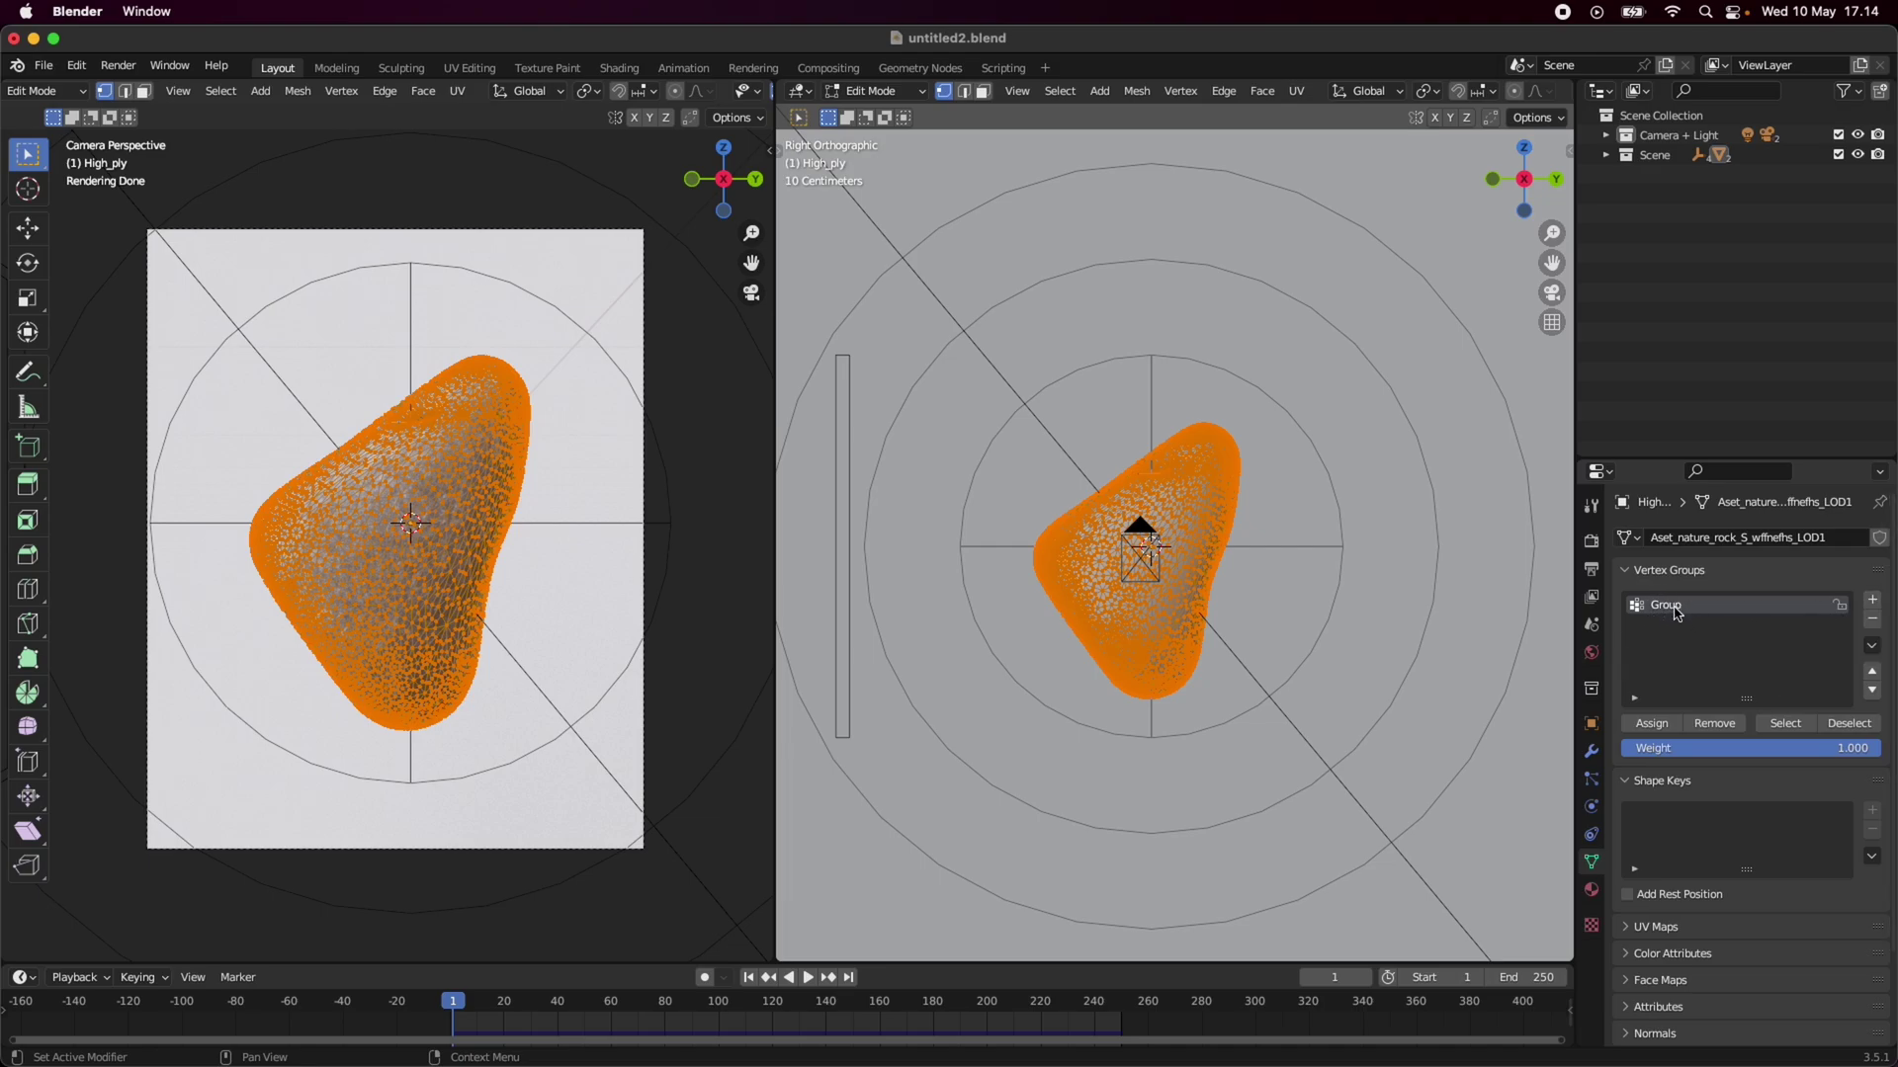
left_click(1669, 731)
left_click(885, 96)
left_click(869, 113)
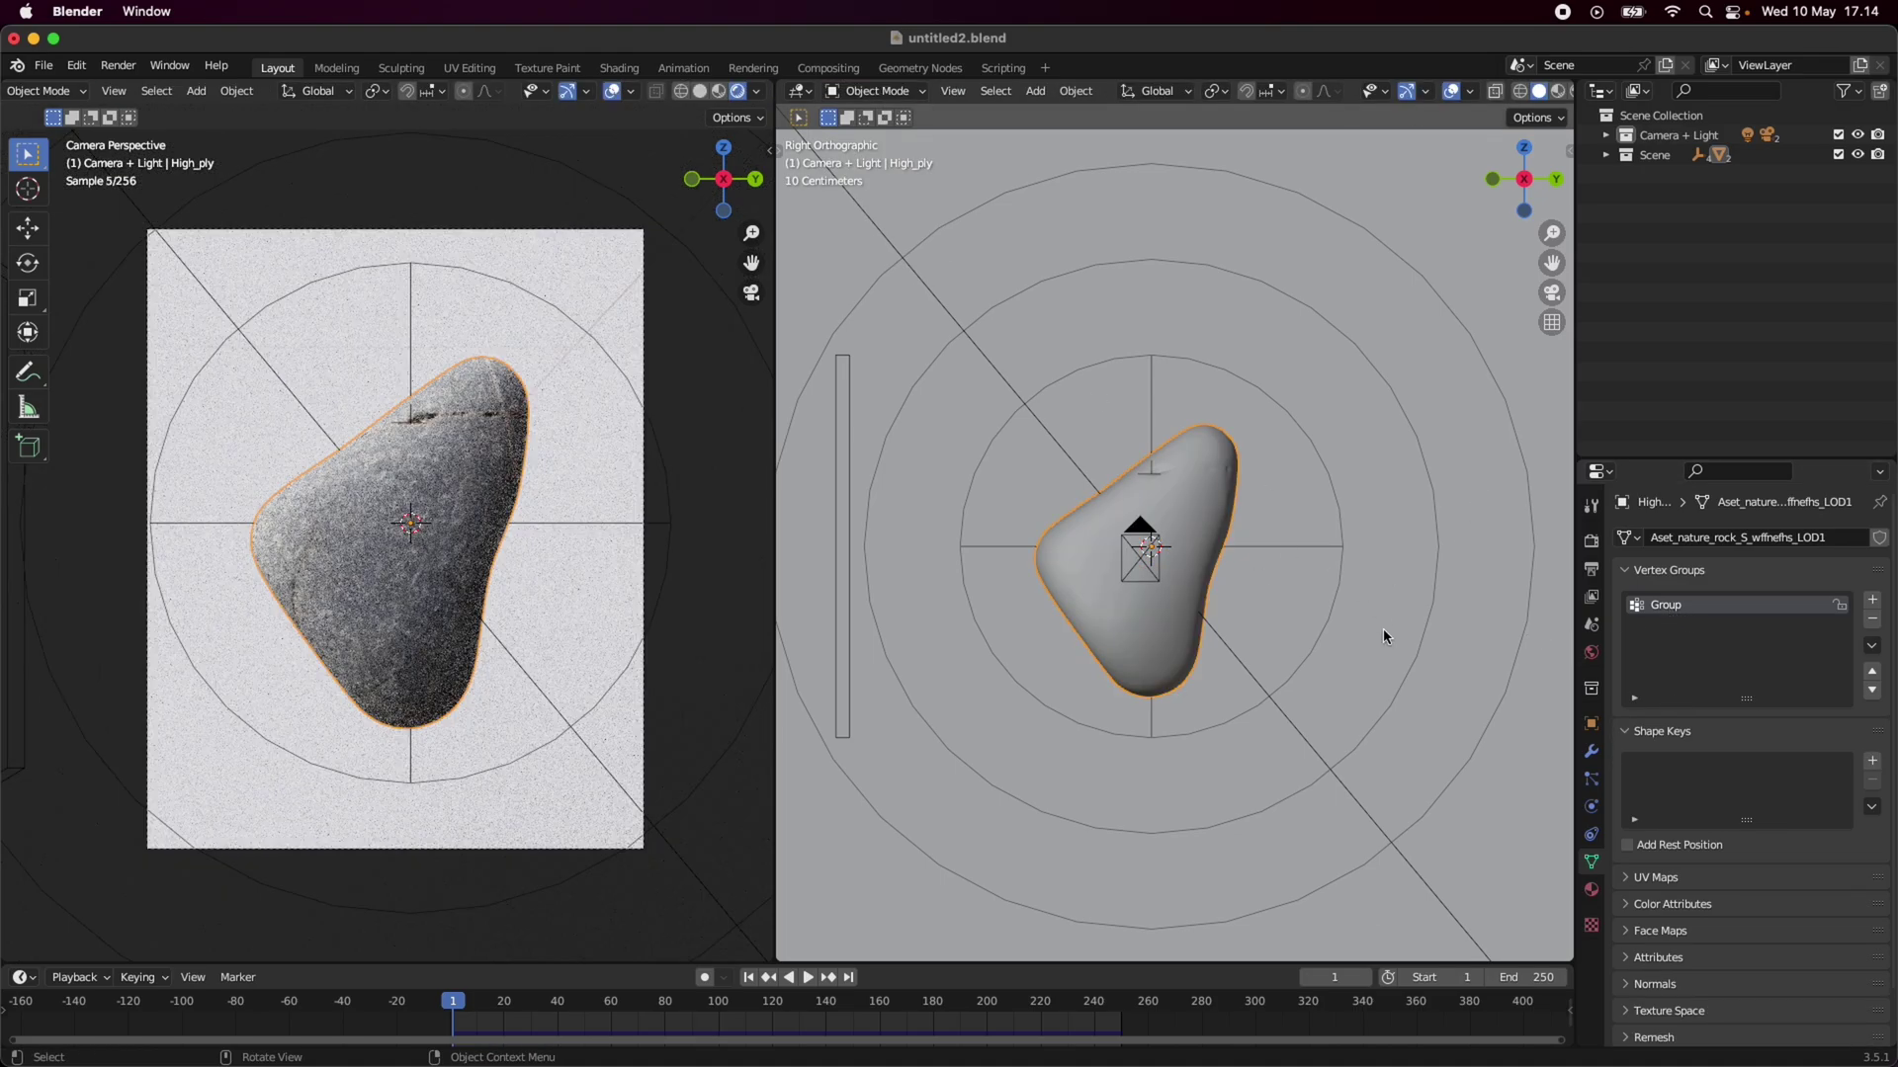
Keep 'Group' as the VertexWeightProximity modifier's vertex group, targeting Empty with 0.8–1 m Smooth falloff.
left_click(1591, 751)
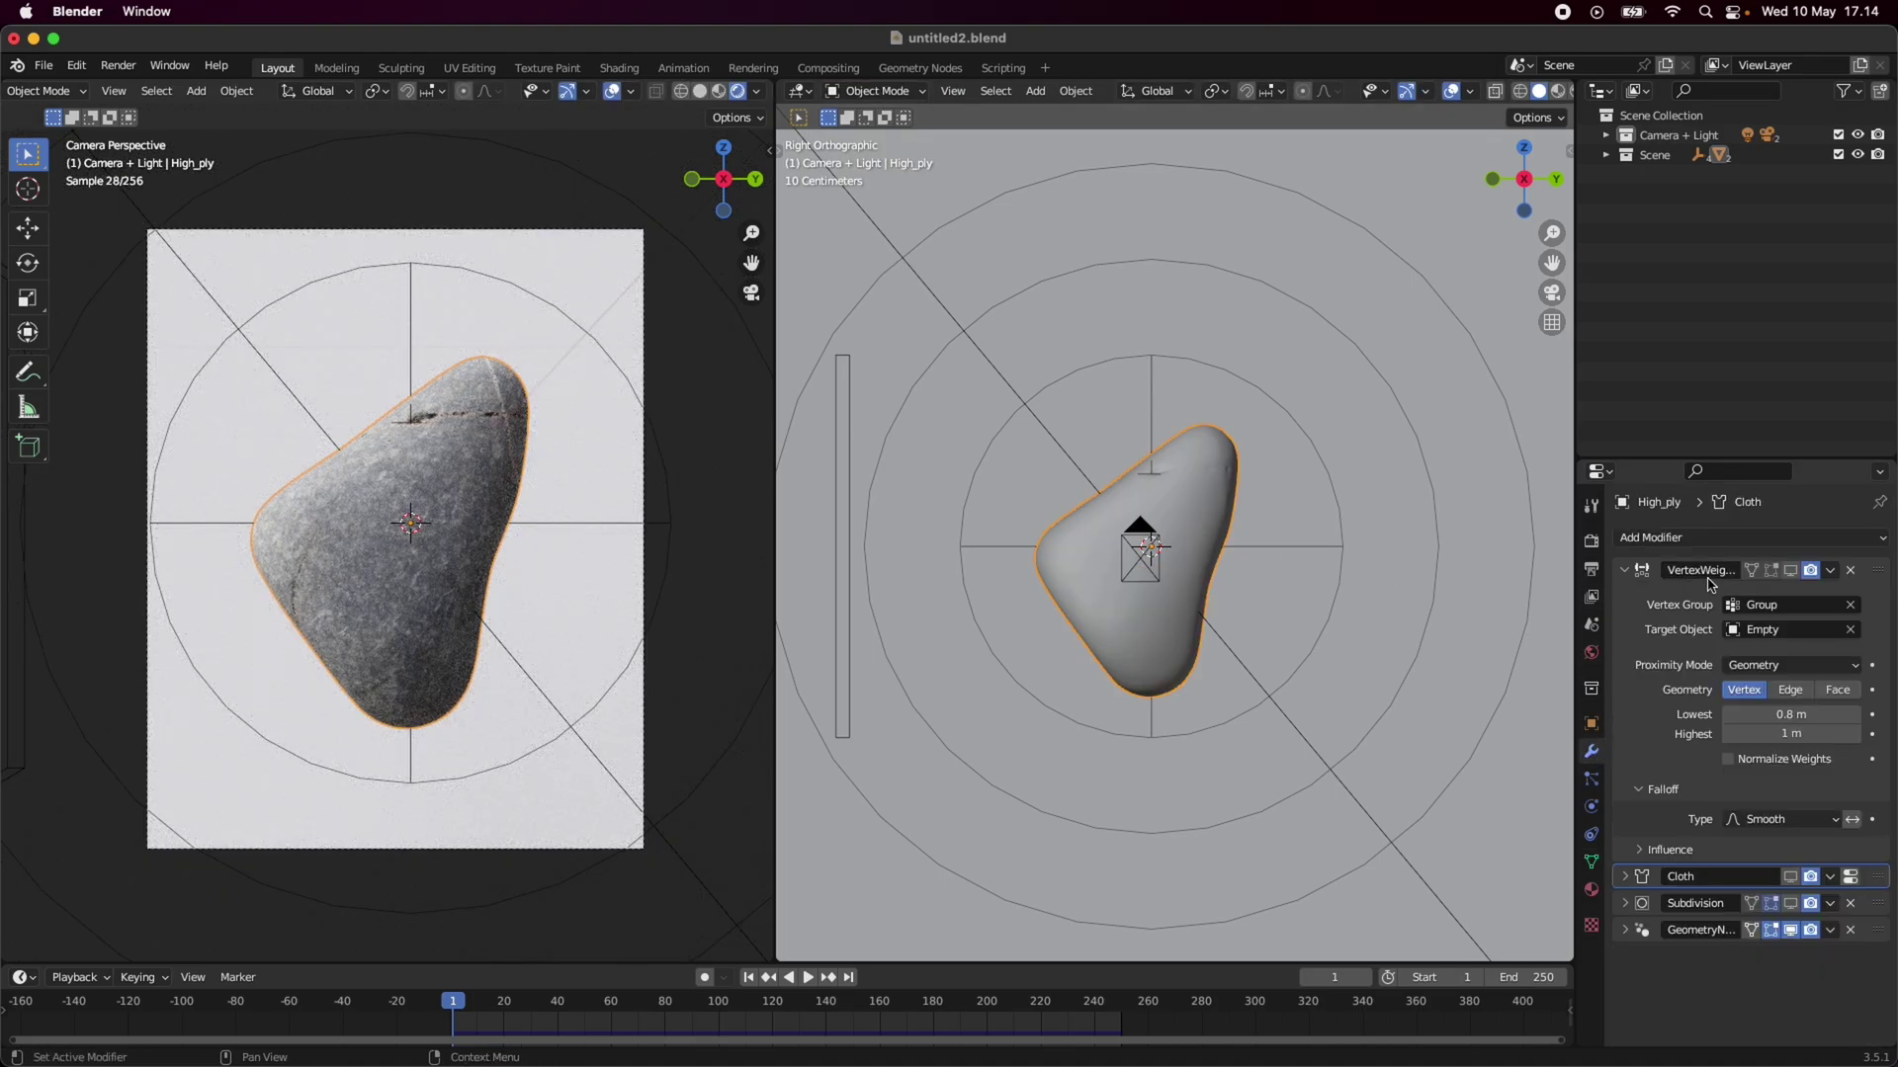
left_click(1765, 613)
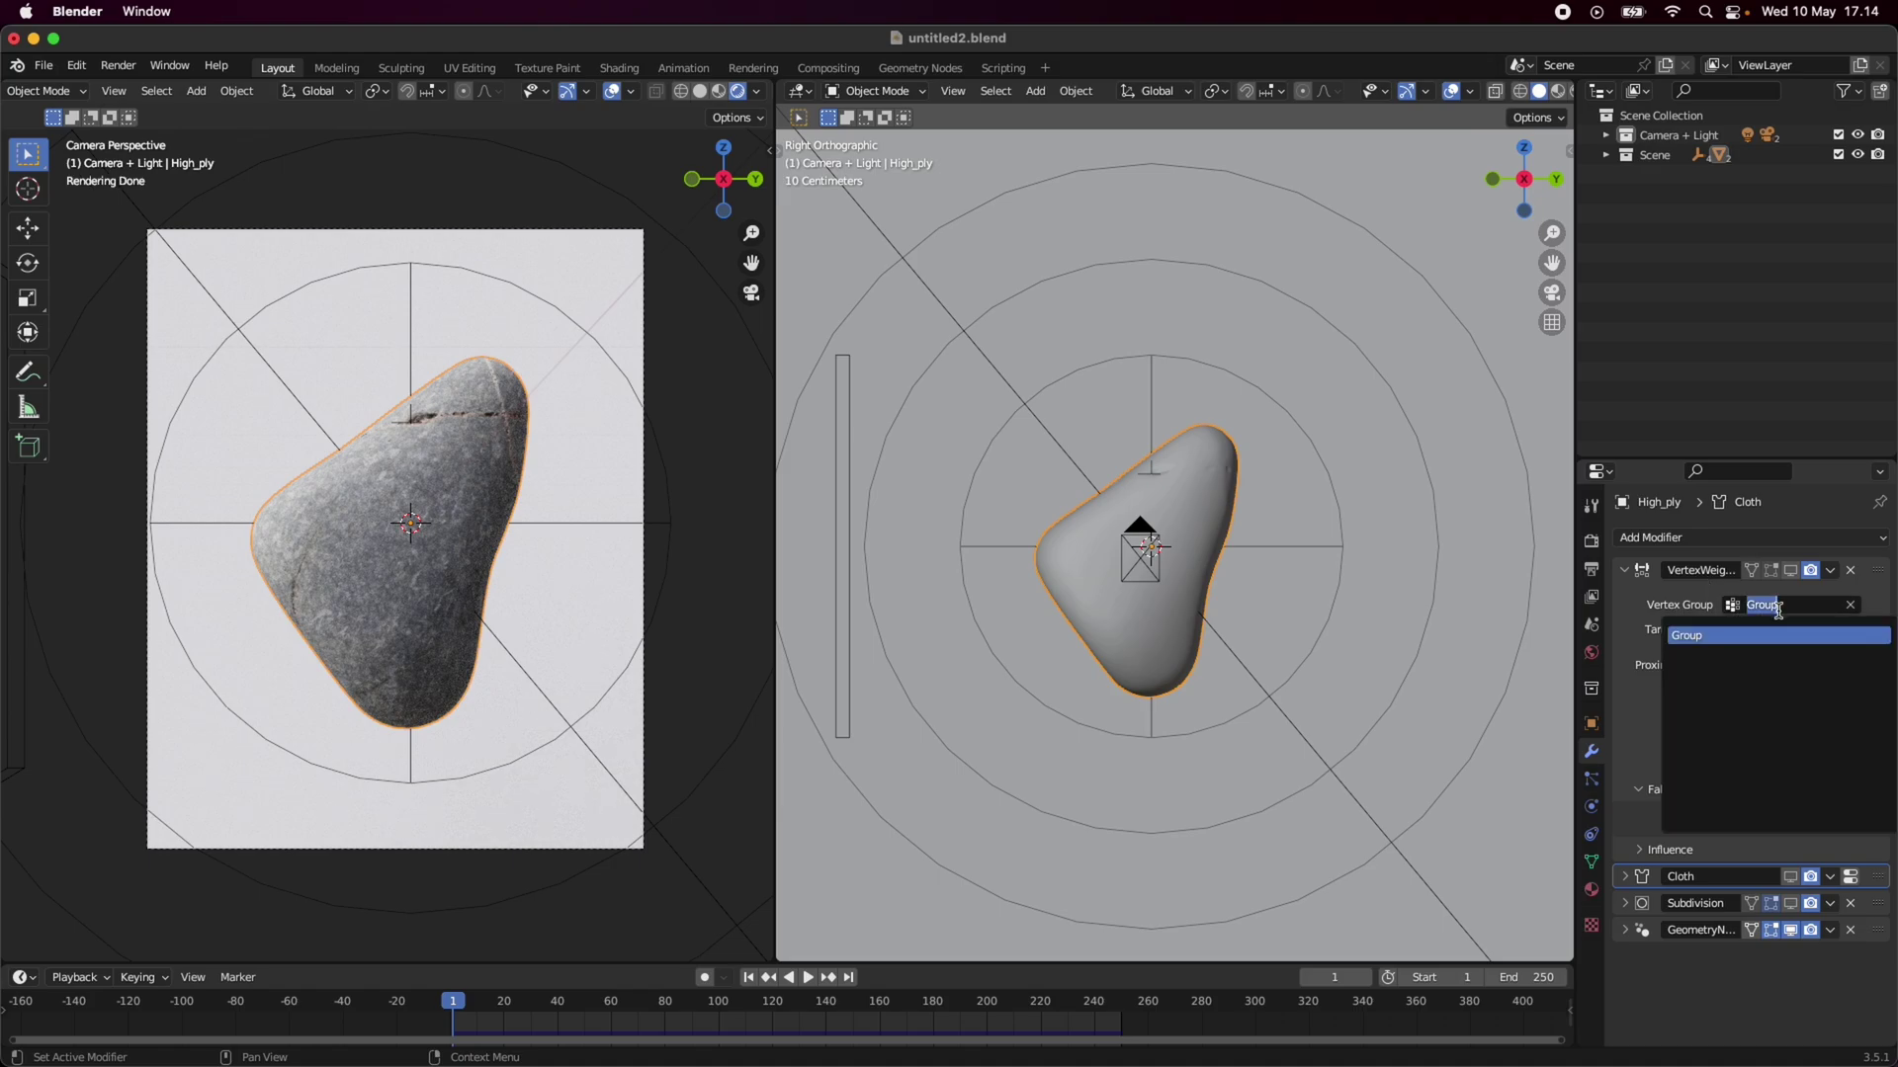
left_click(1710, 640)
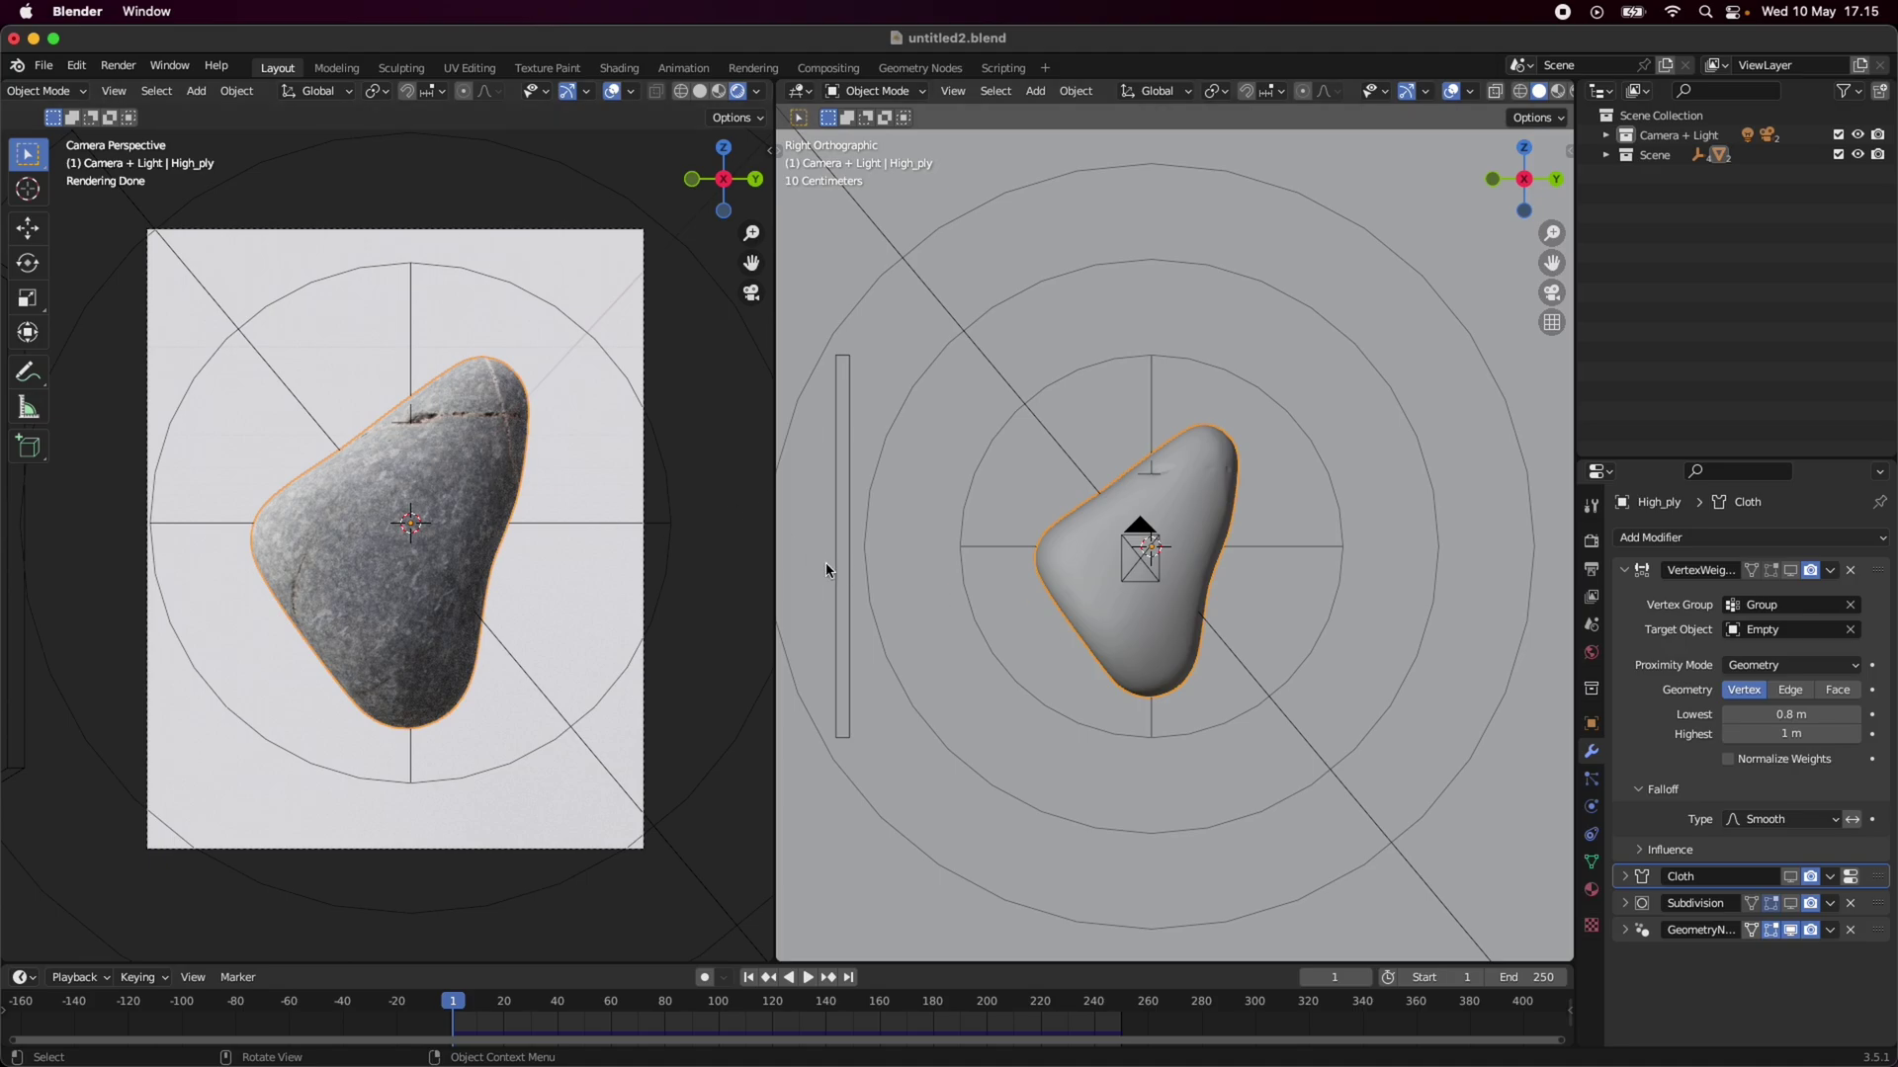
Switch High_ply into Weight Paint mode.
left_click(67, 92)
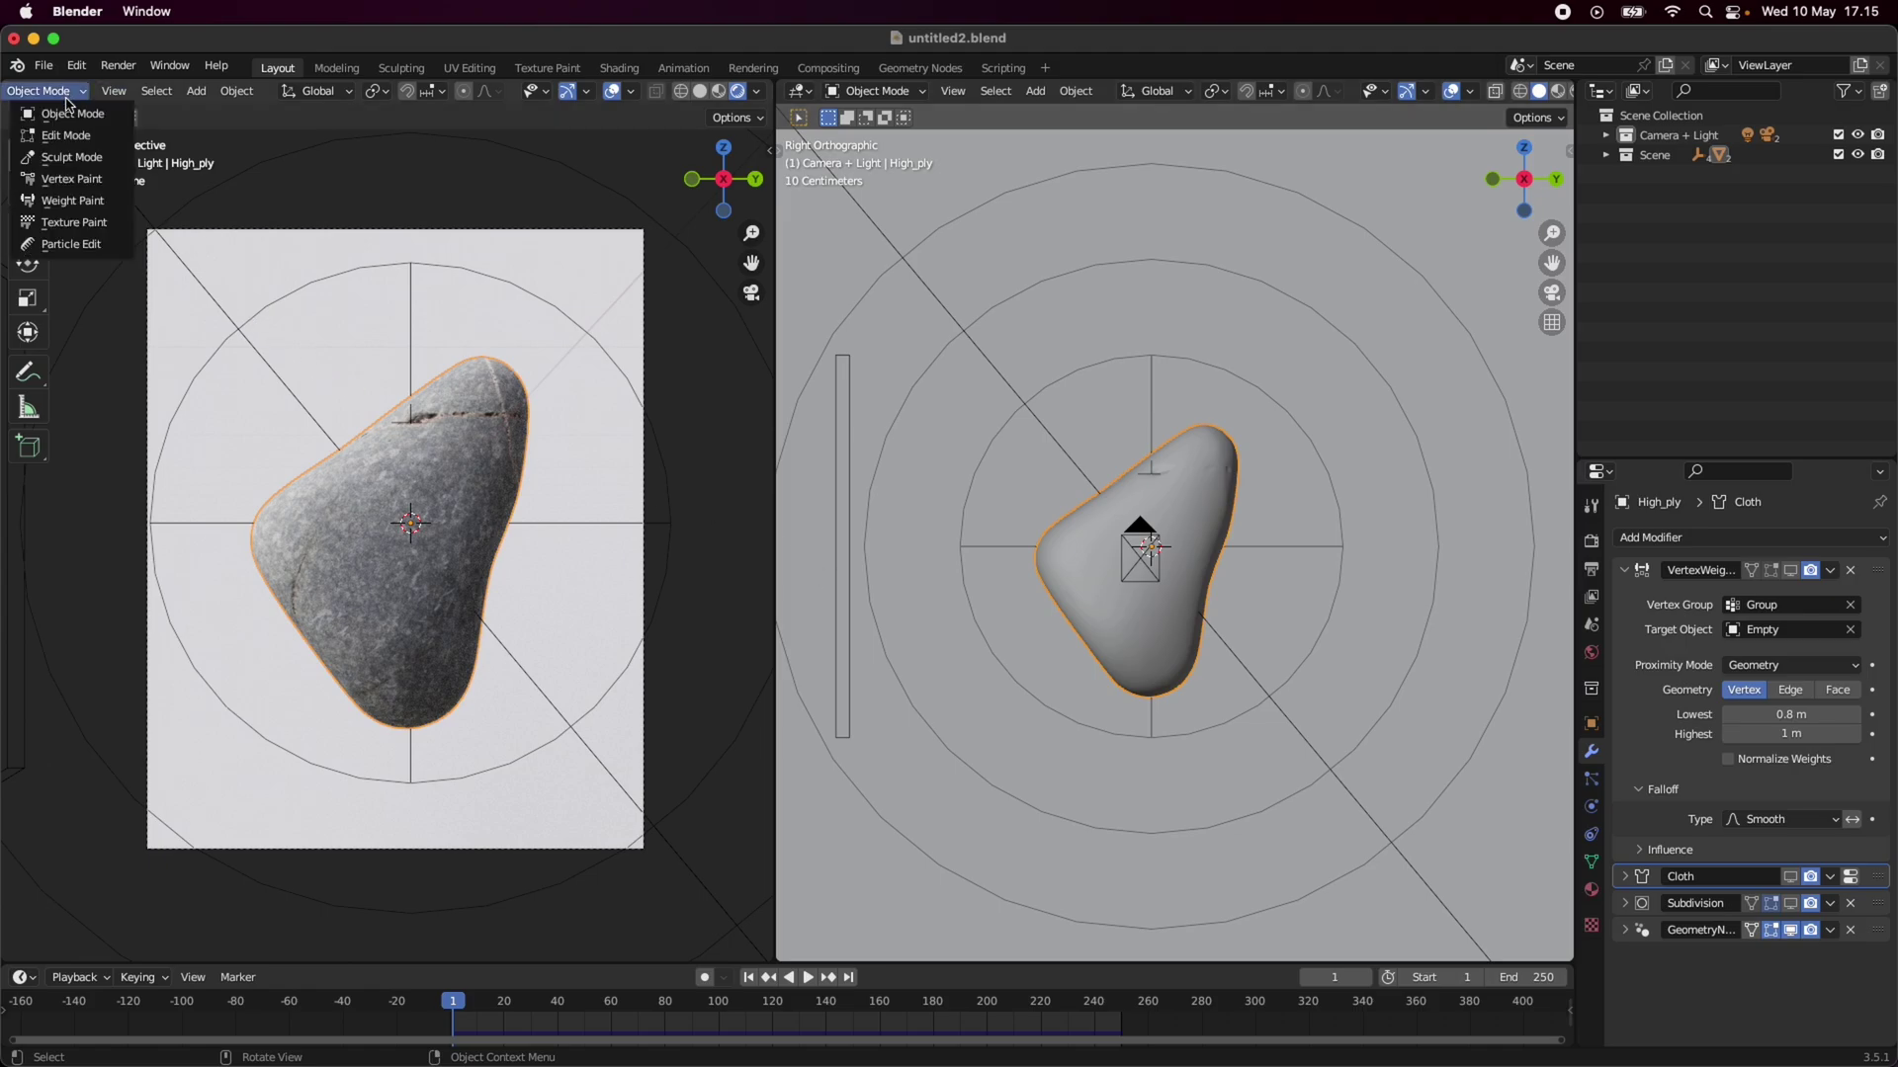
left_click(66, 96)
left_click(75, 94)
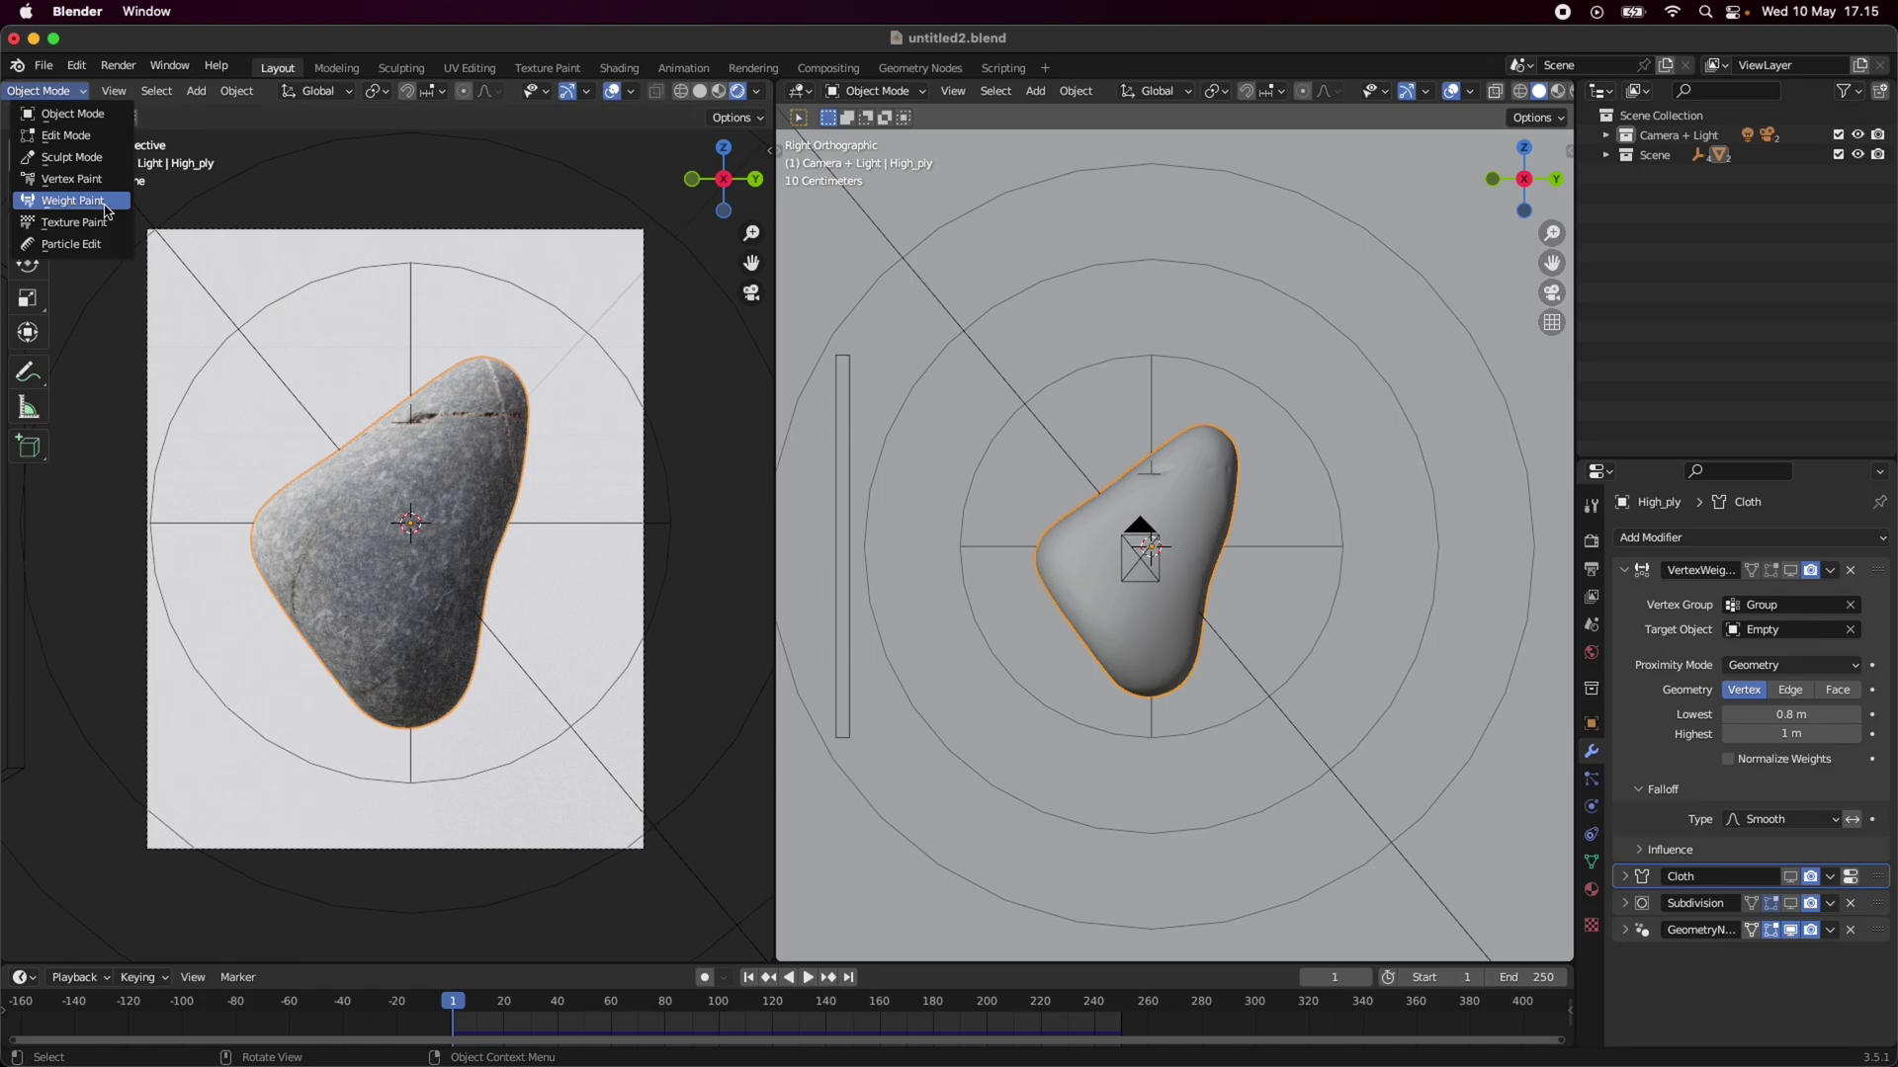
left_click(73, 201)
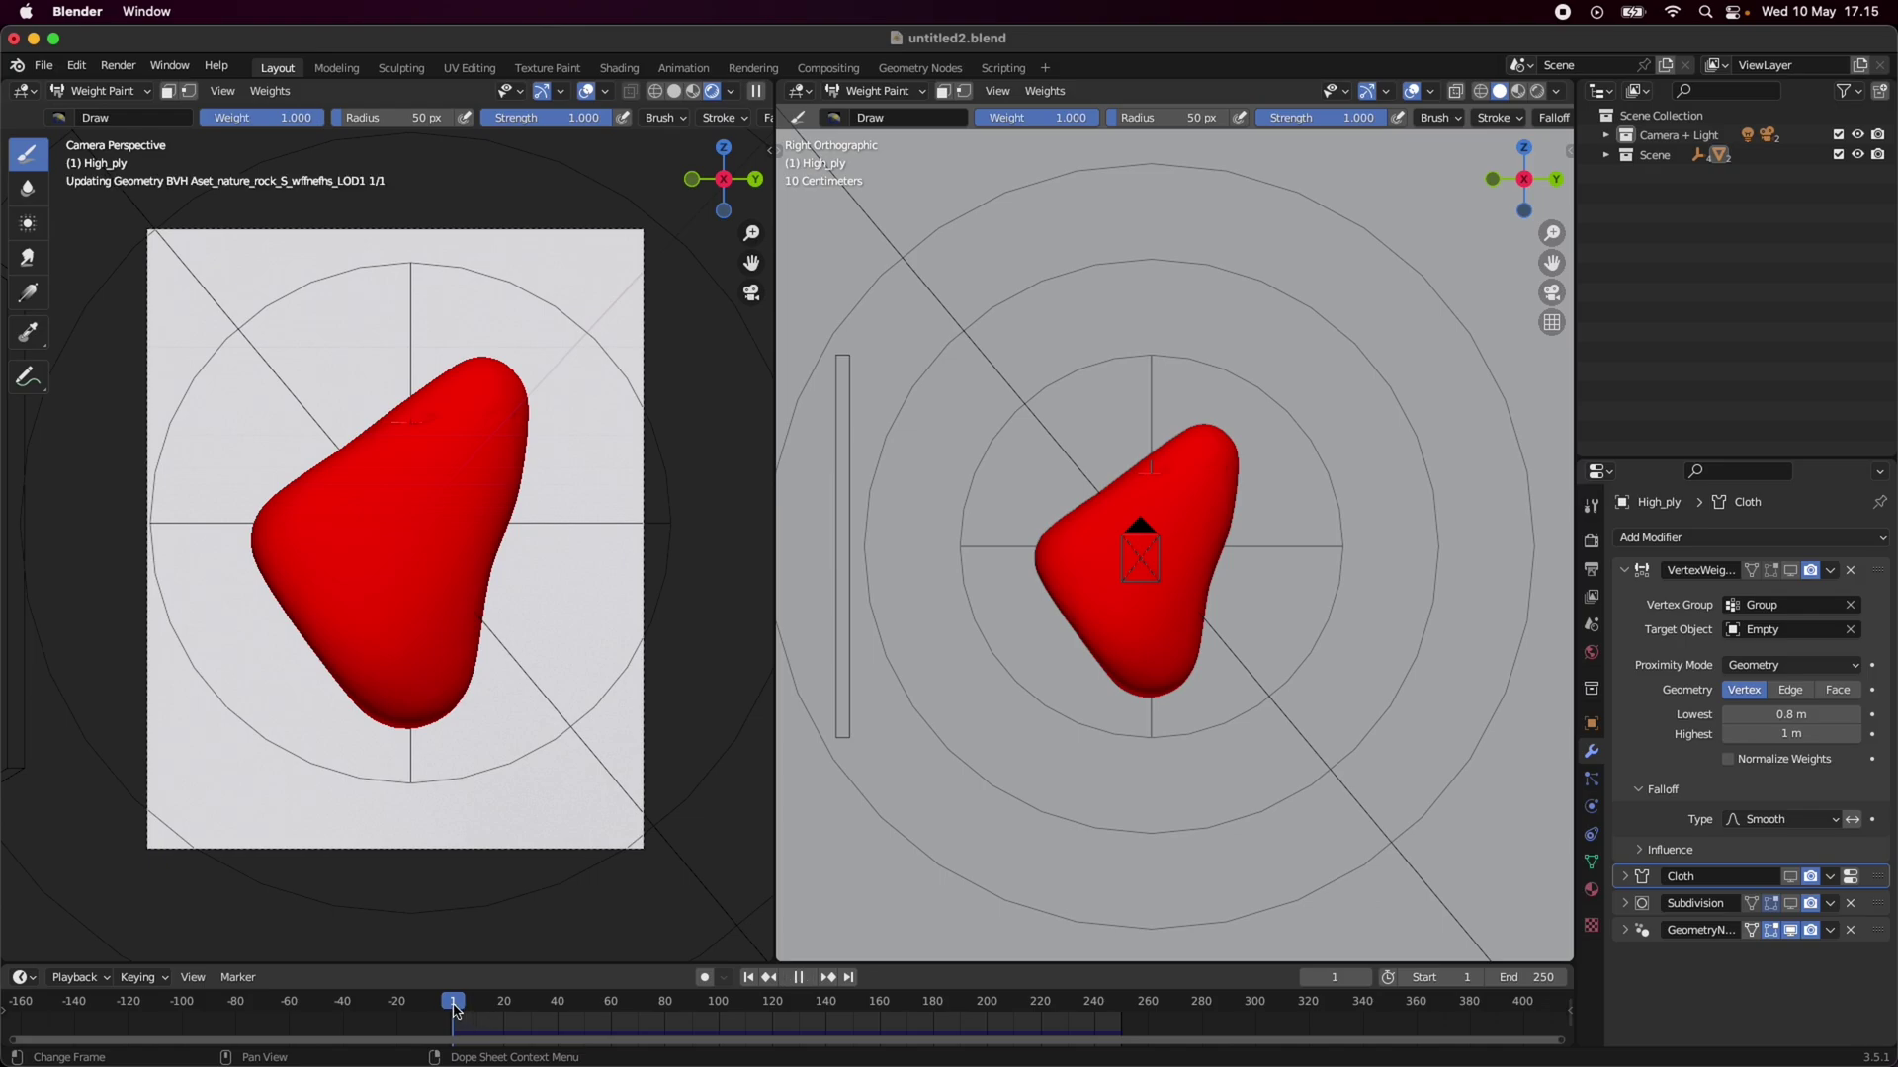
Play and scrub the animation to watch the weights grade from blue to red near frame 106.
key("space")
left_click_drag(510, 1011, 744, 1023)
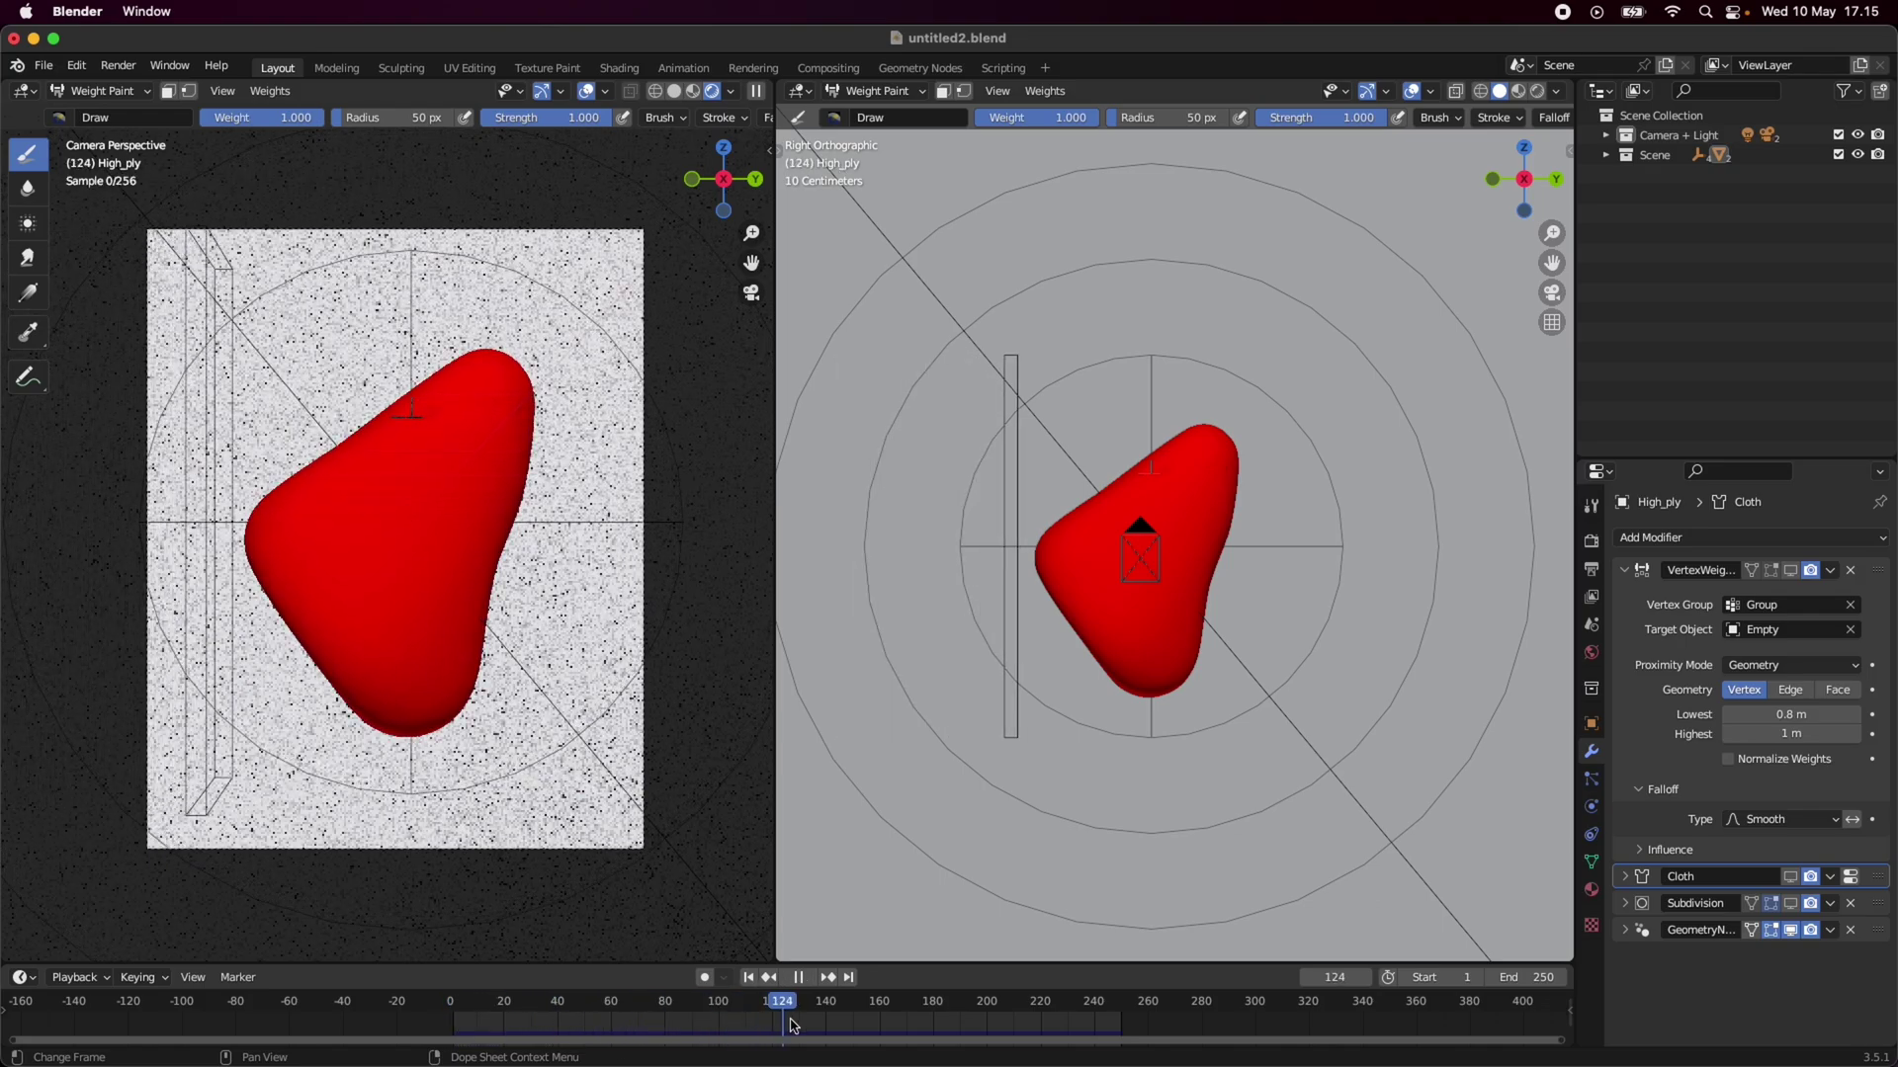
key("space")
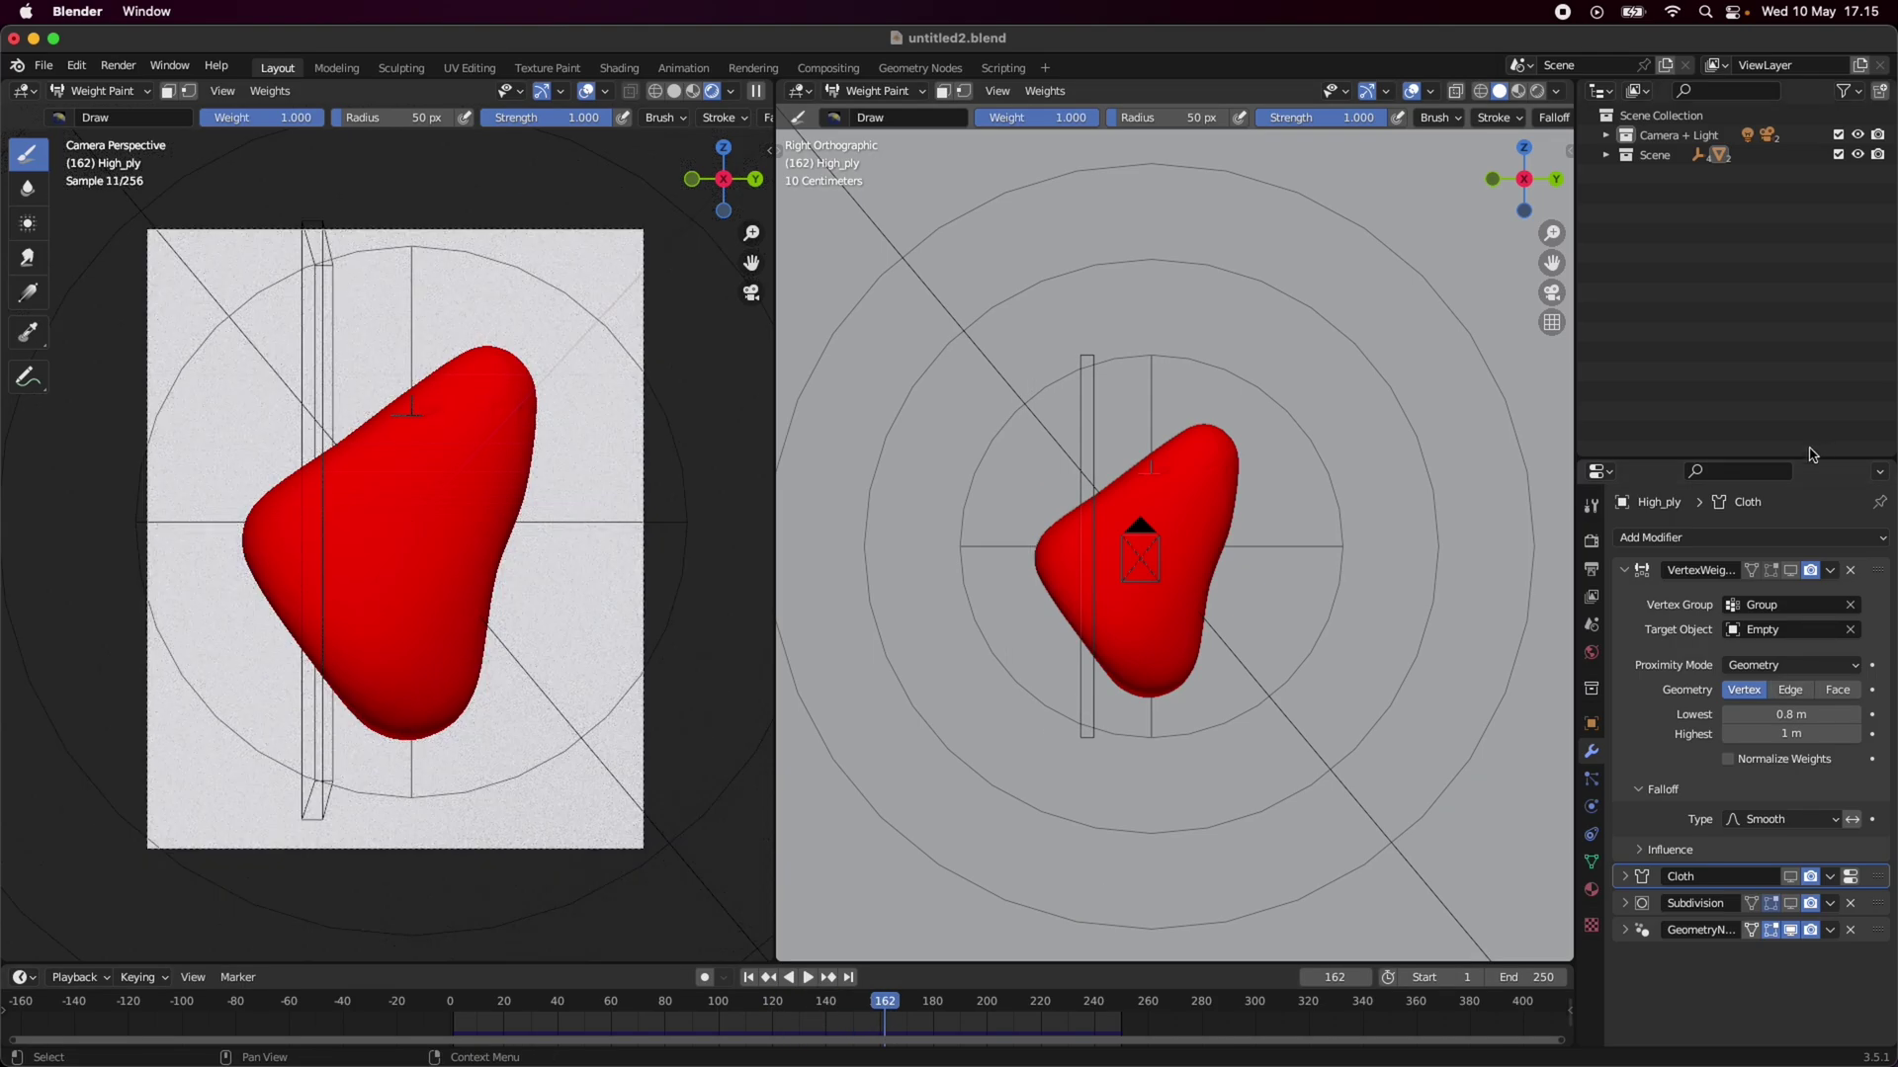
left_click(1791, 570)
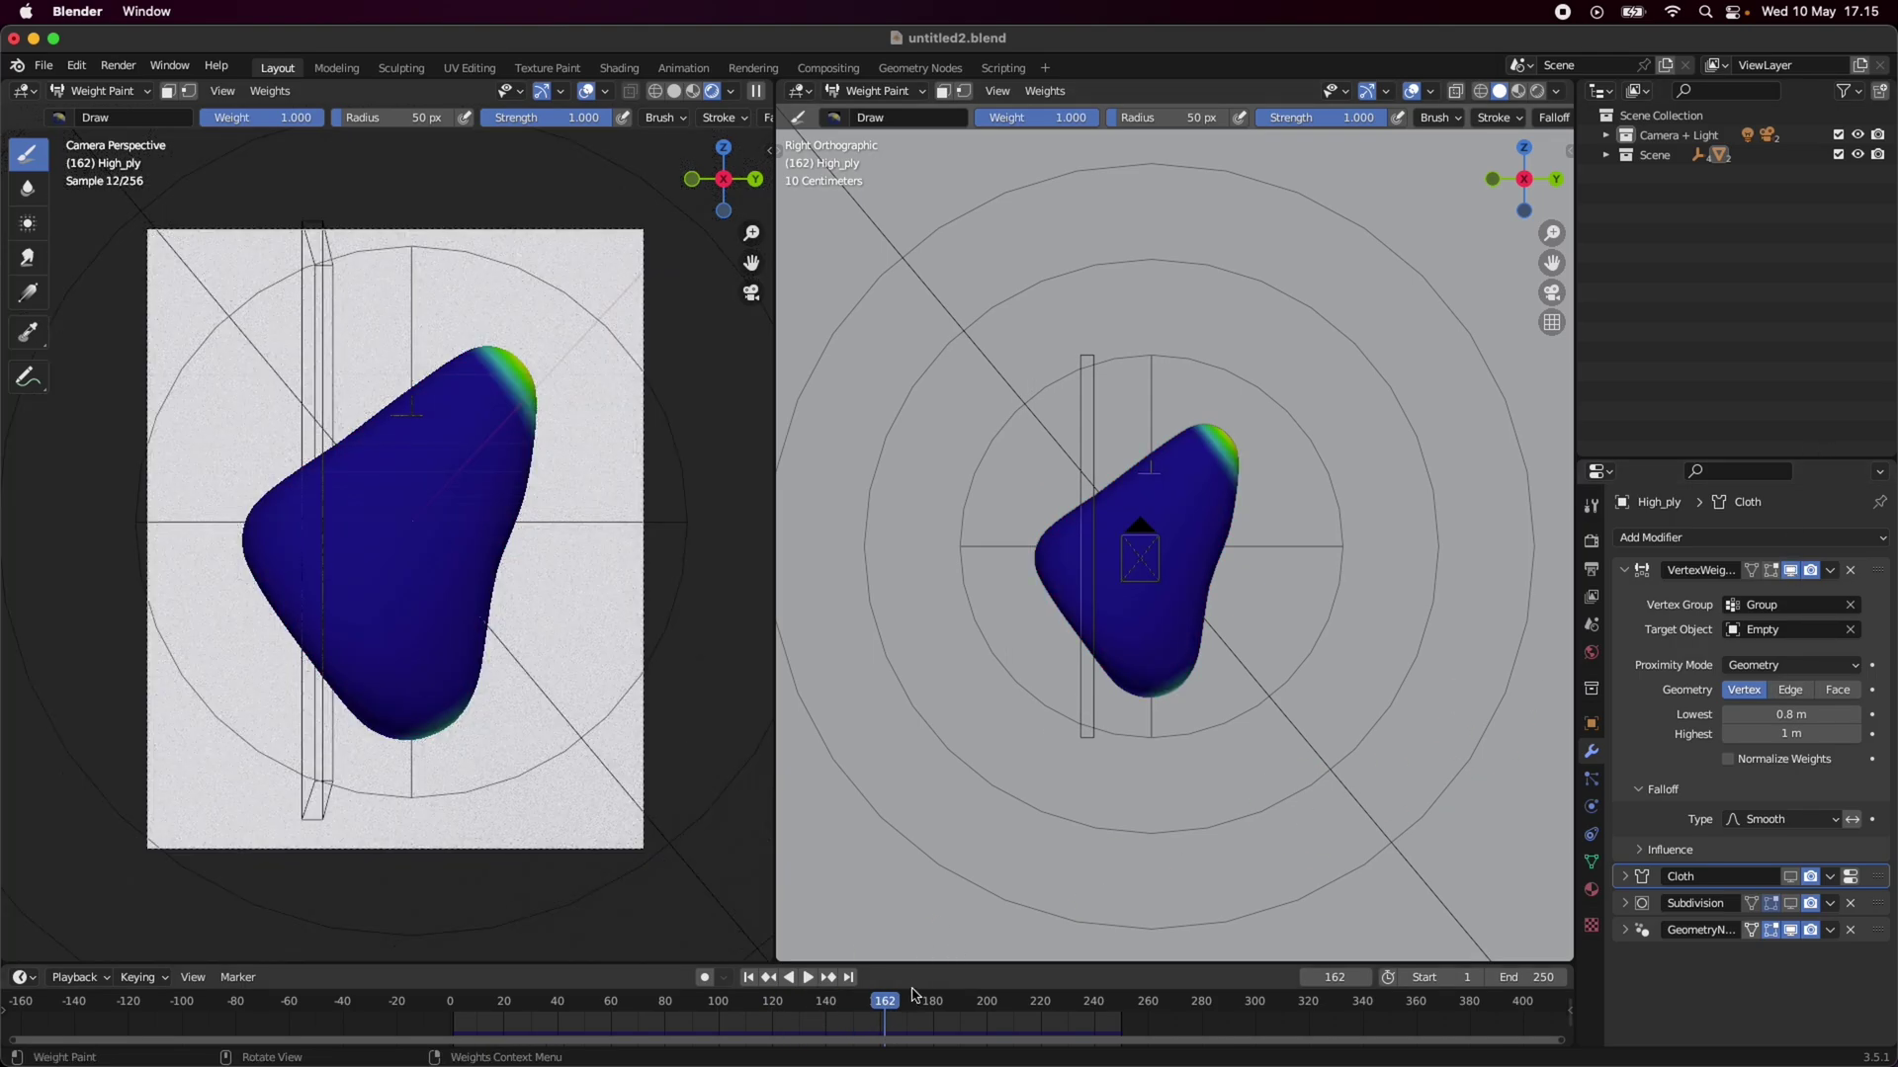
left_click(692, 1010)
key("space")
mouse_move(723, 1012)
left_mouse_down()
mouse_move(1021, 1009)
mouse_move(614, 1004)
mouse_move(800, 989)
mouse_move(1062, 1006)
mouse_move(678, 1006)
mouse_move(728, 993)
left_mouse_up()
key("space")
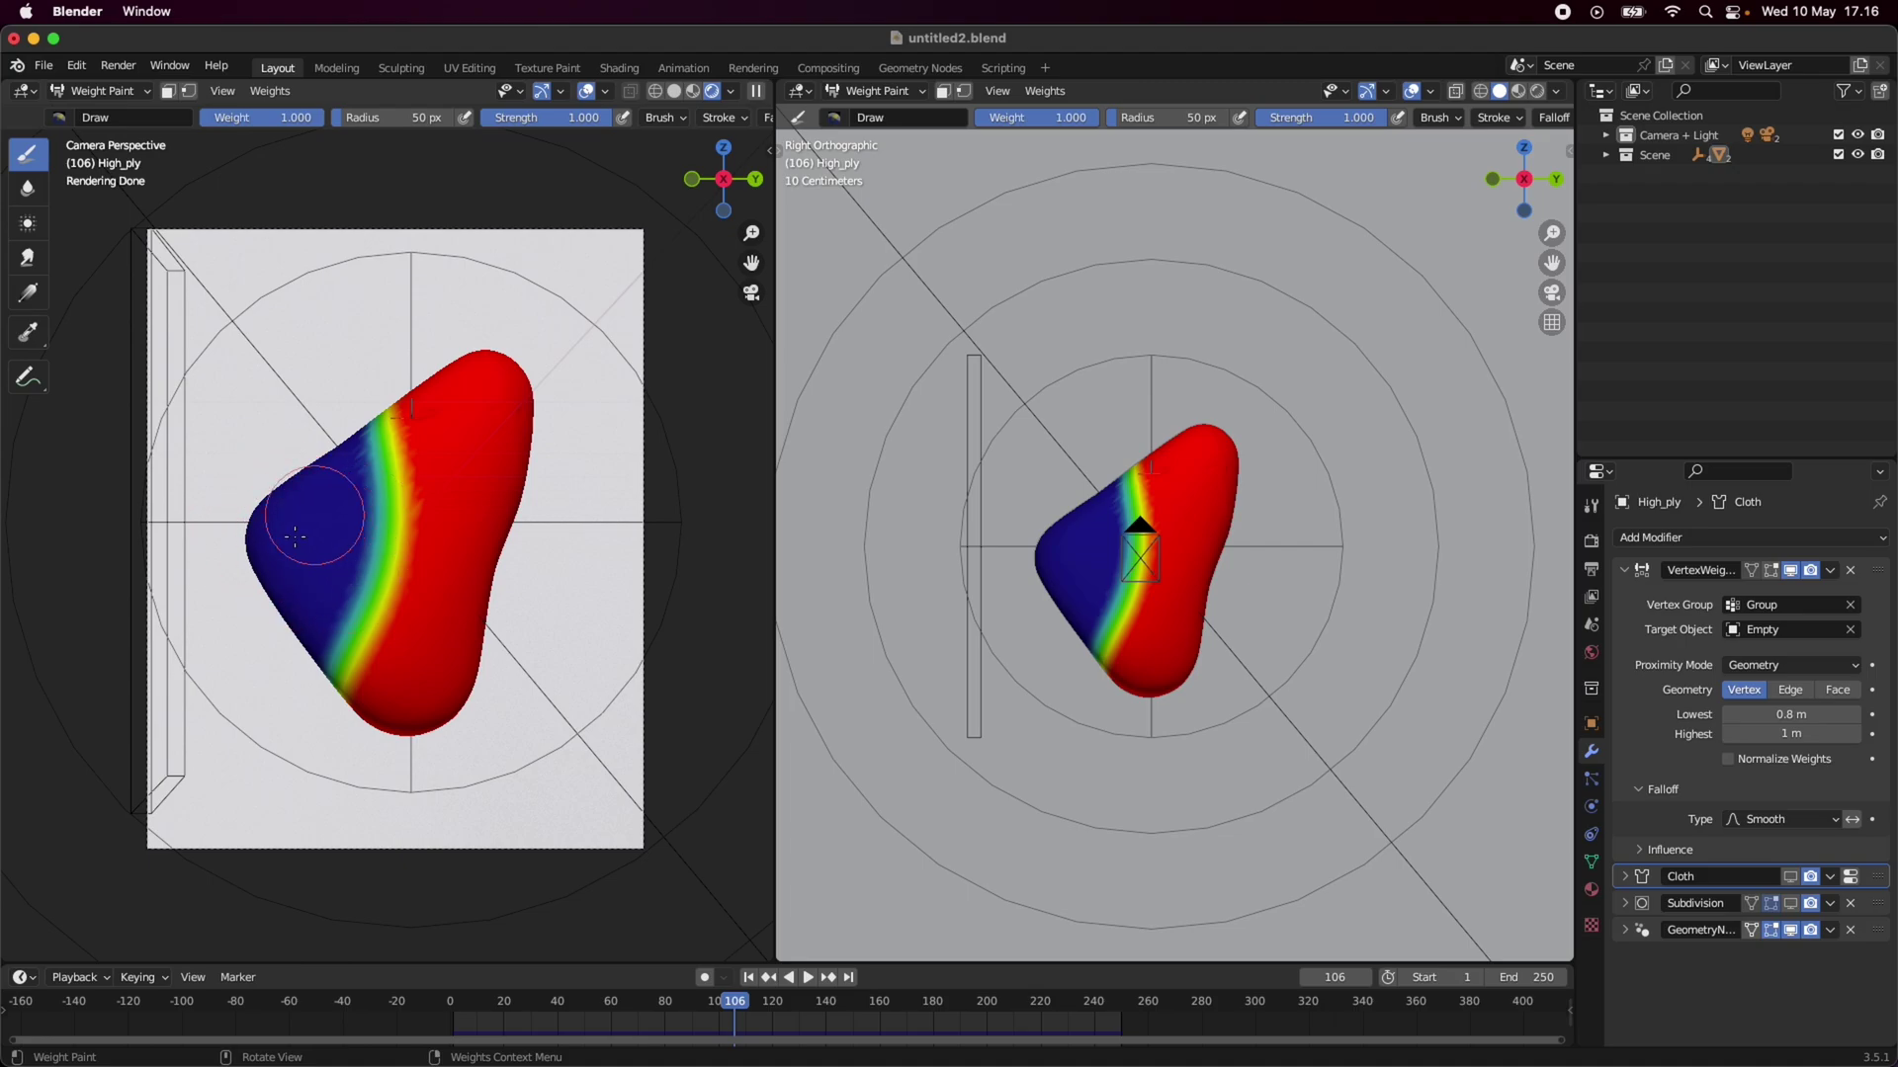
Return to frame 1 with High_ply in Object Mode.
left_click(748, 977)
left_click(101, 91)
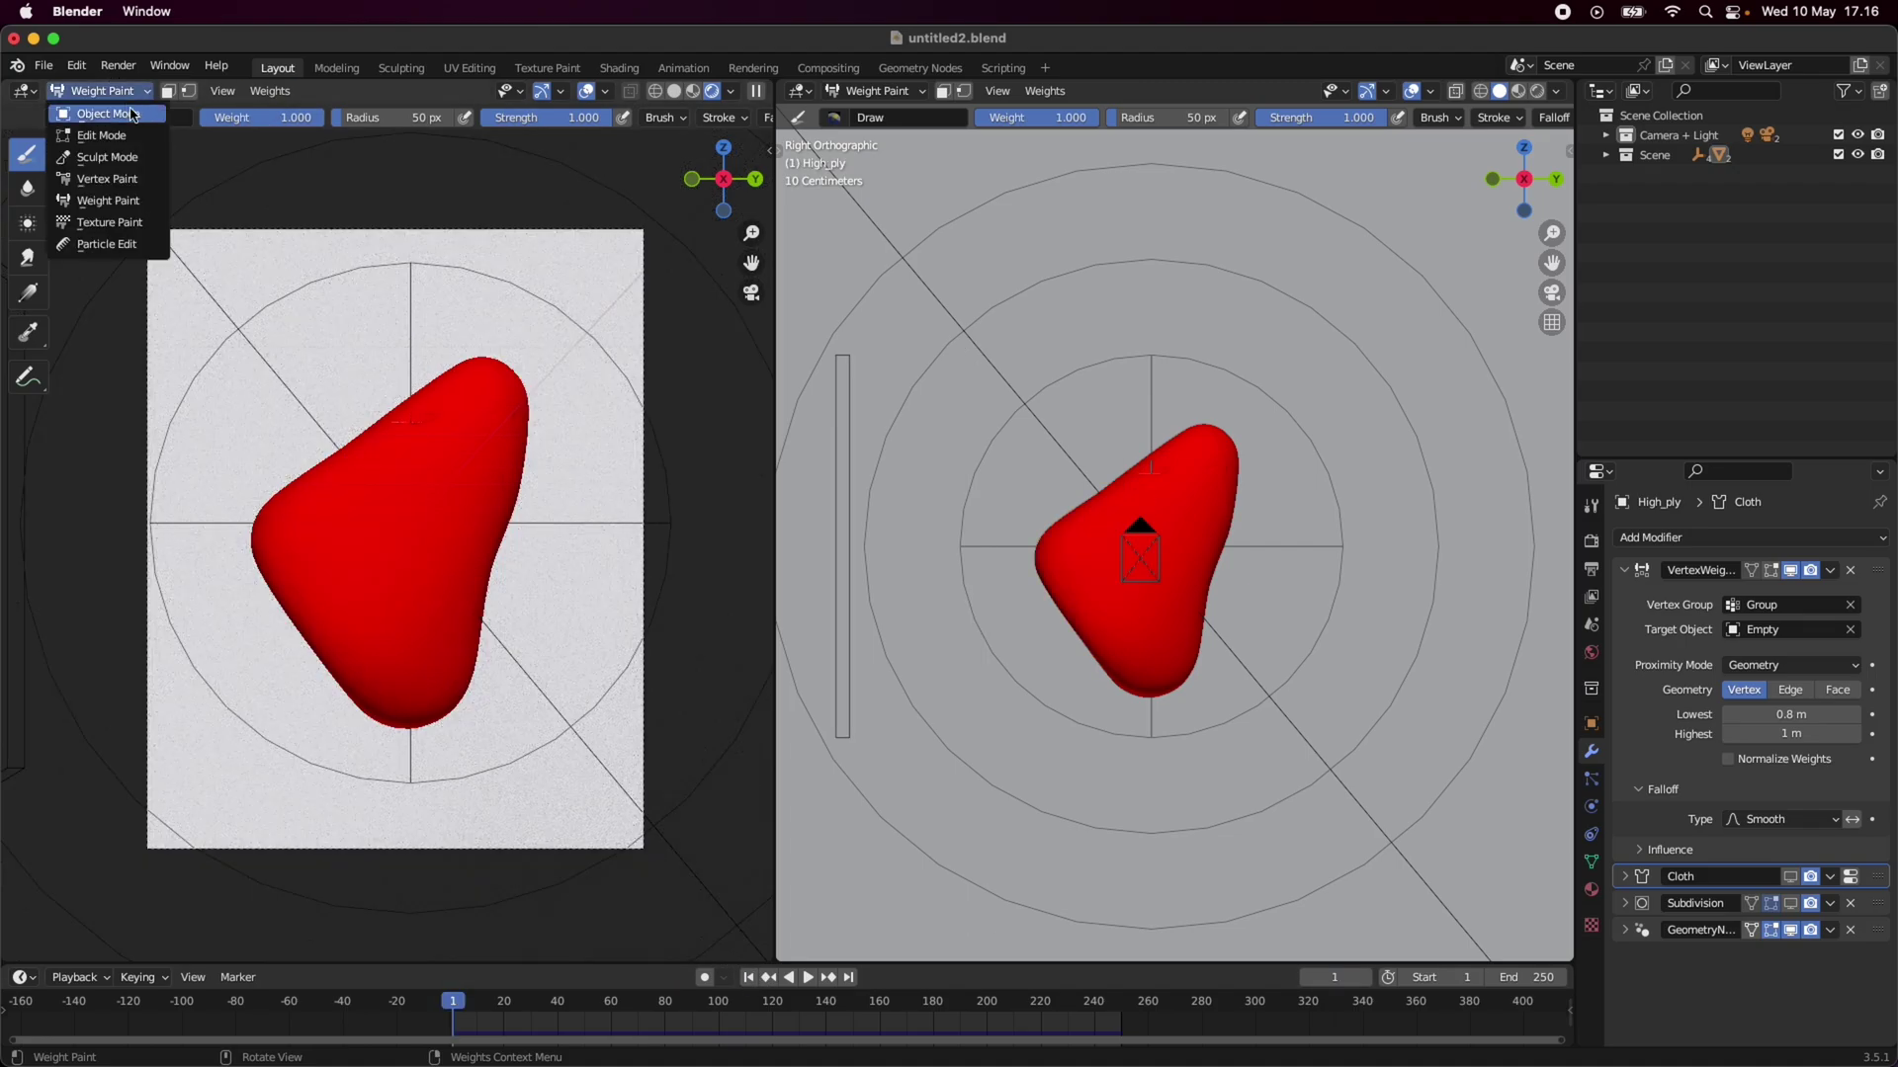
left_click(94, 131)
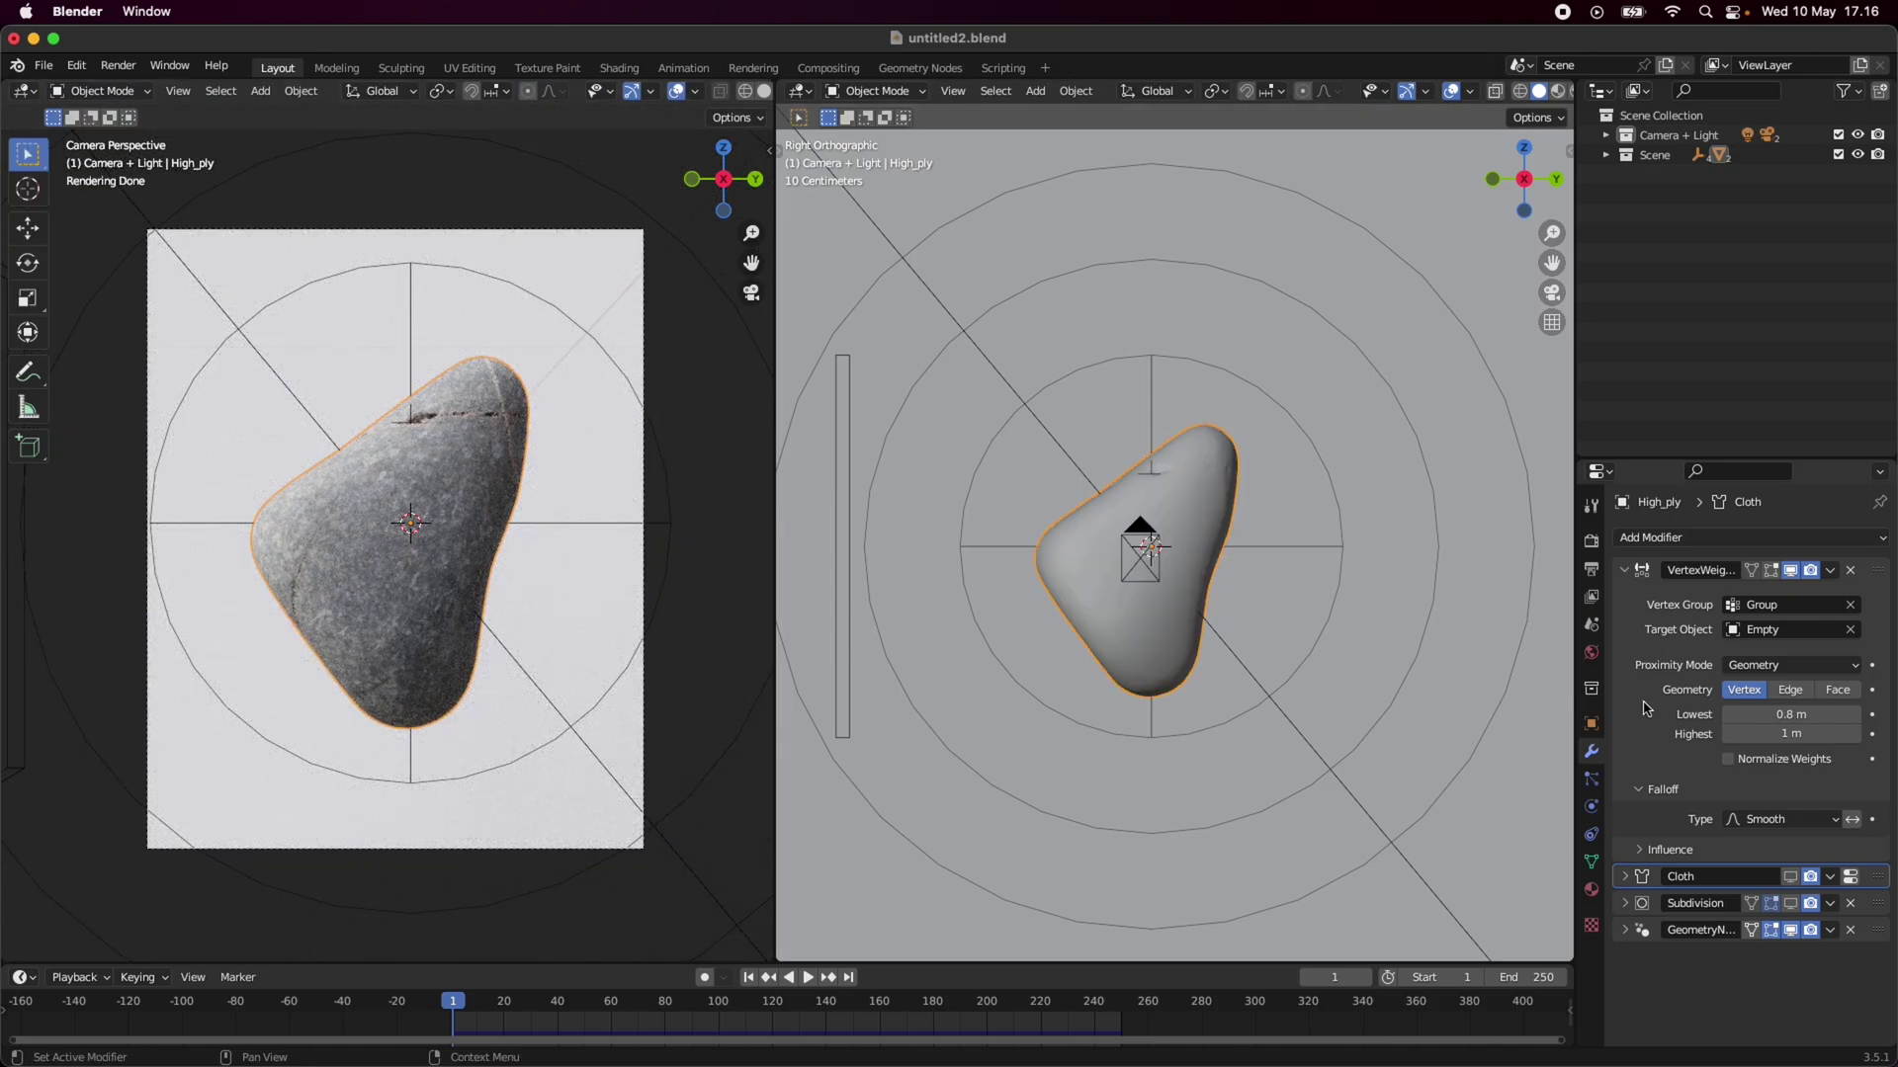
Collapse the VertexWeight modifier panel and expand the Cloth modifier panel.
left_click(1625, 571)
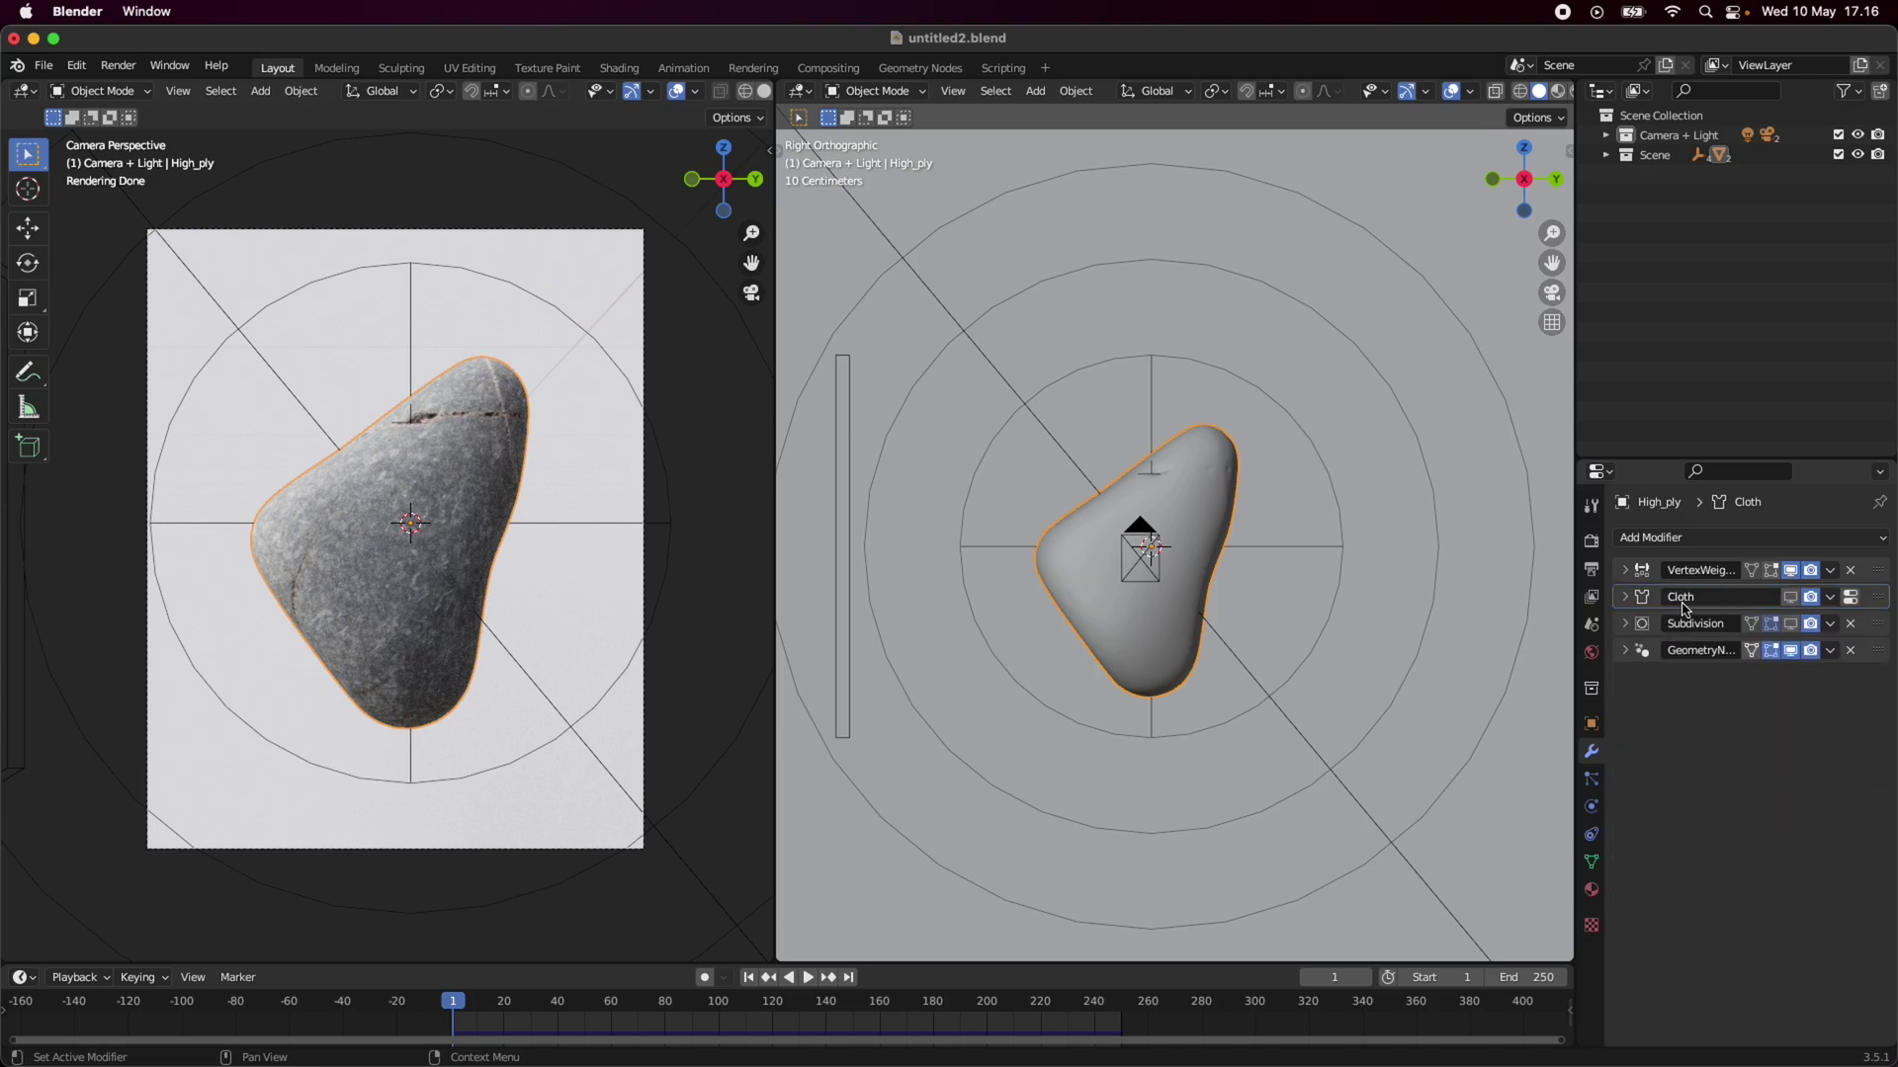
left_click(1665, 538)
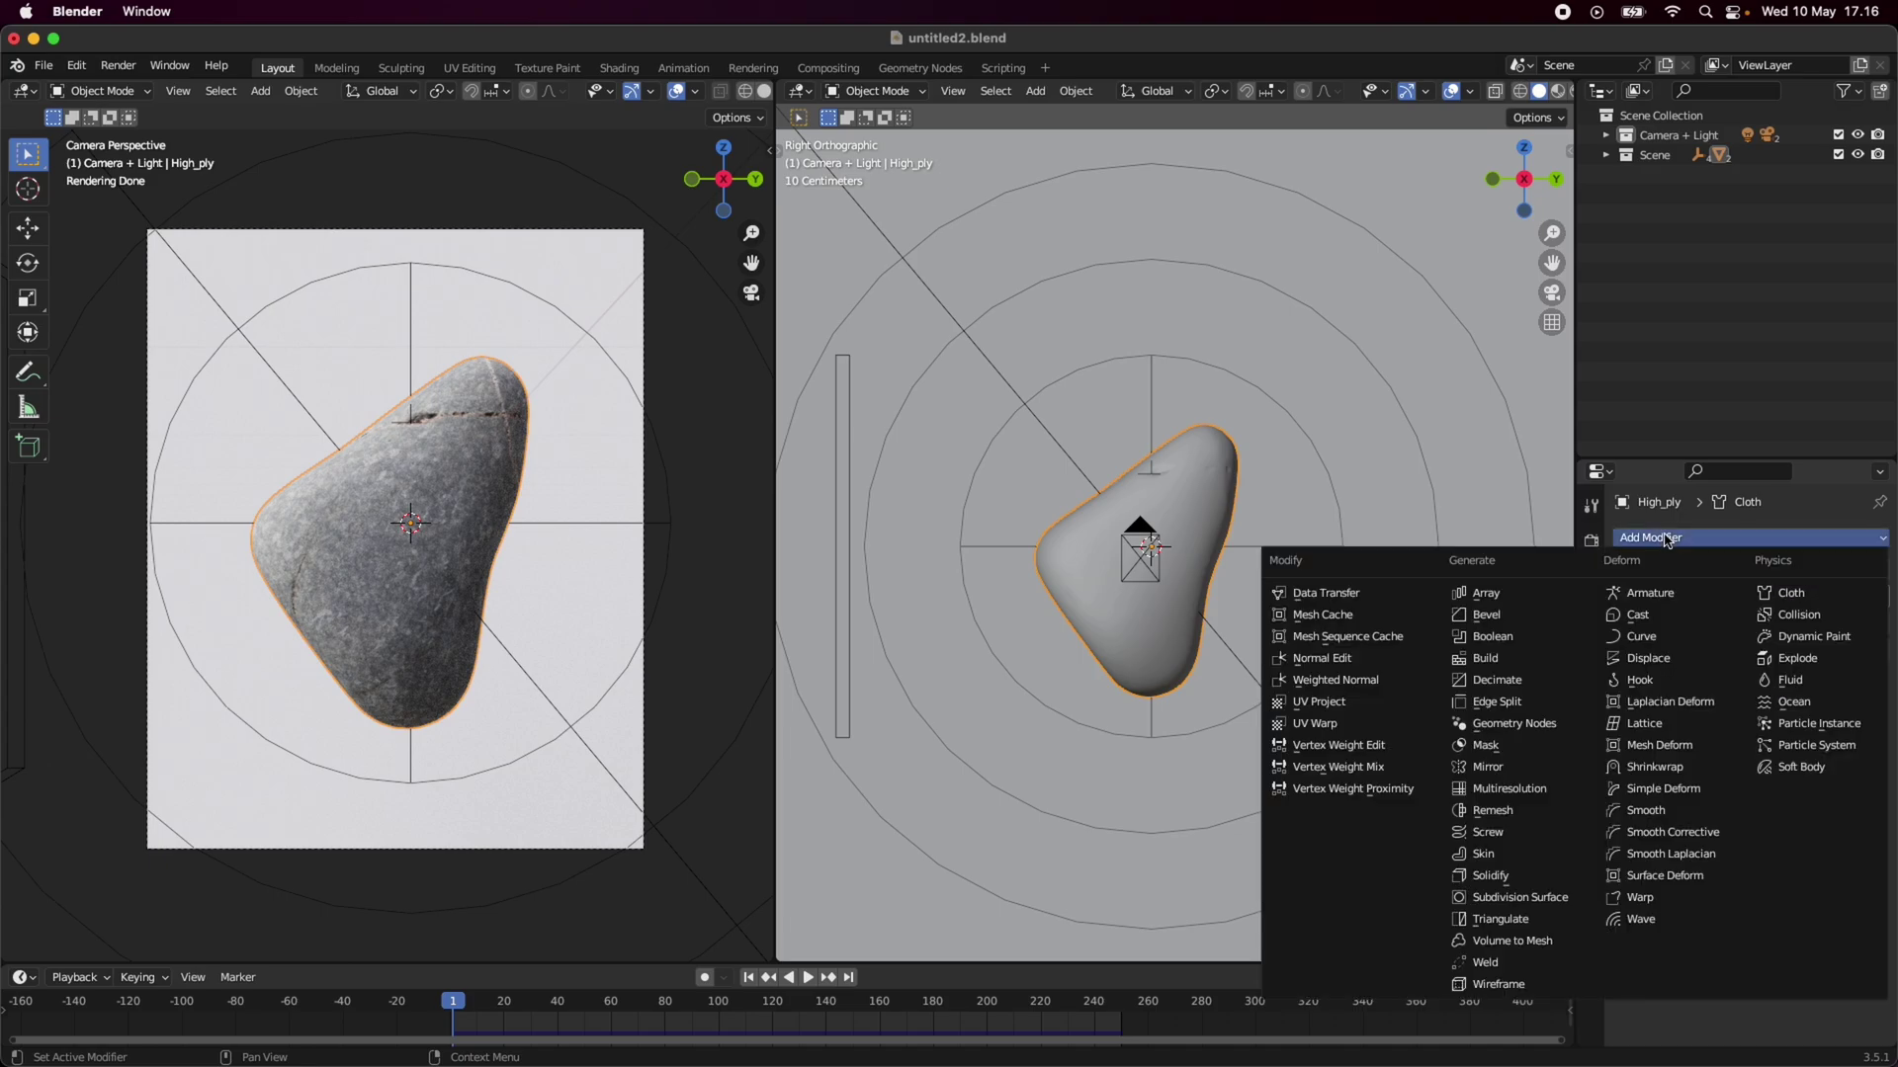
left_click(1803, 594)
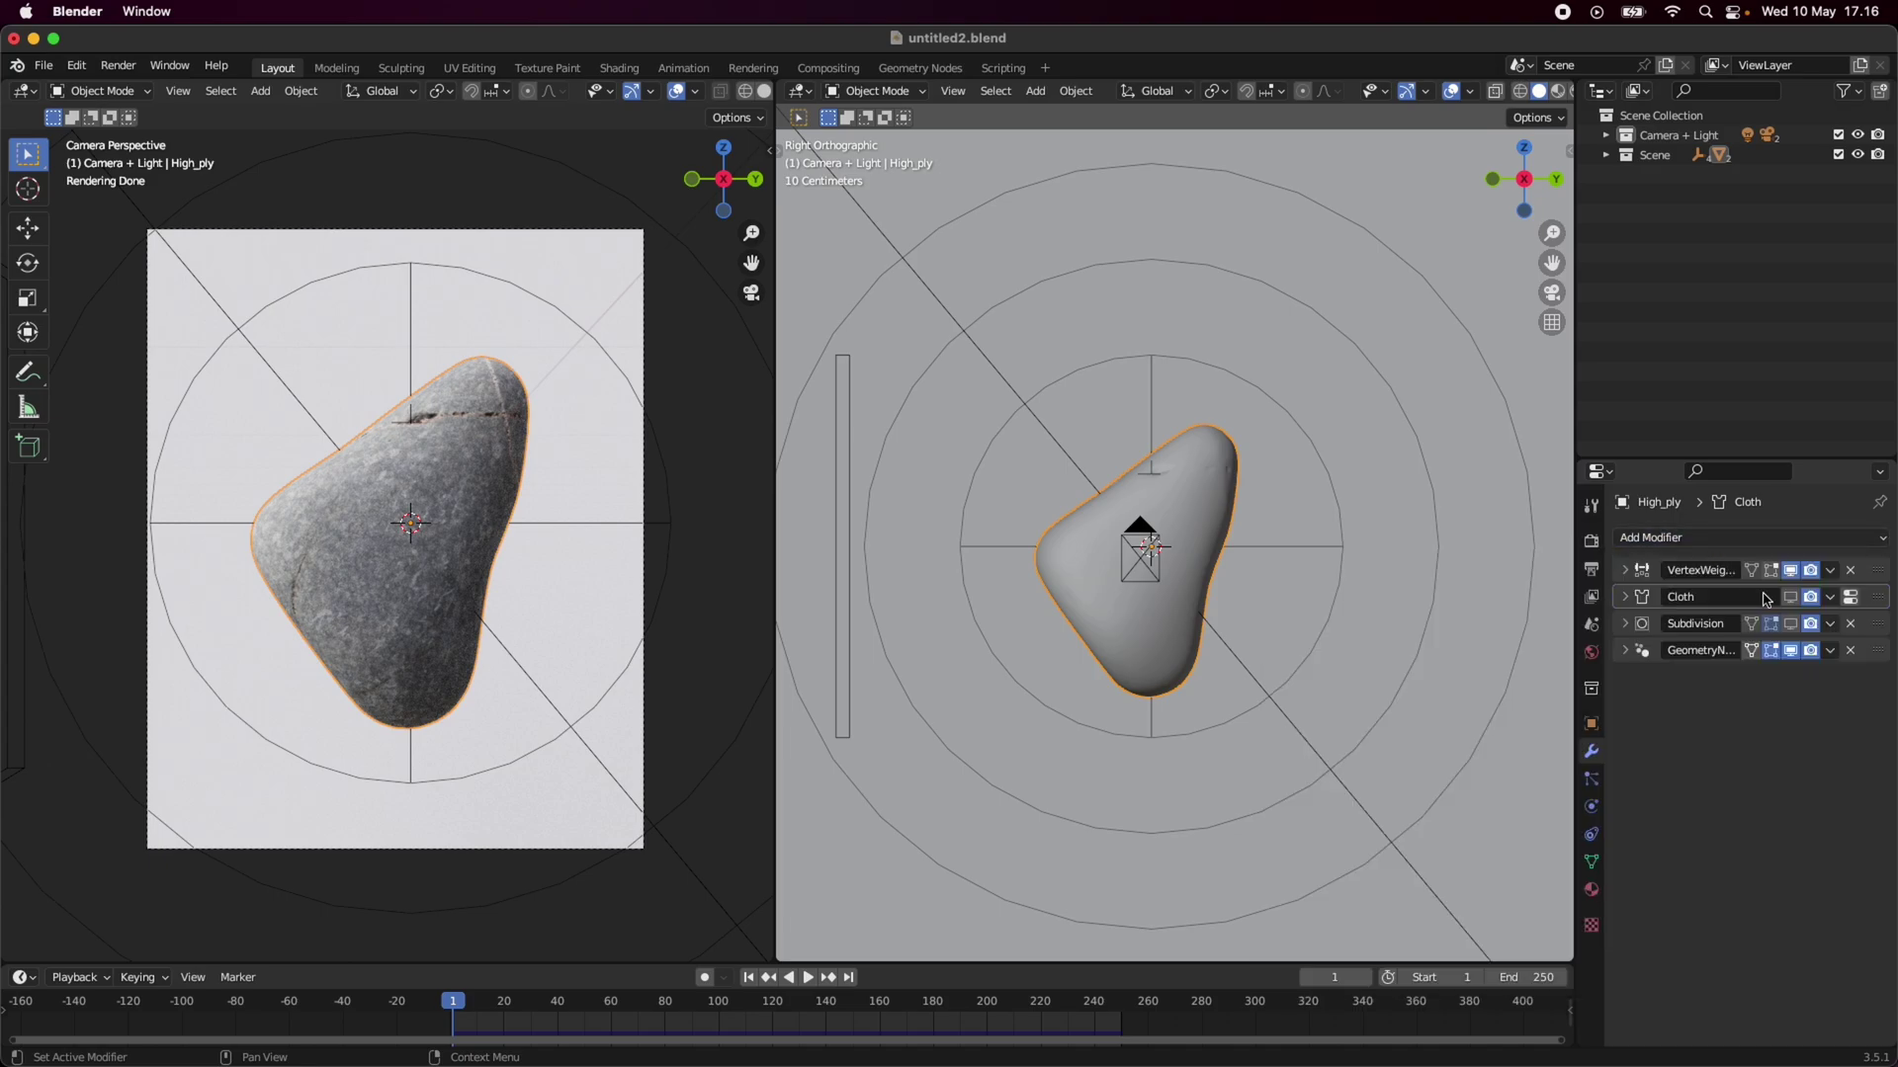
left_click(1626, 597)
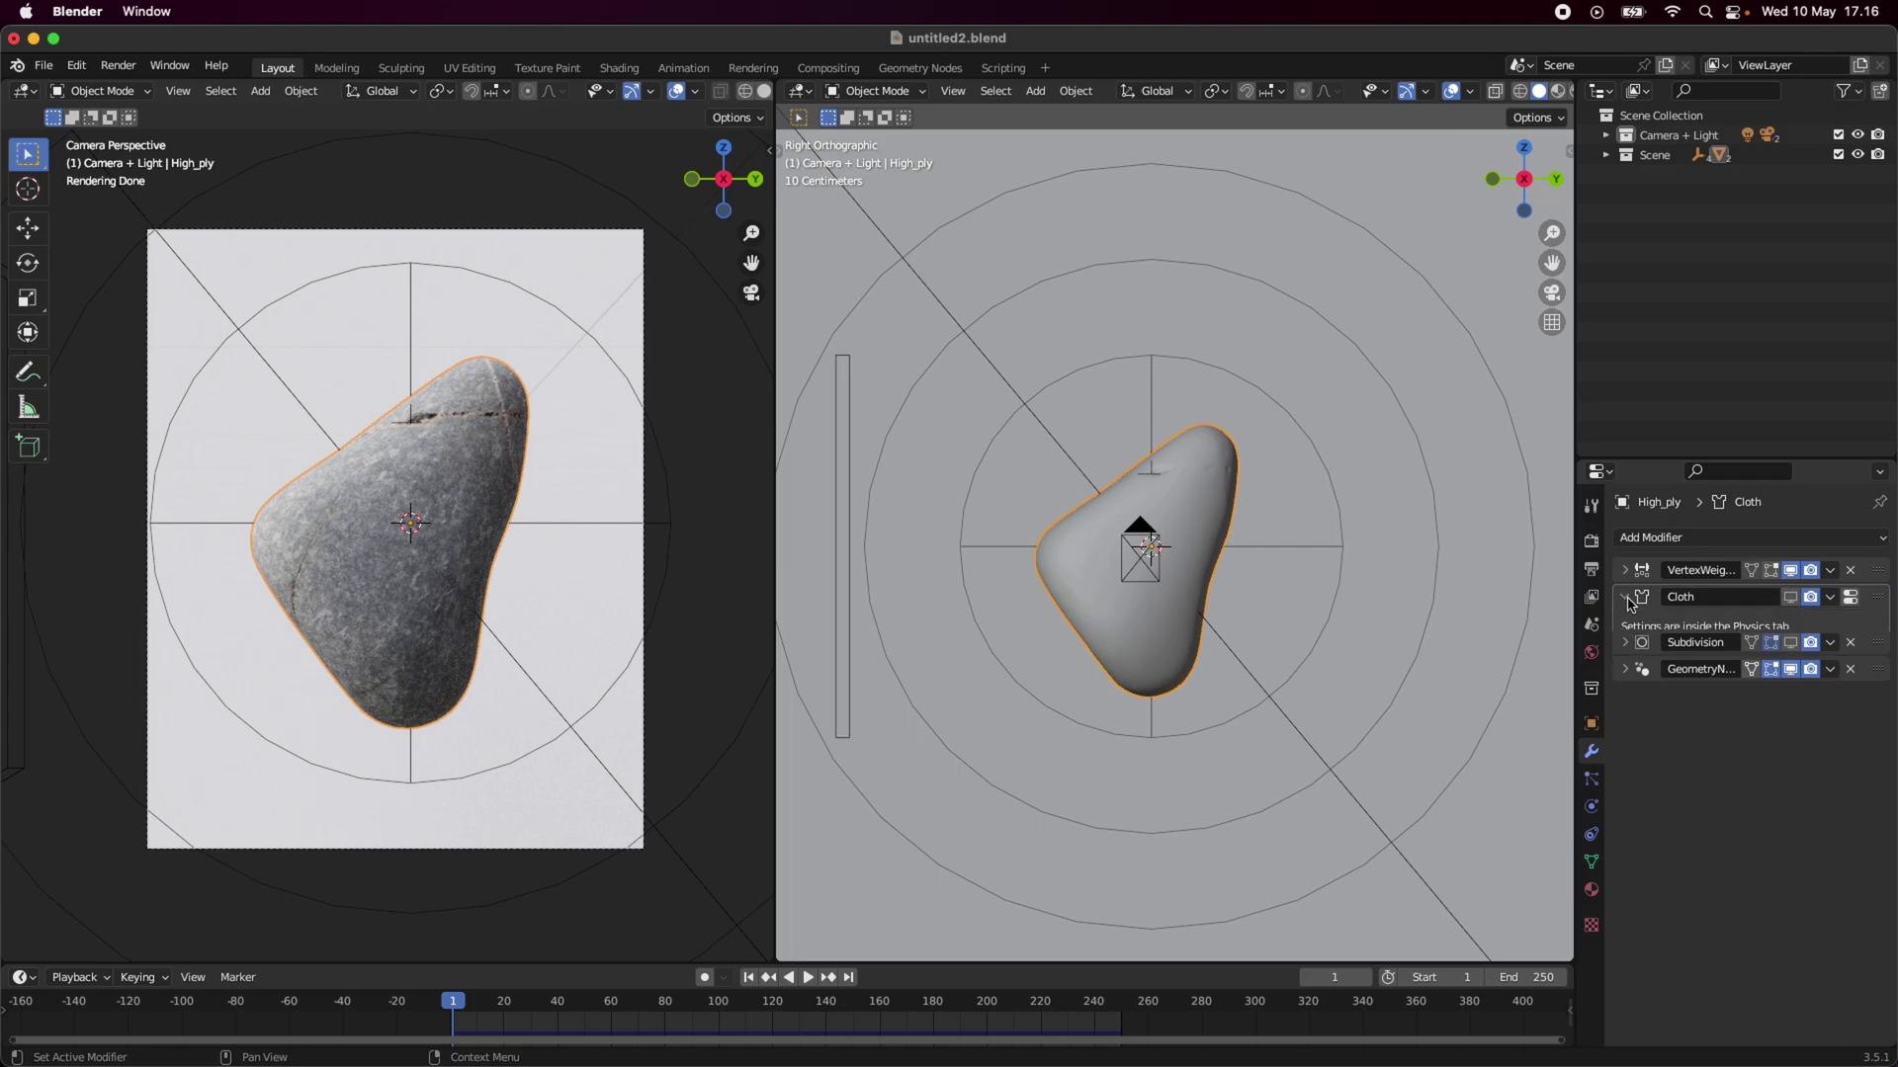
Review the Physics tab cloth settings: Pressure 35, Pin Group 'Group', Shrinking Factor 0.150.
left_click(1591, 808)
scroll(1705, 735, "down", 3)
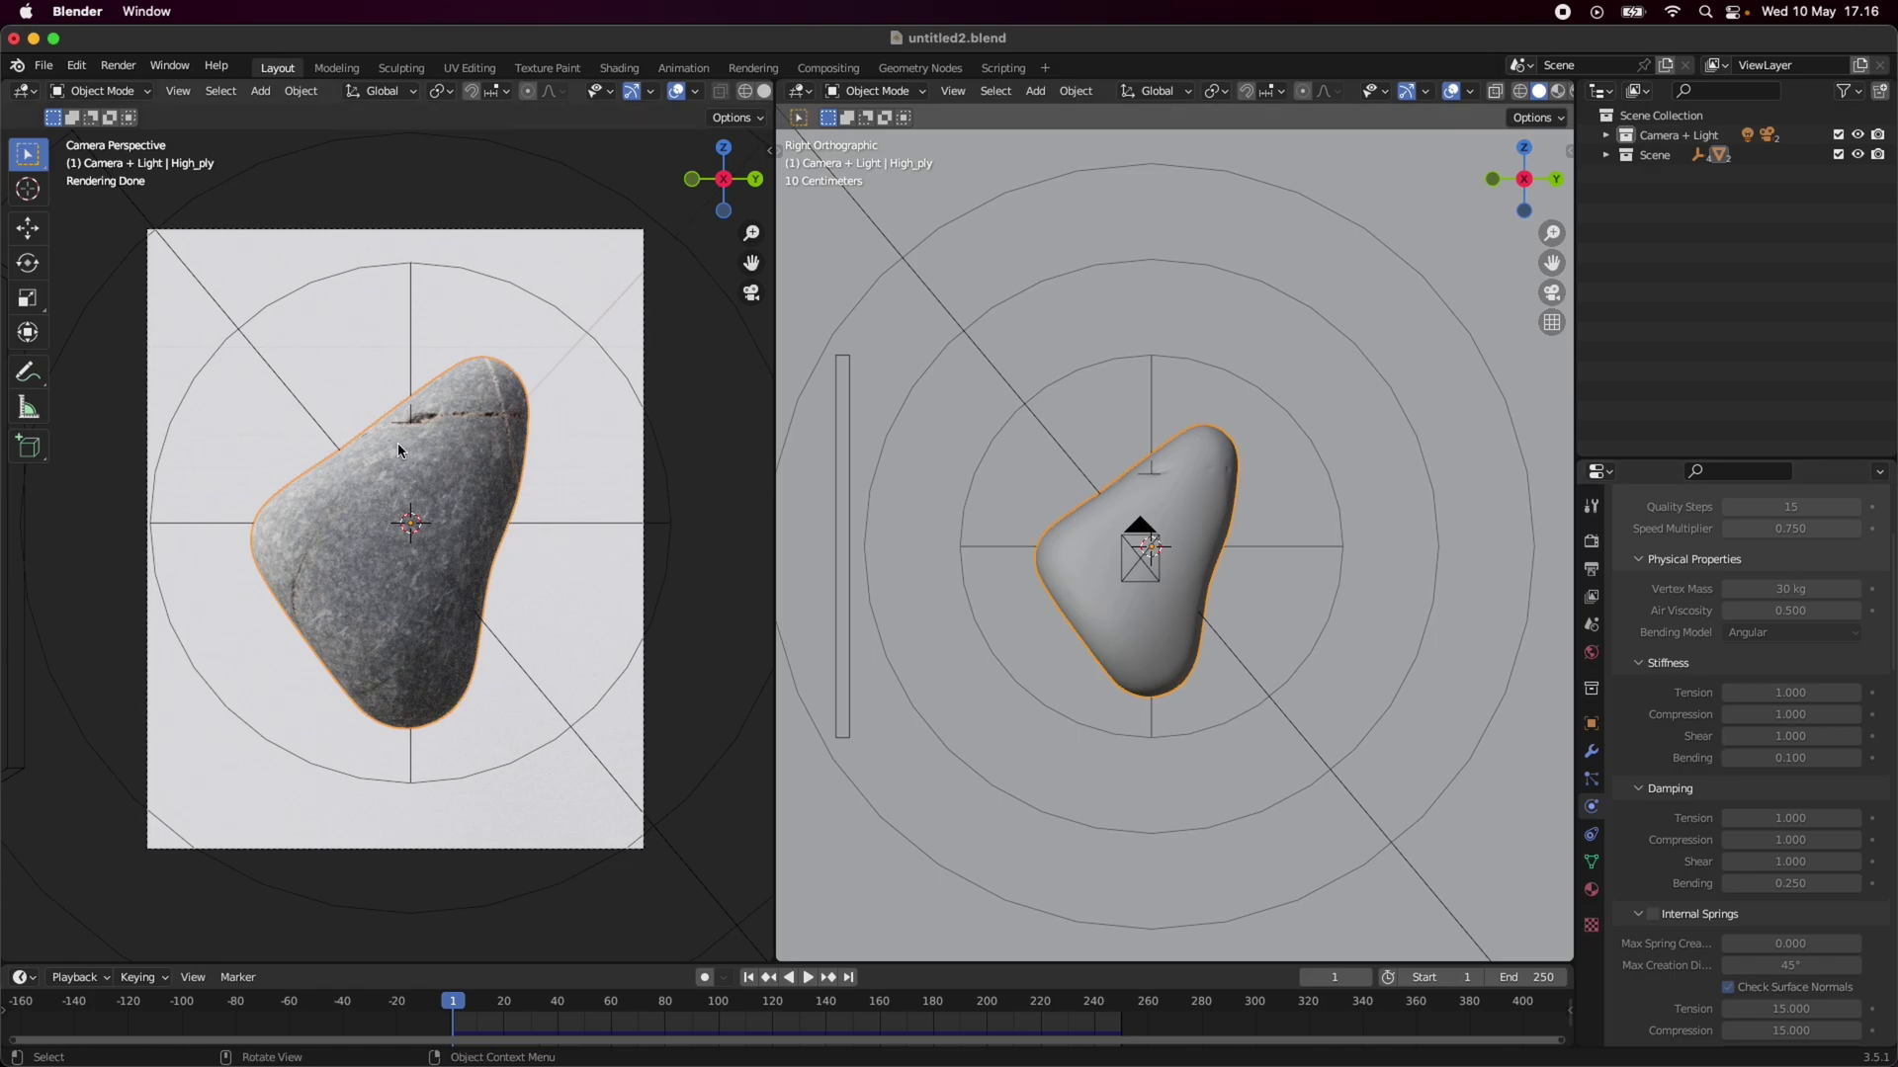
scroll(1776, 700, "up", 3)
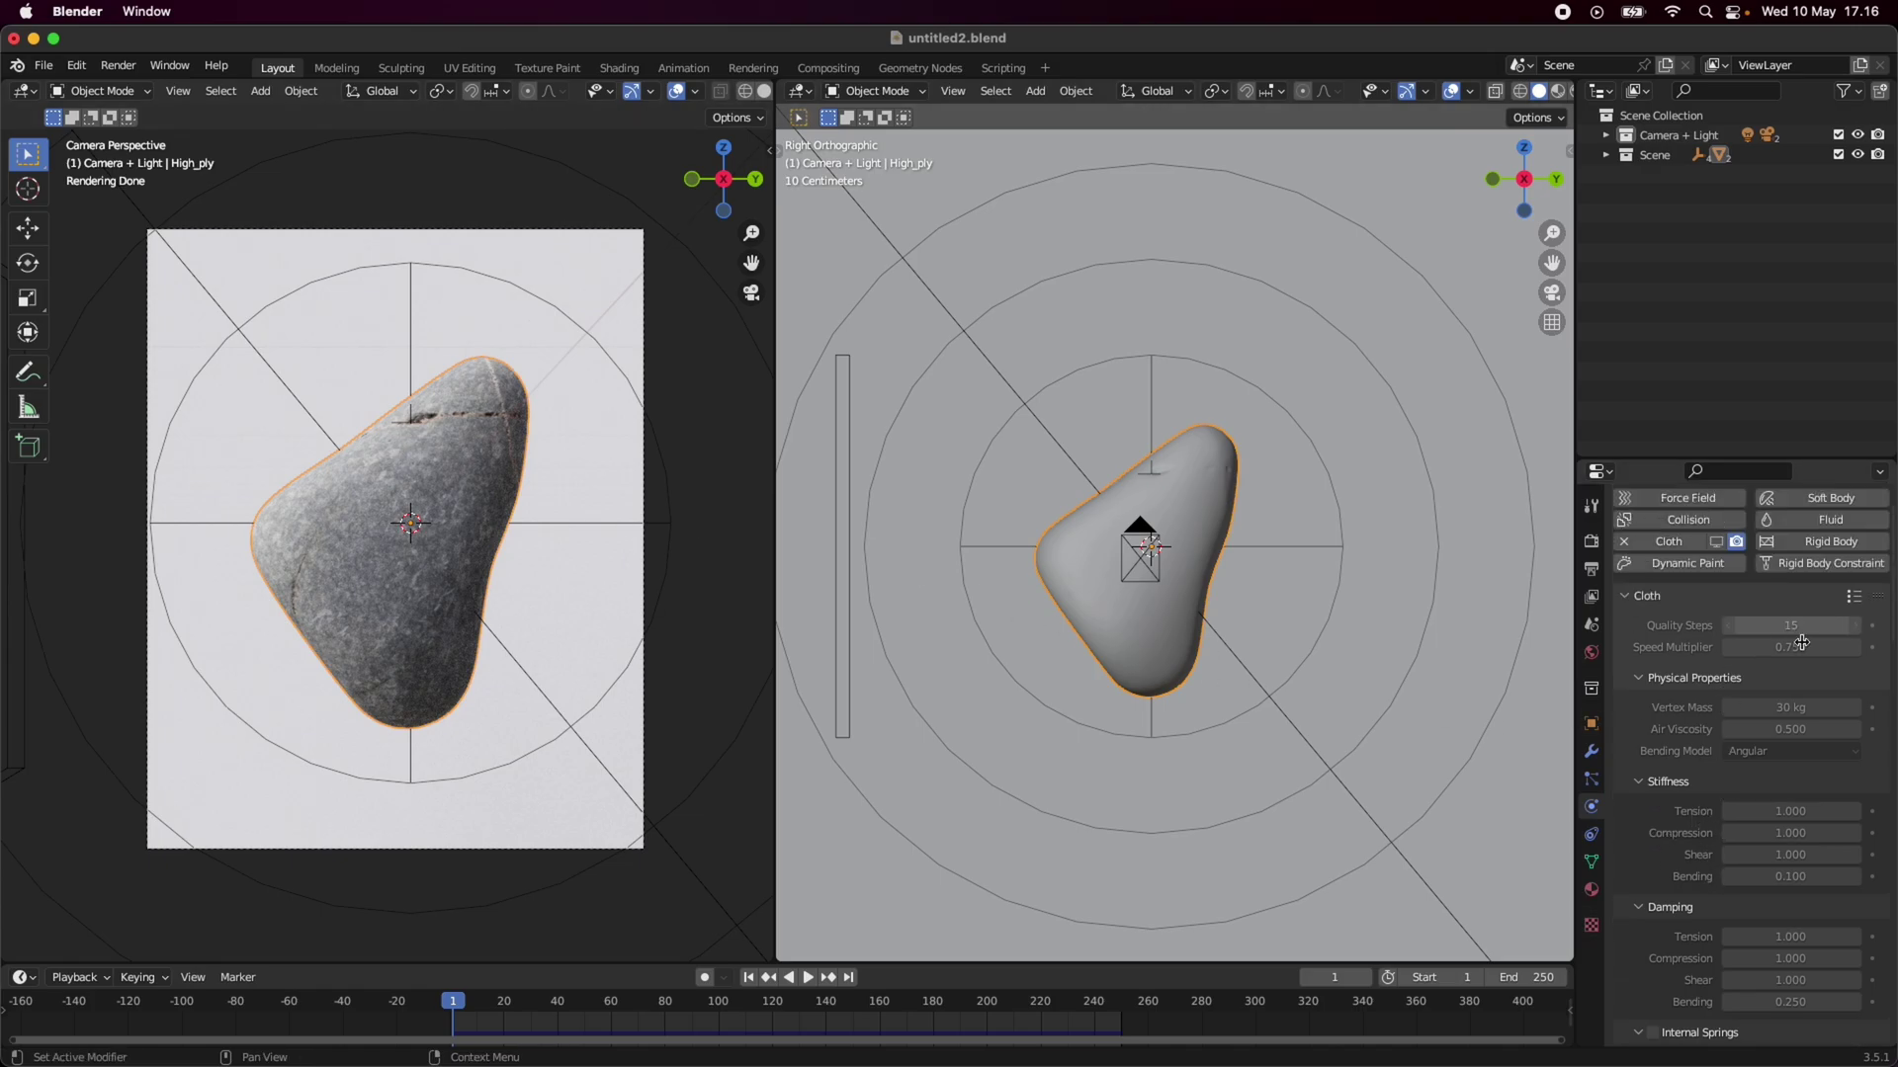
scroll(1777, 700, "down", 2)
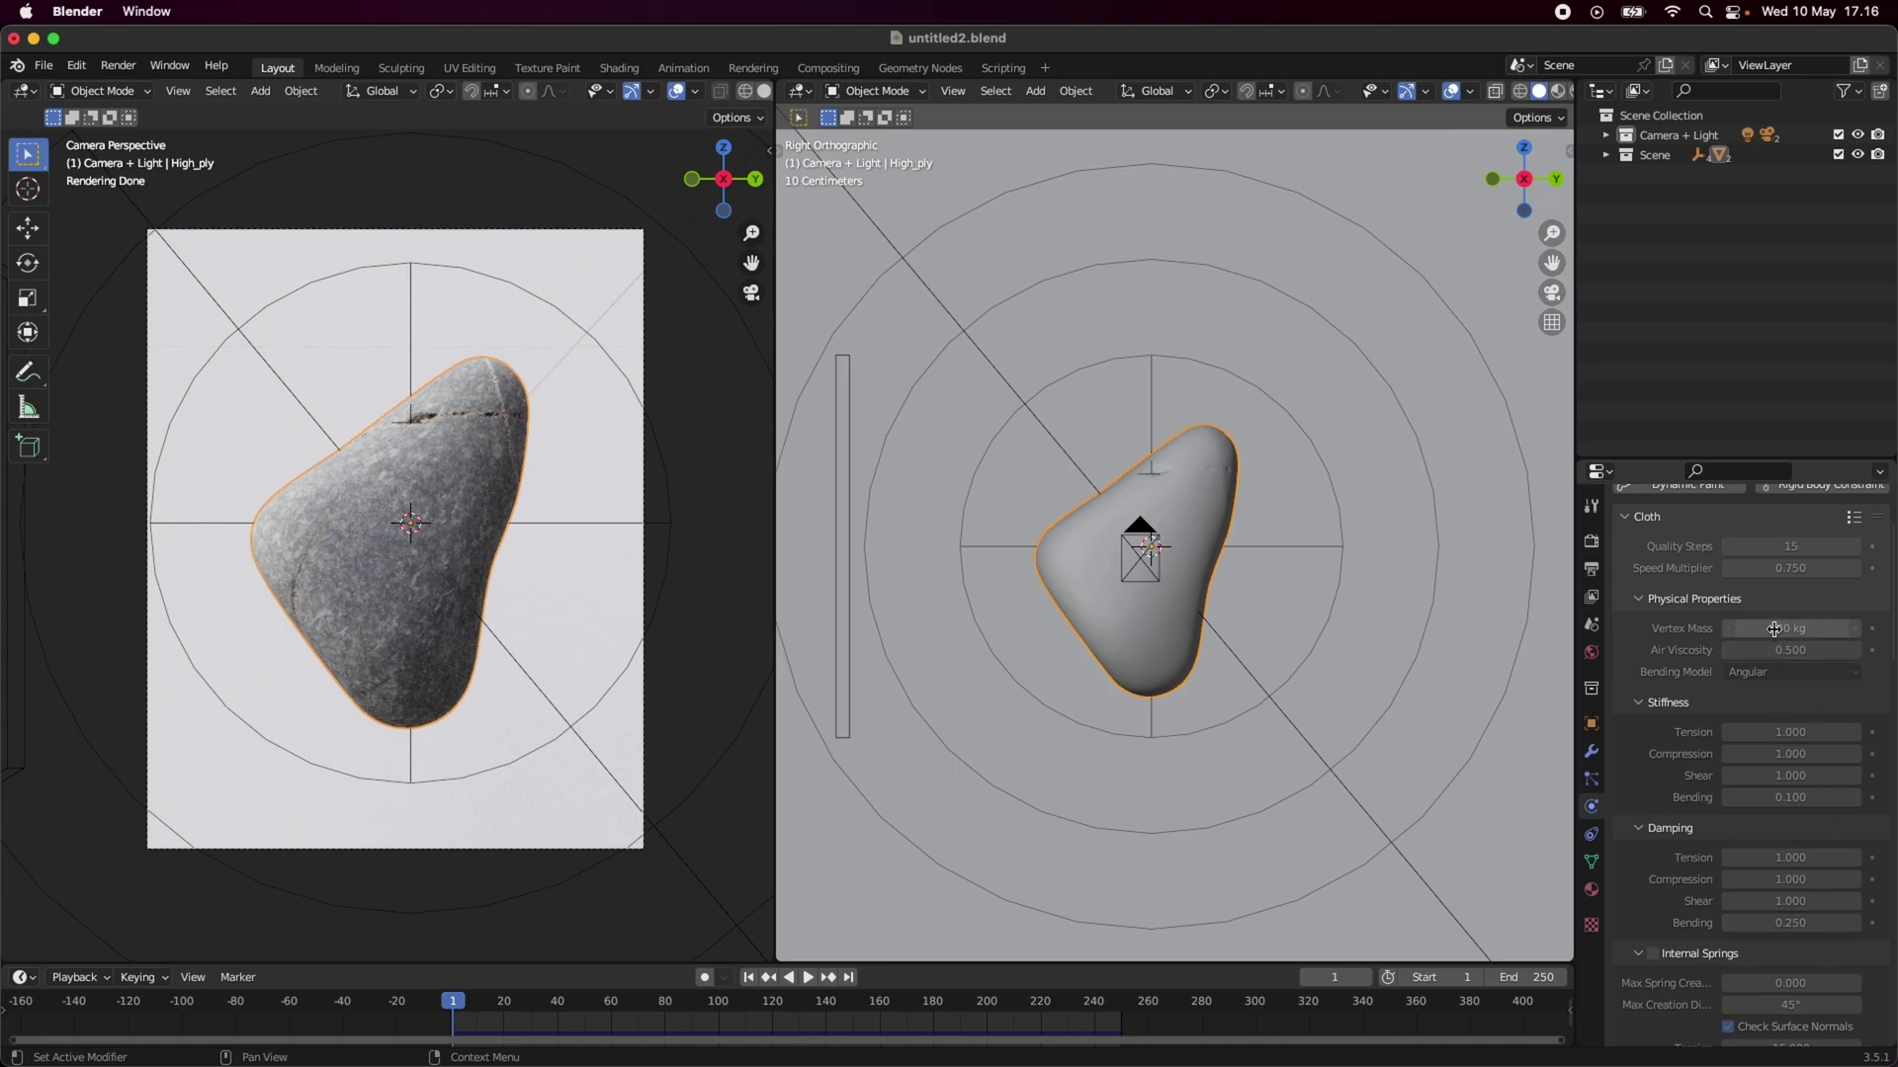
scroll(1776, 698, "up", 2)
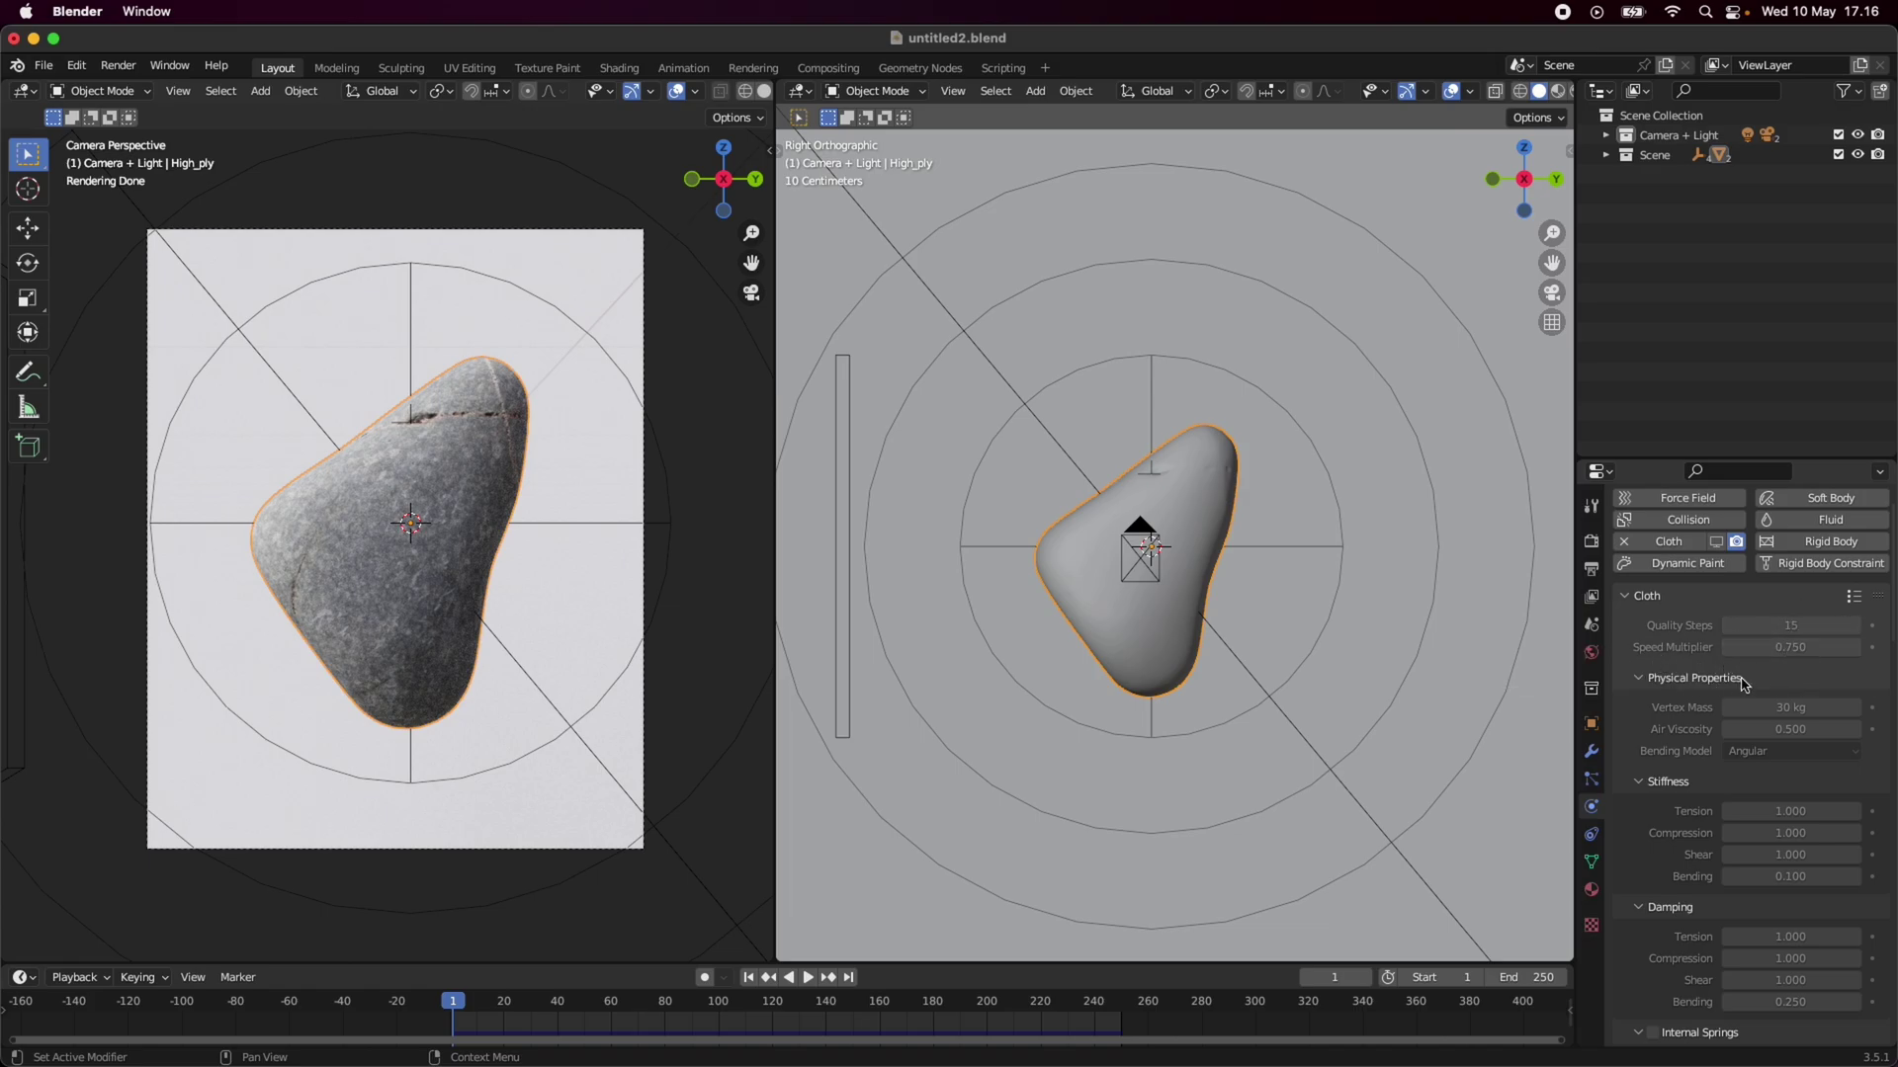
scroll(1796, 783, "down", 3)
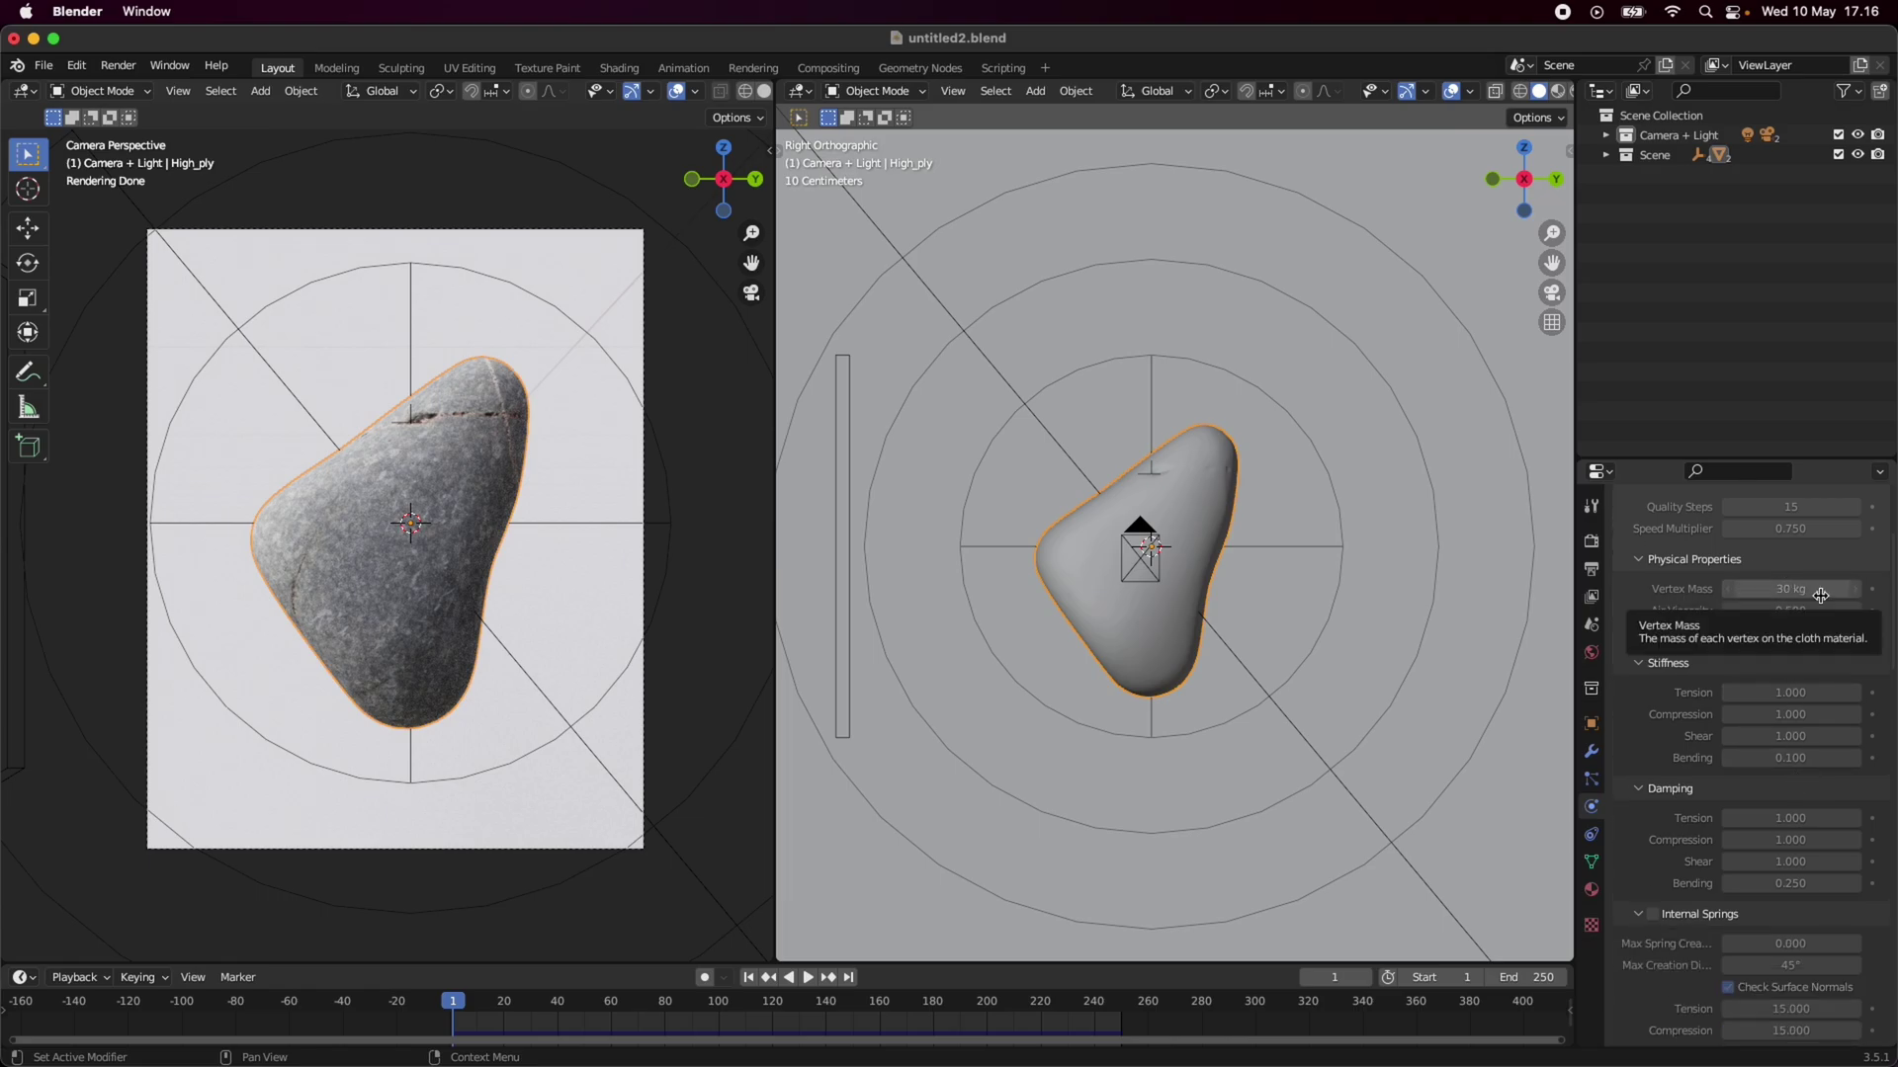
scroll(1814, 608, "down", 2)
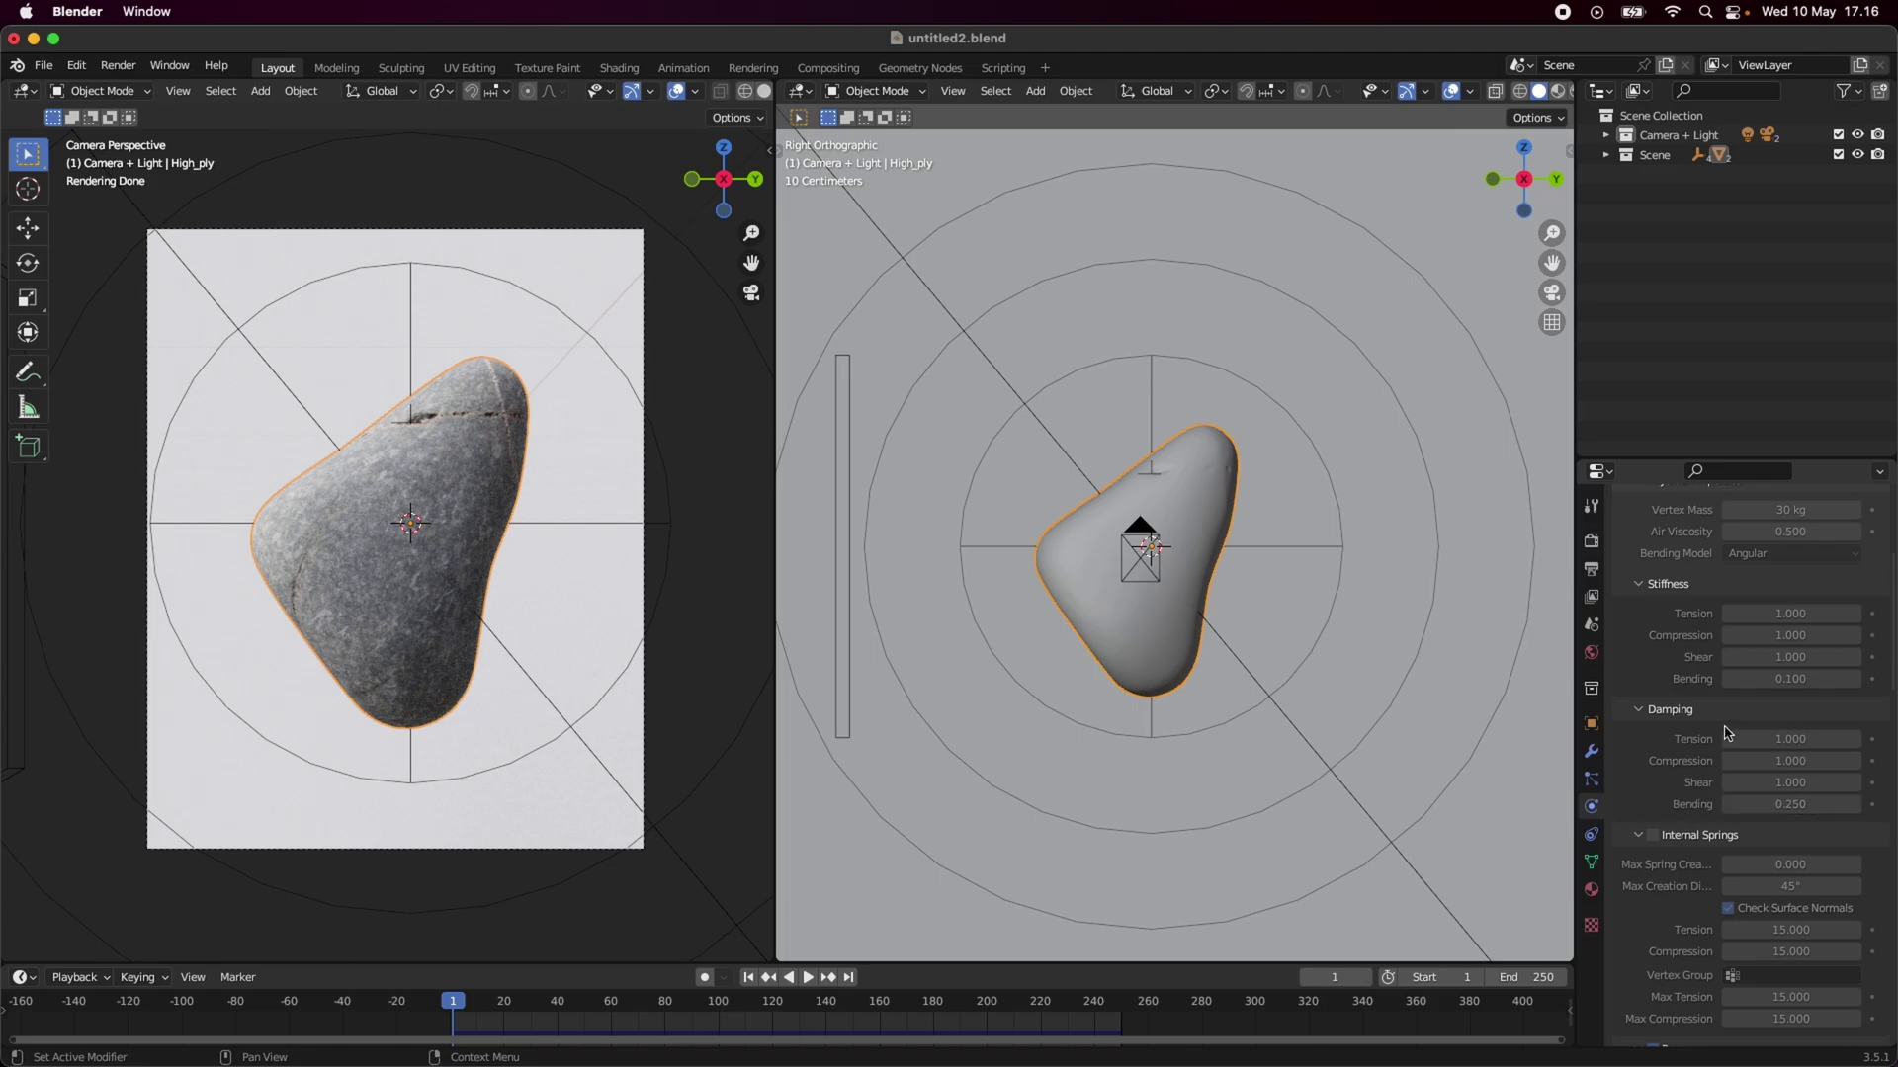
scroll(1728, 733, "down", 5)
scroll(1727, 737, "down", 3)
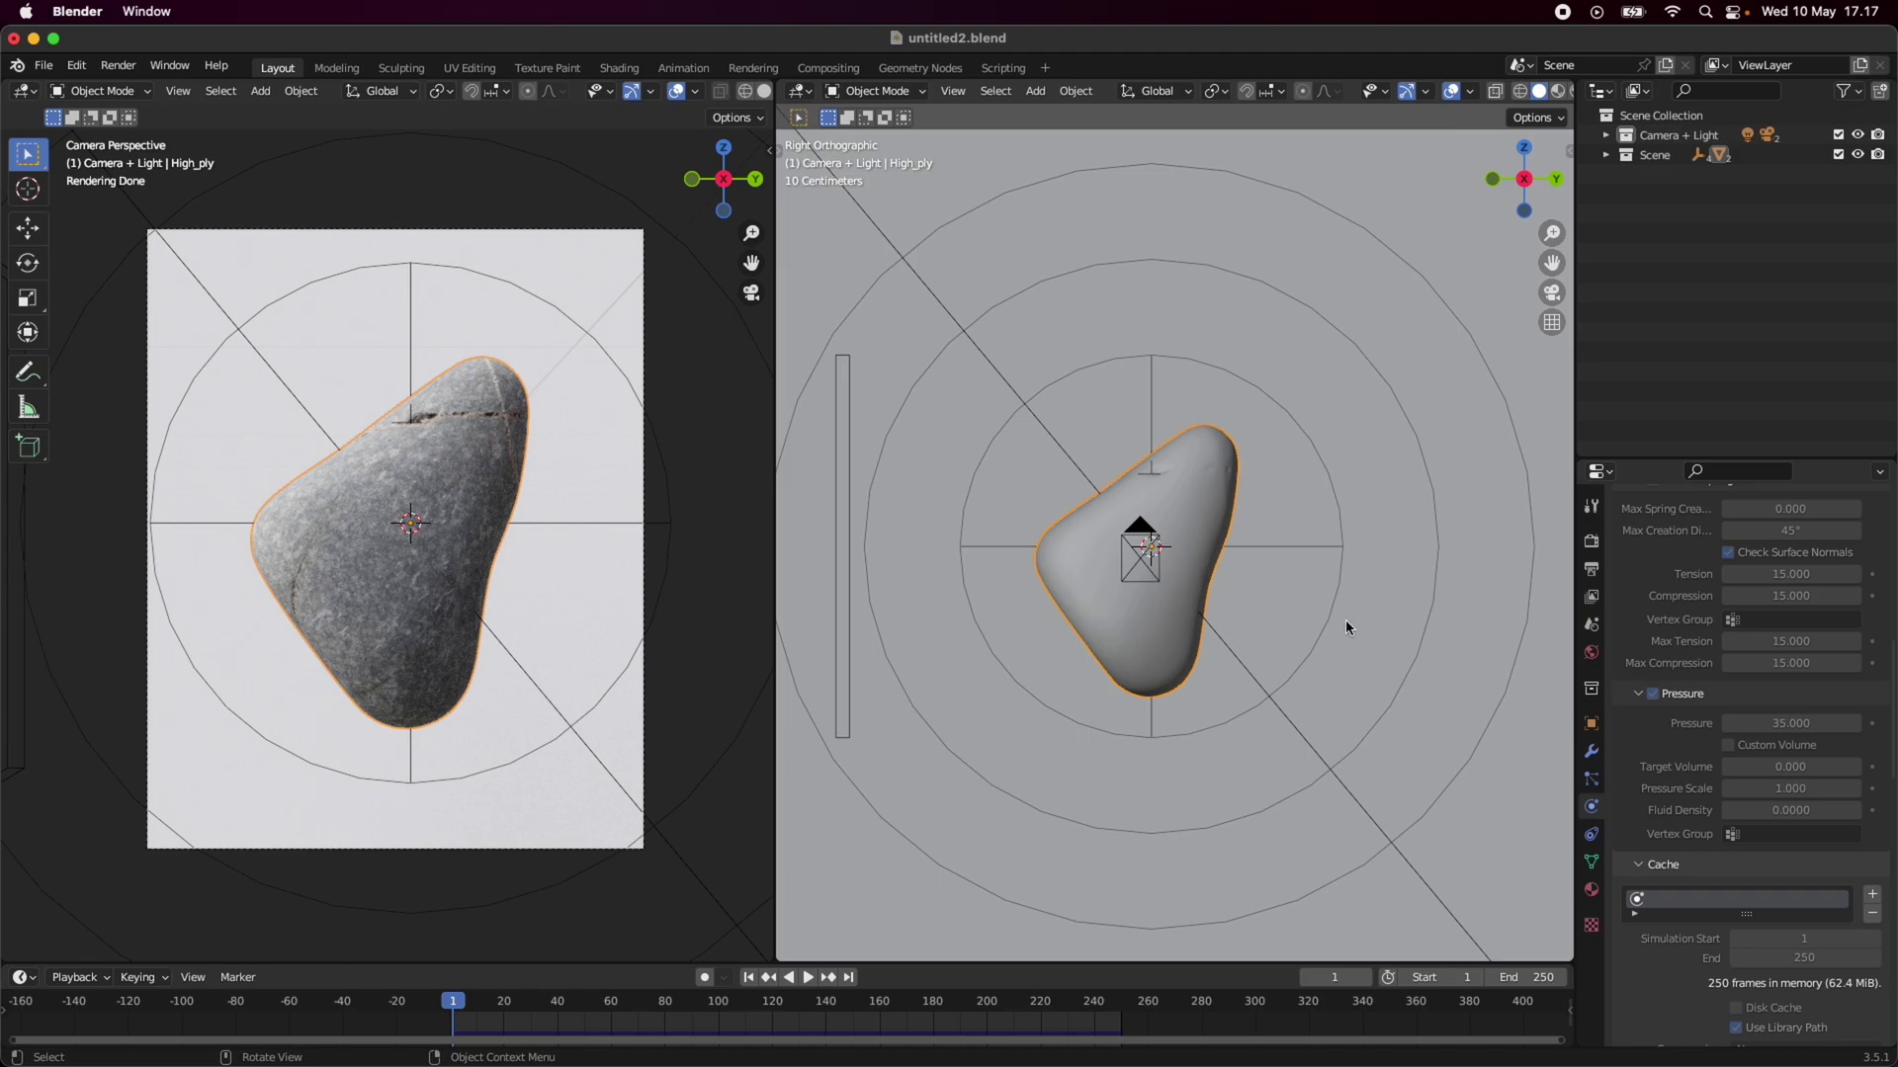
scroll(1793, 773, "down", 7)
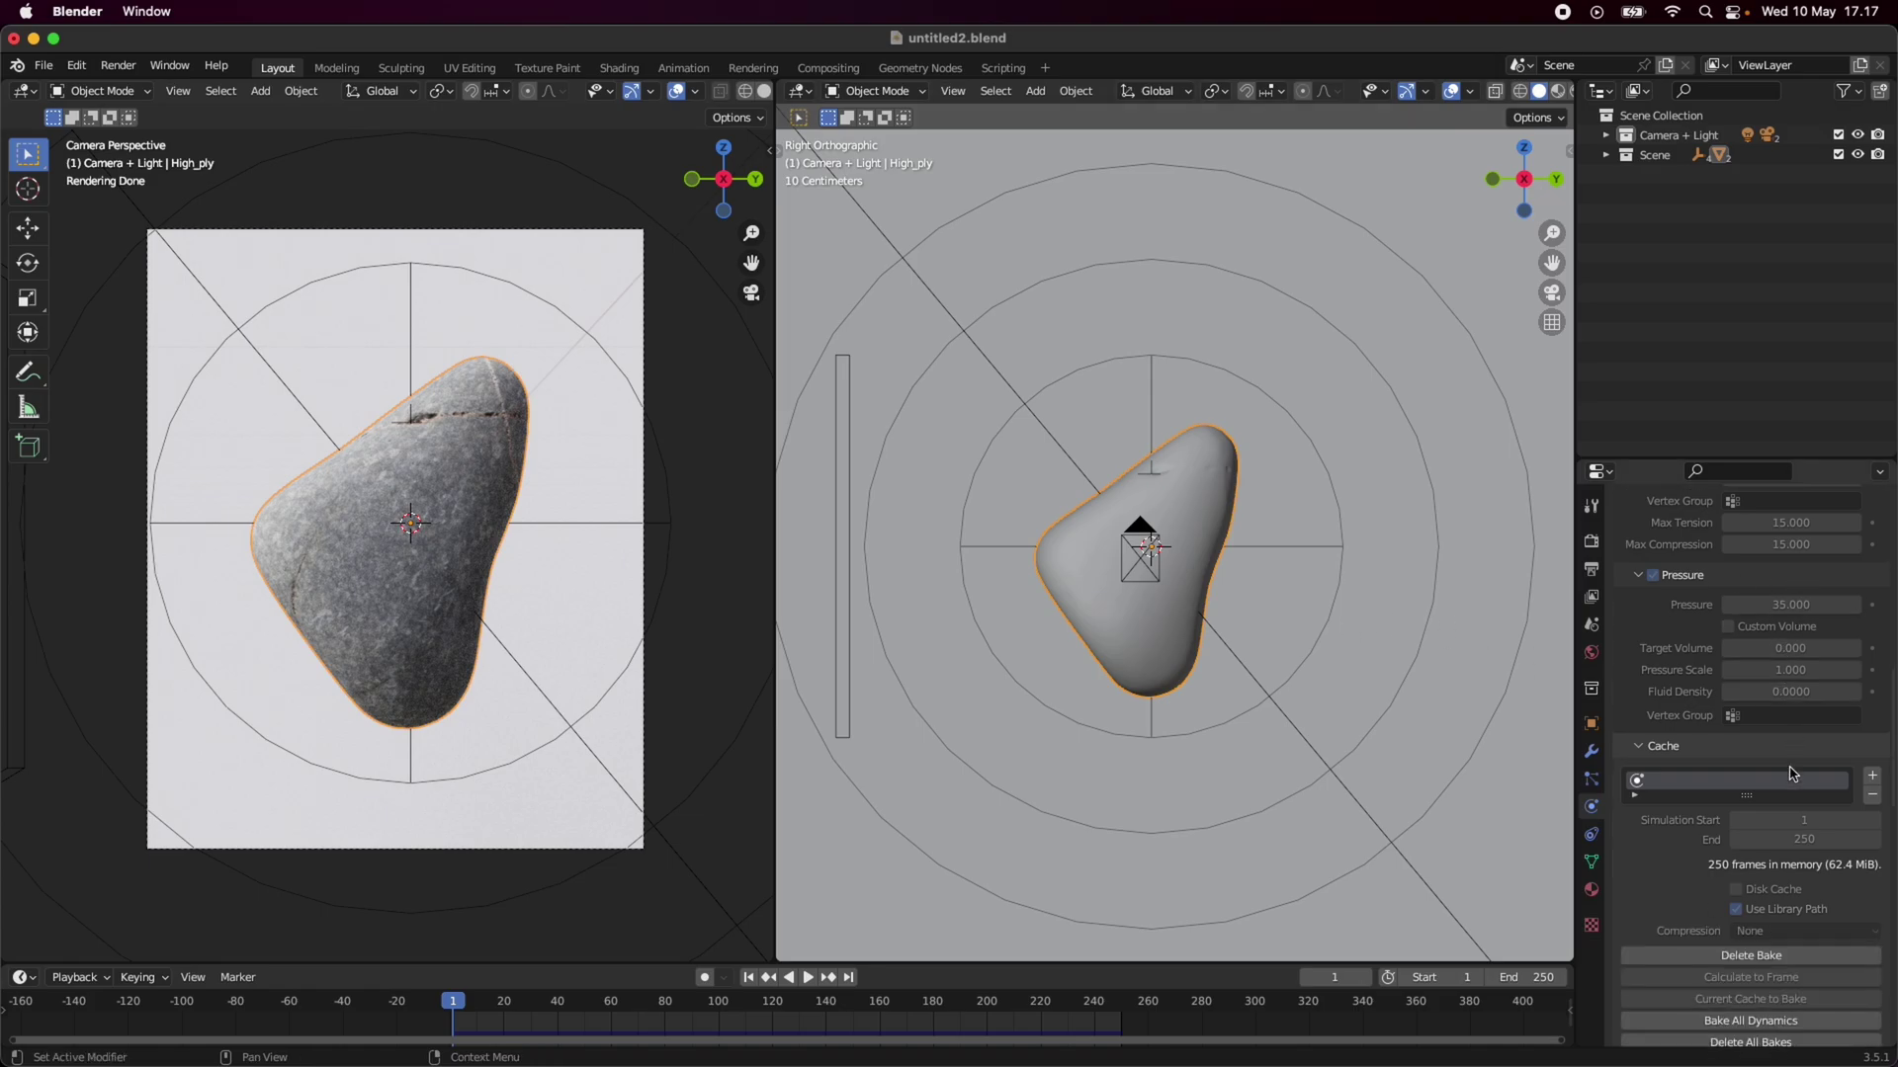
scroll(1792, 773, "down", 8)
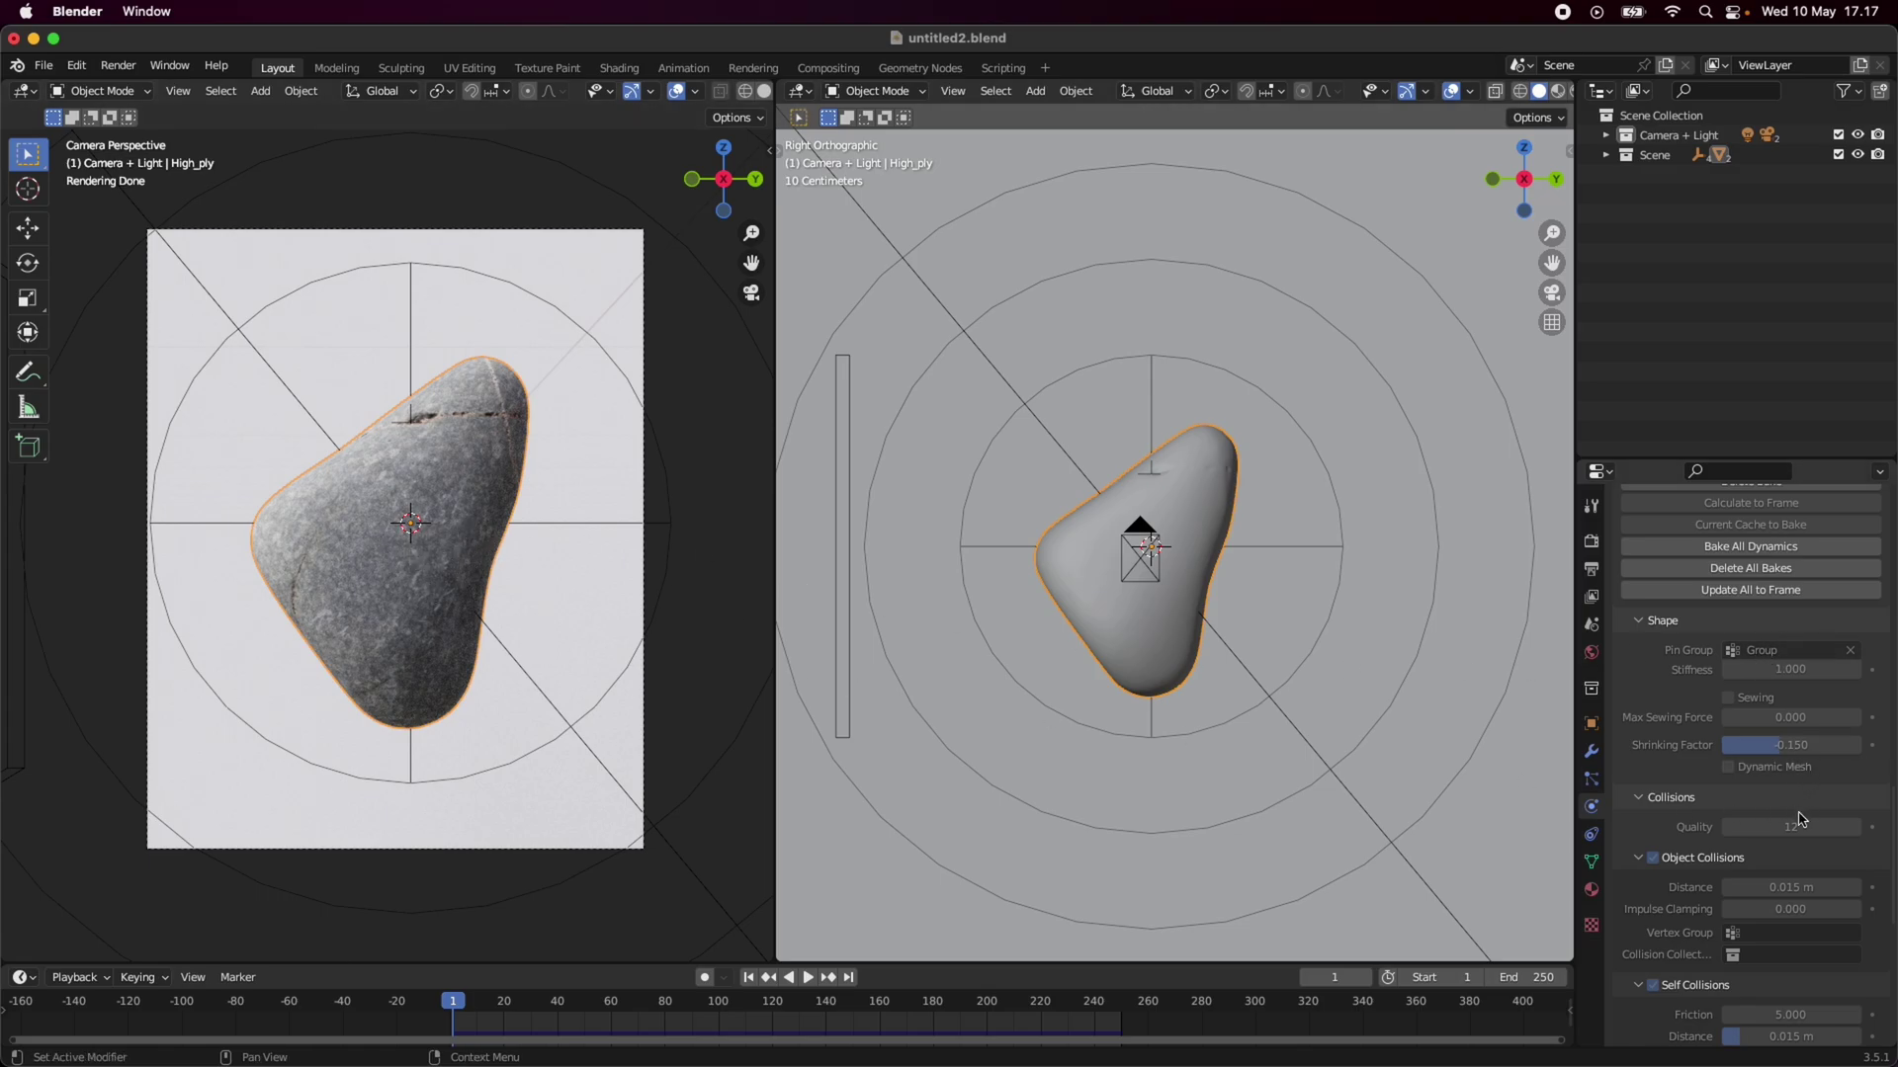
scroll(1791, 802, "down", 2)
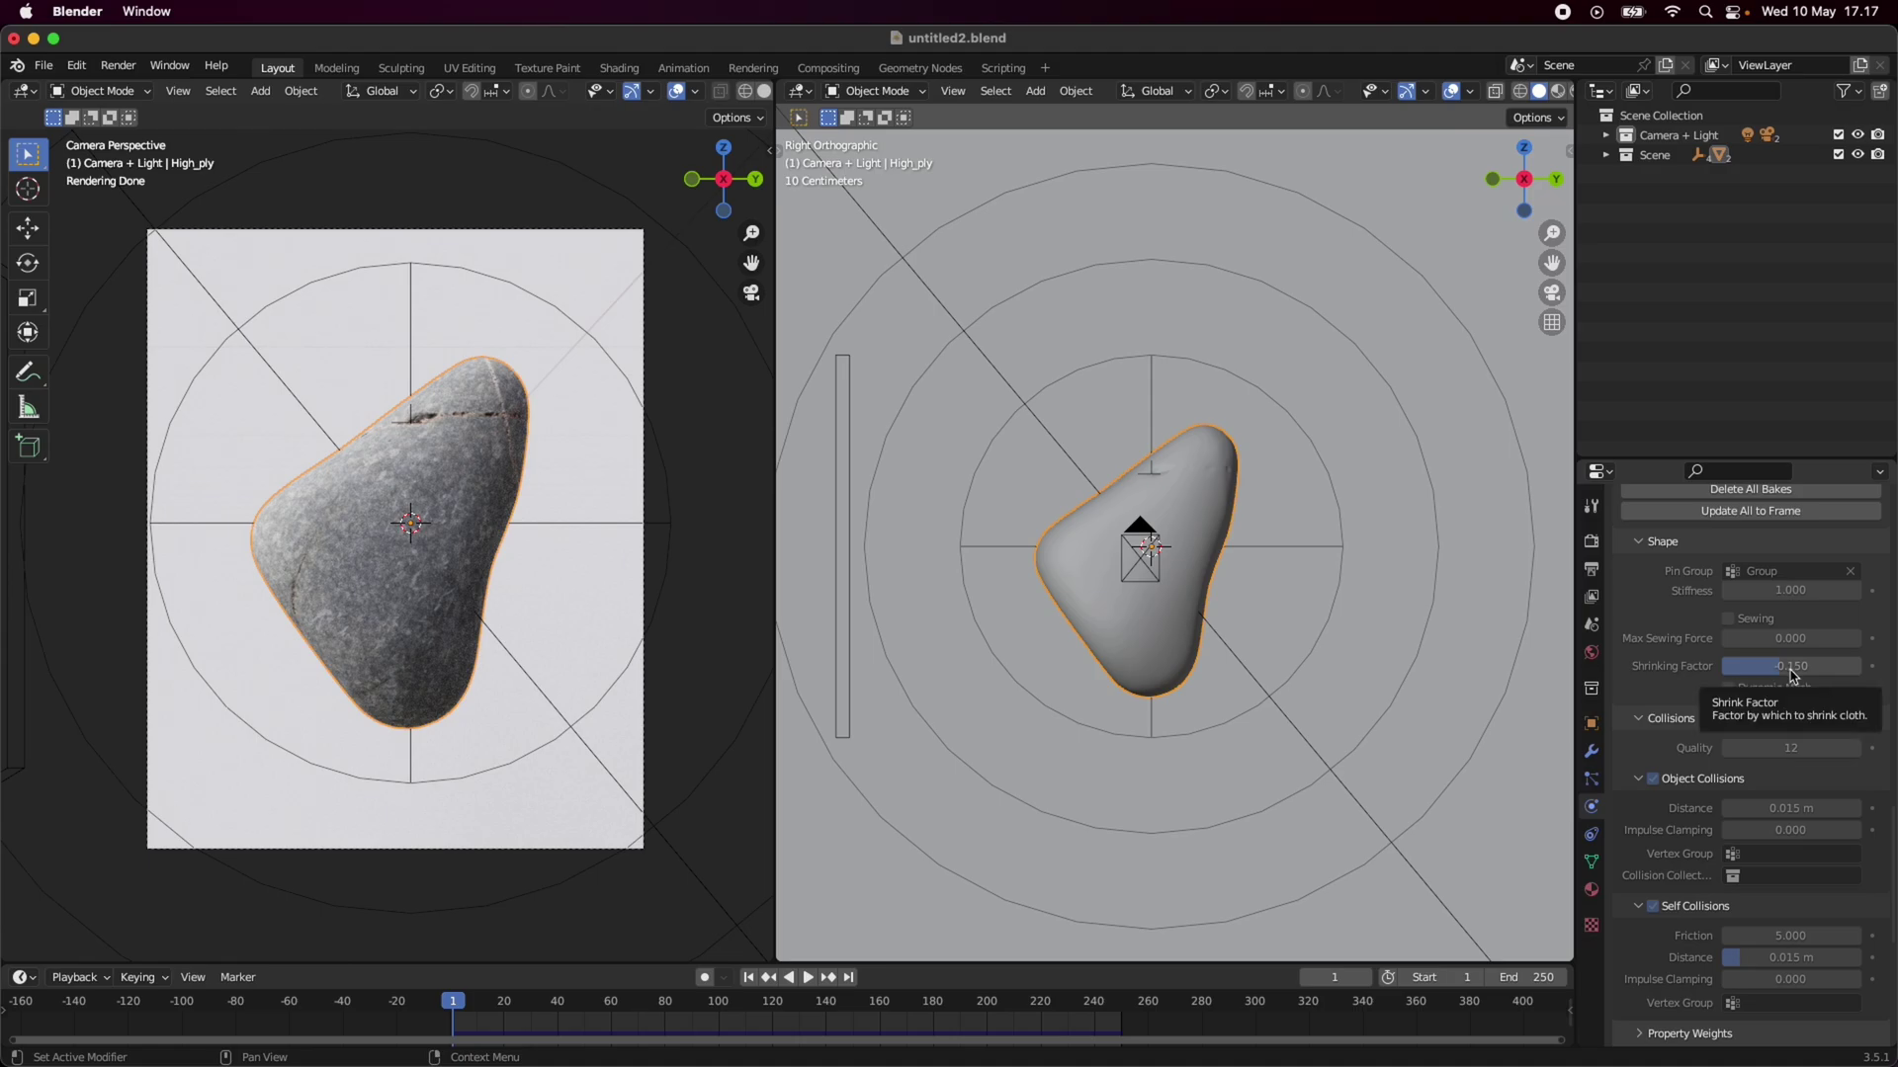
scroll(1804, 791, "down", 3)
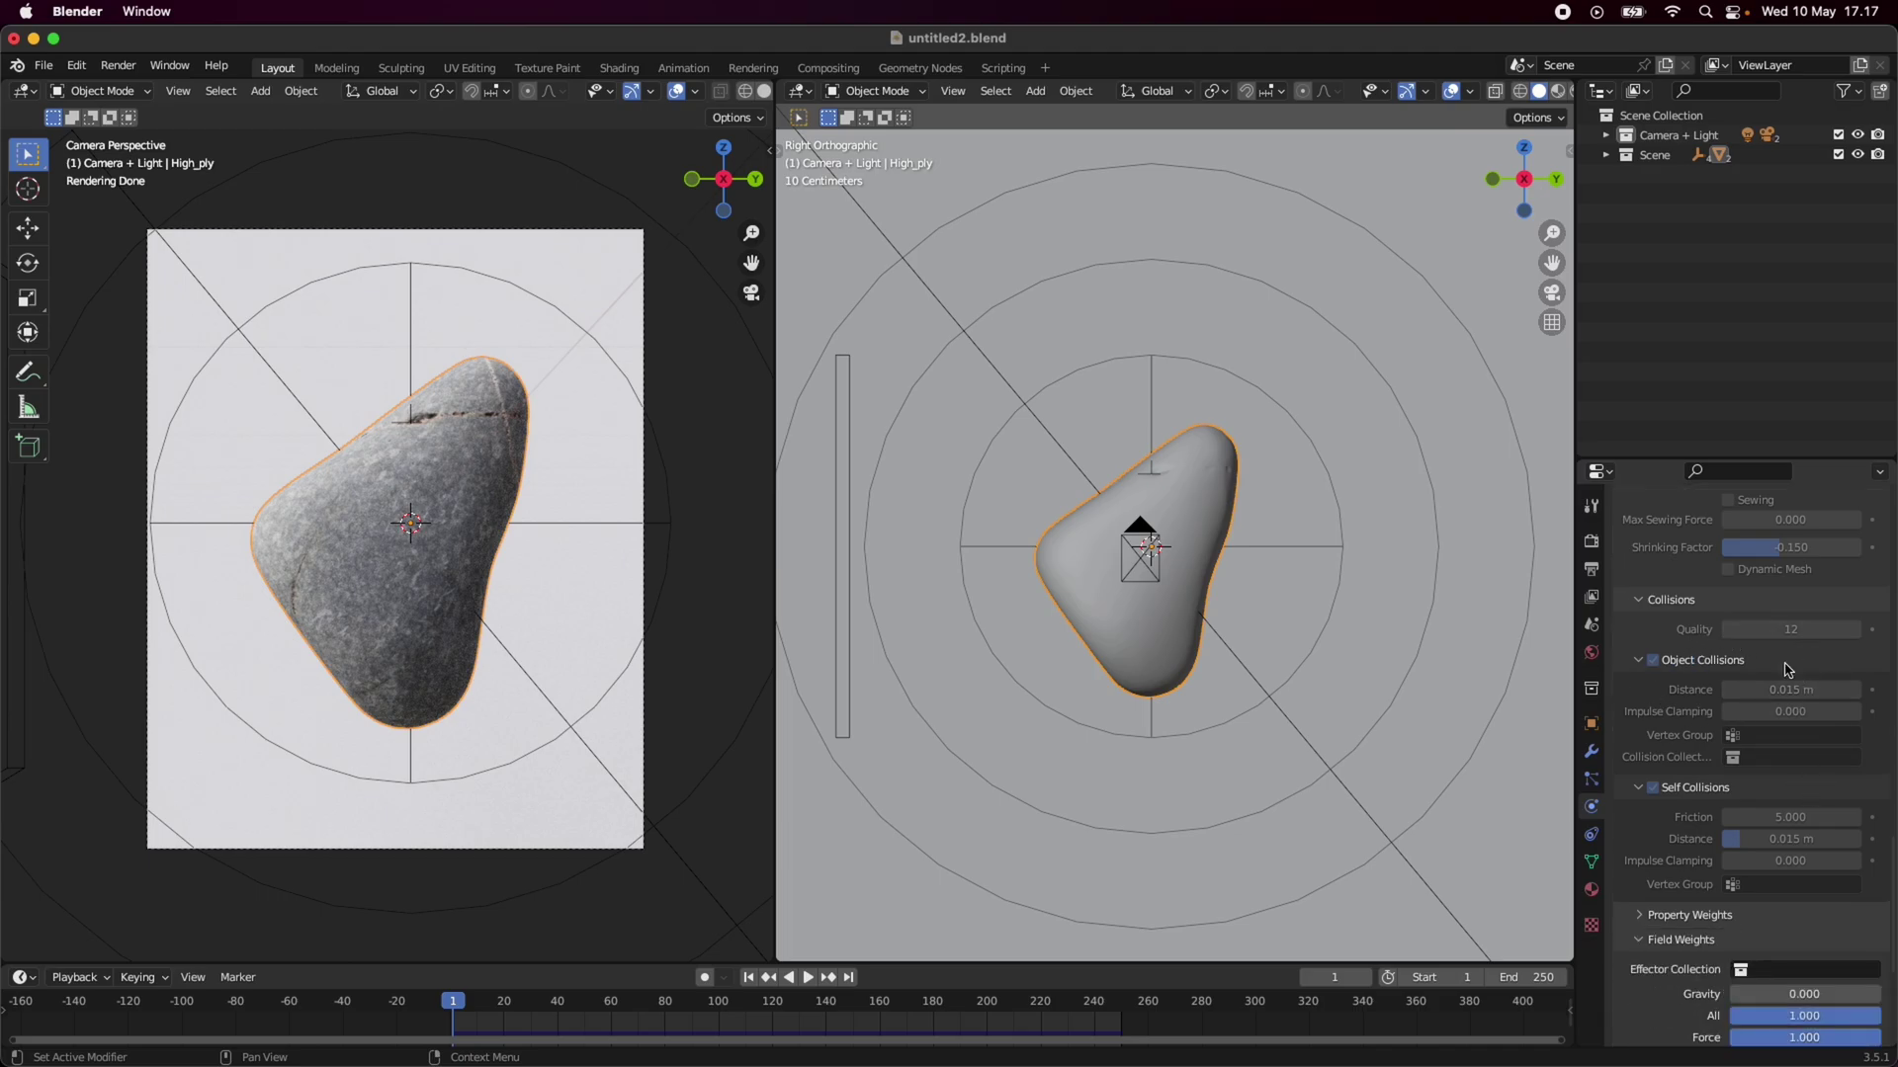
scroll(1796, 774, "down", 6)
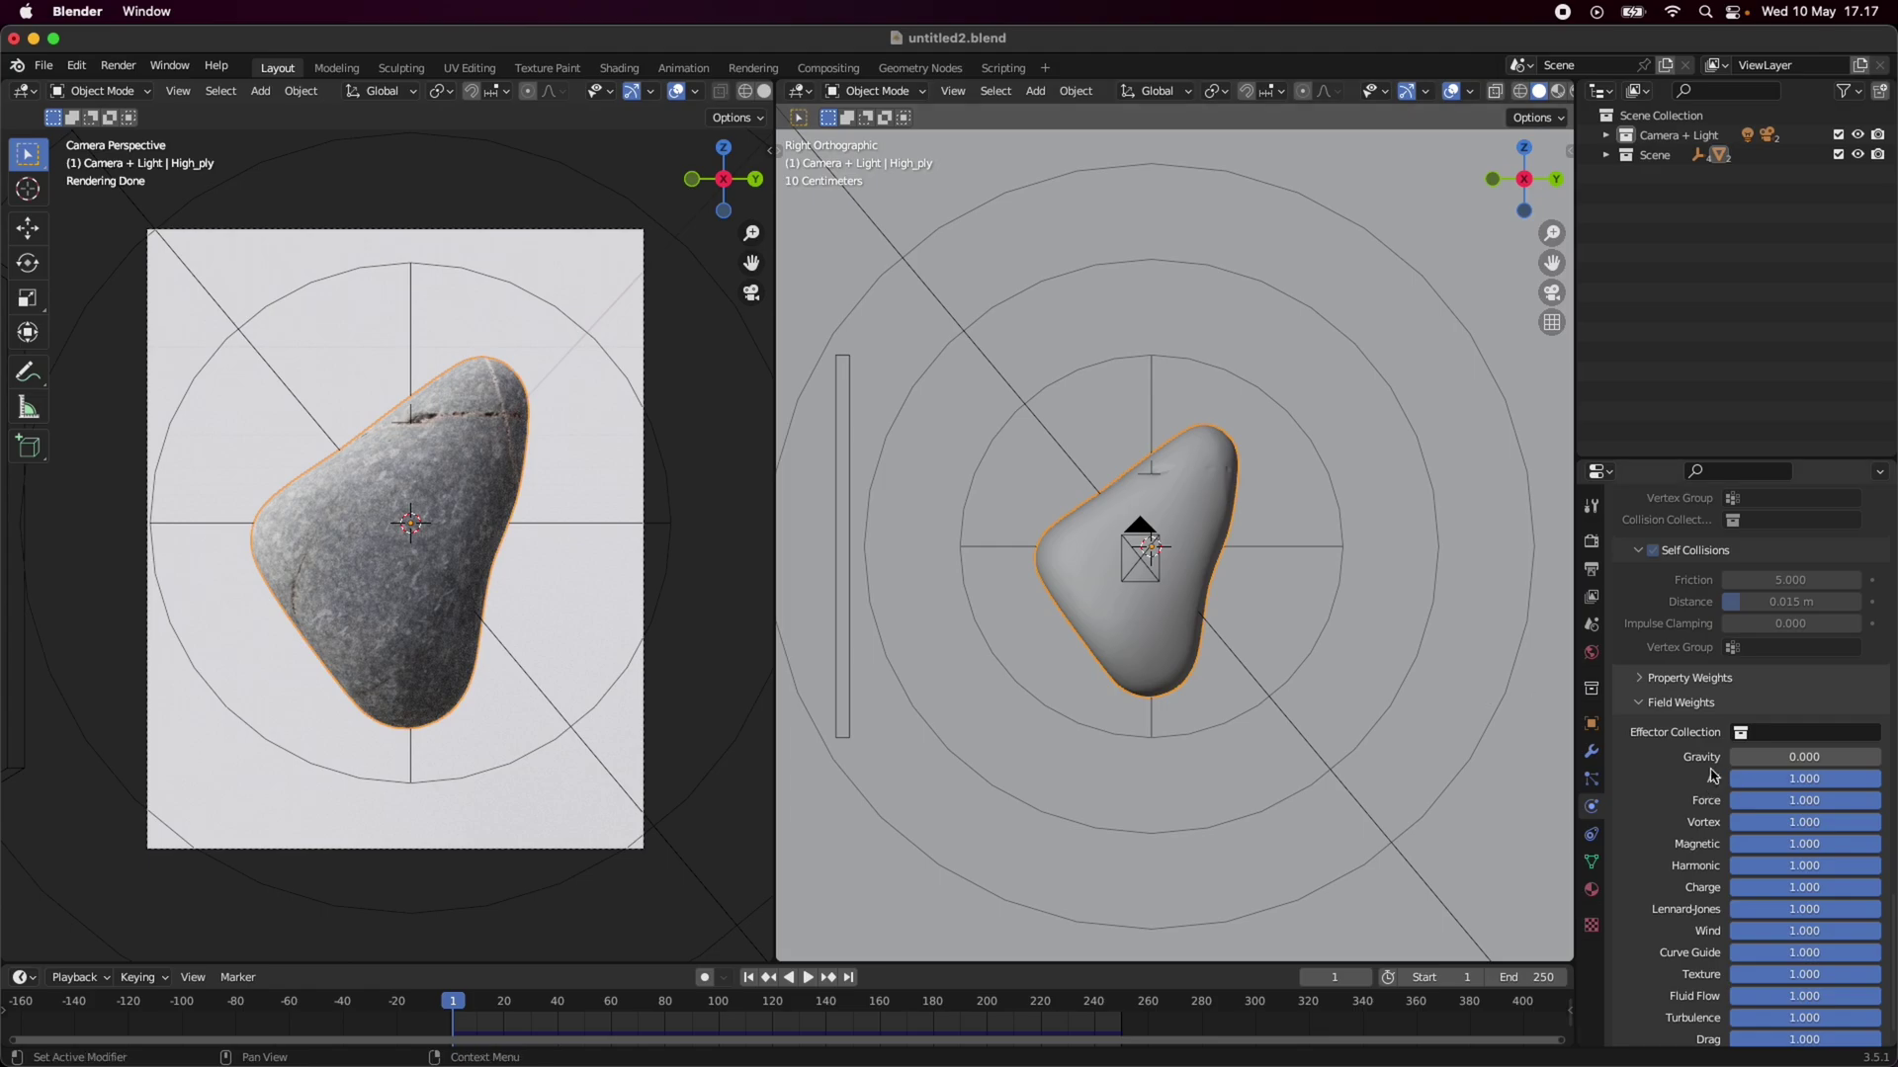
Enable Cloth in the viewport, play the simulation in Solid shading, and stop at frame 101.
left_click(1591, 753)
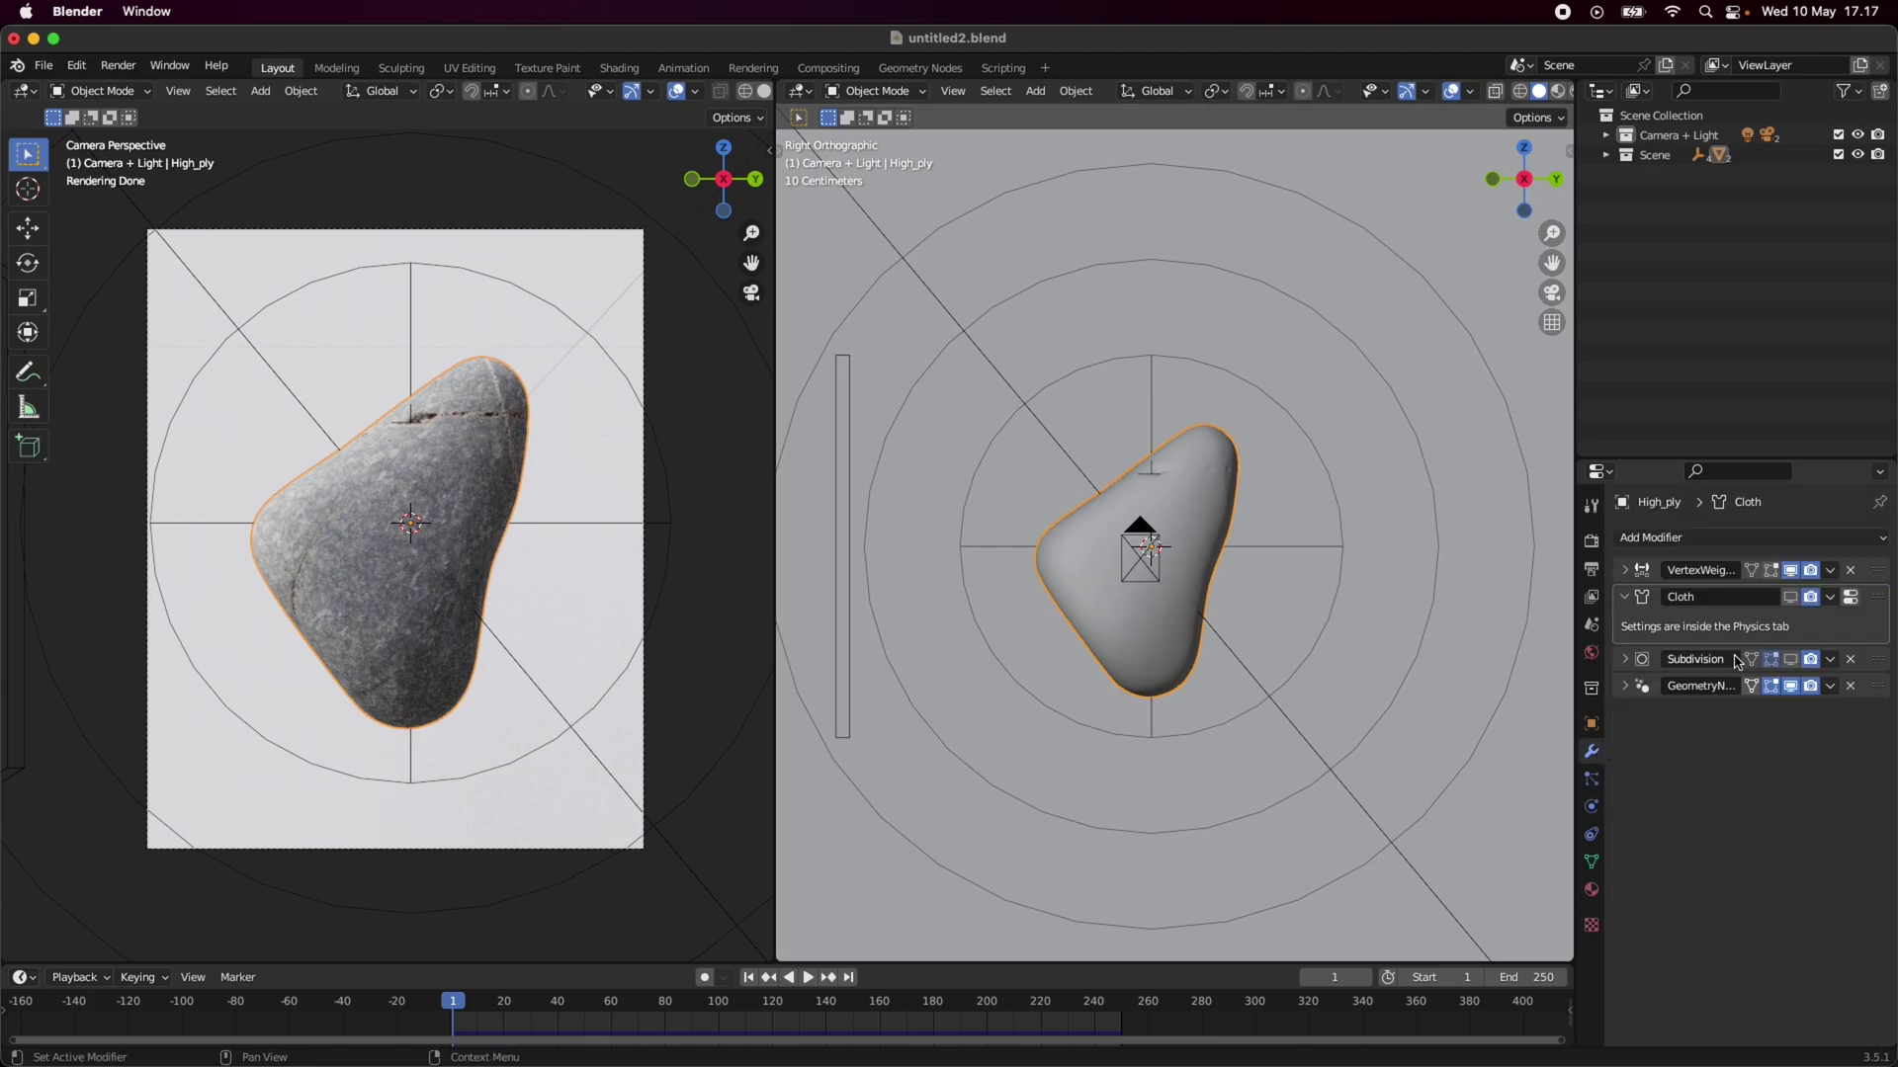
left_click(1790, 597)
left_click(765, 91)
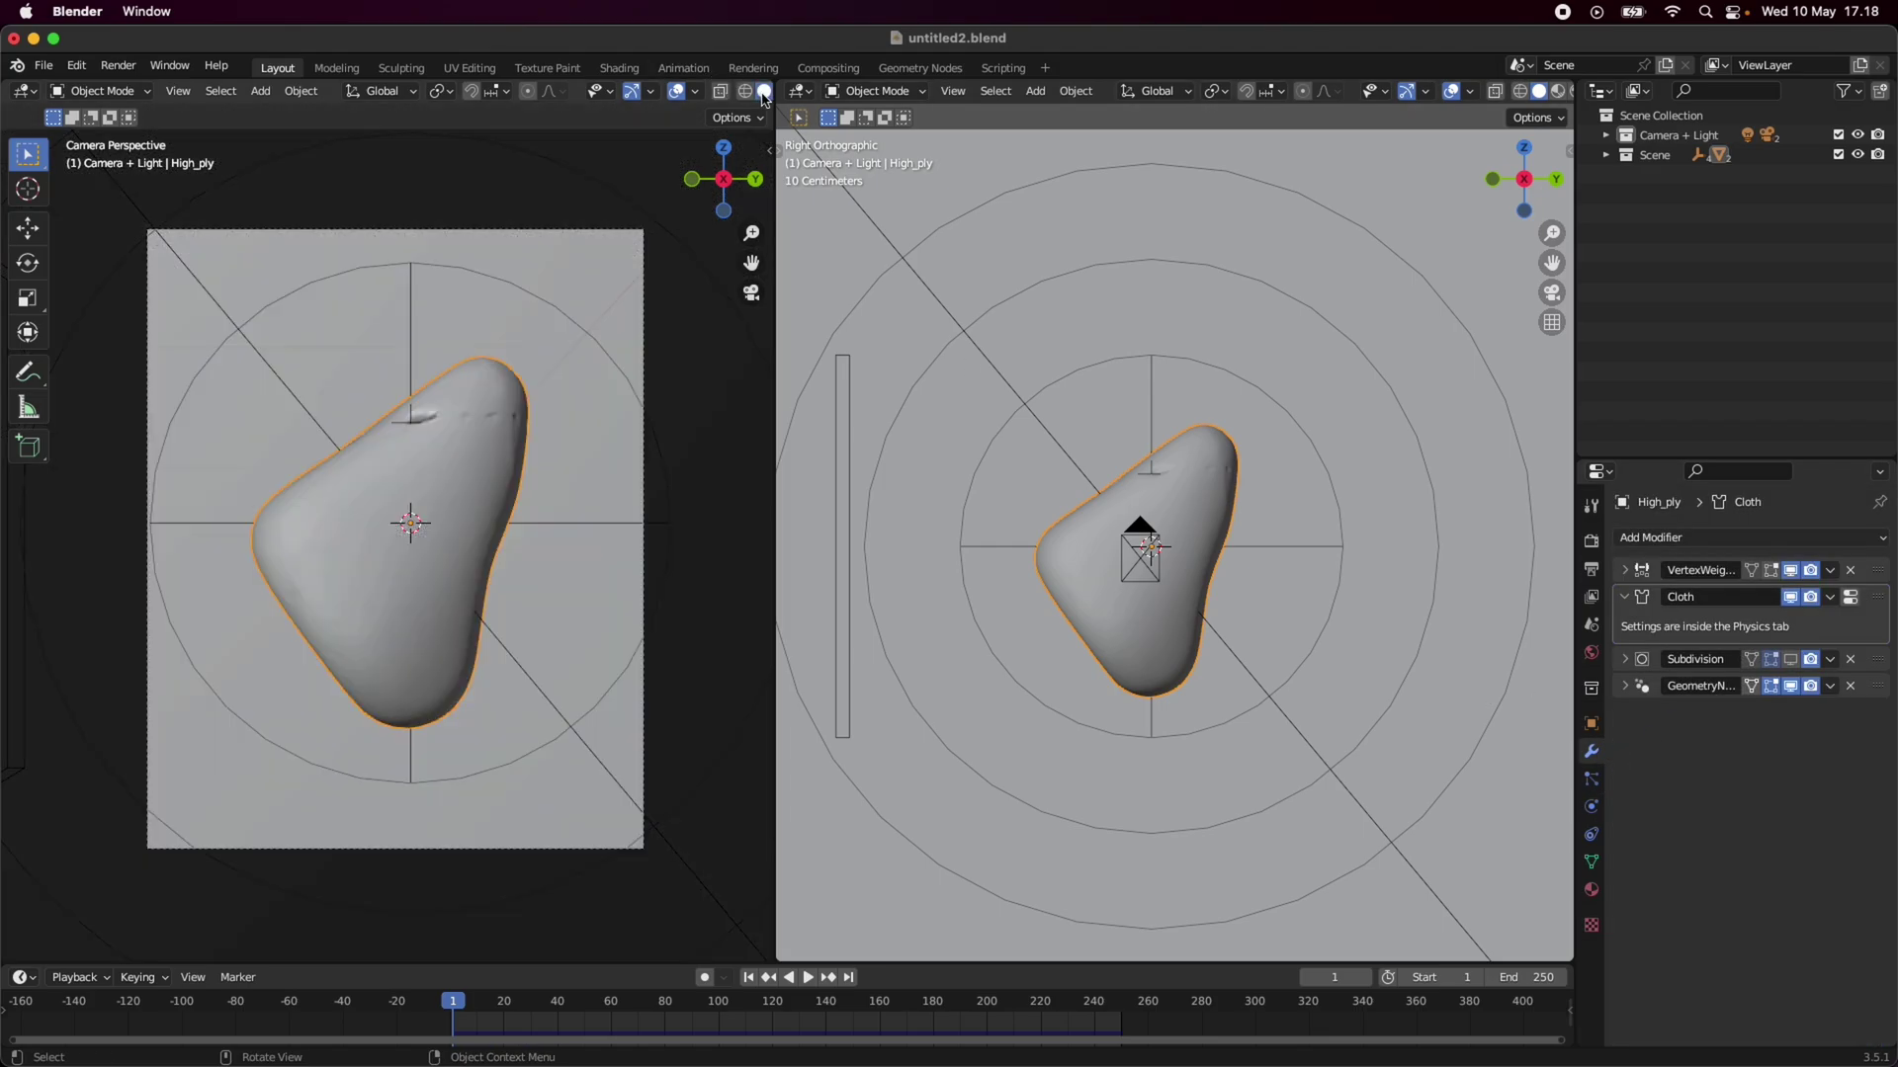
left_click(808, 977)
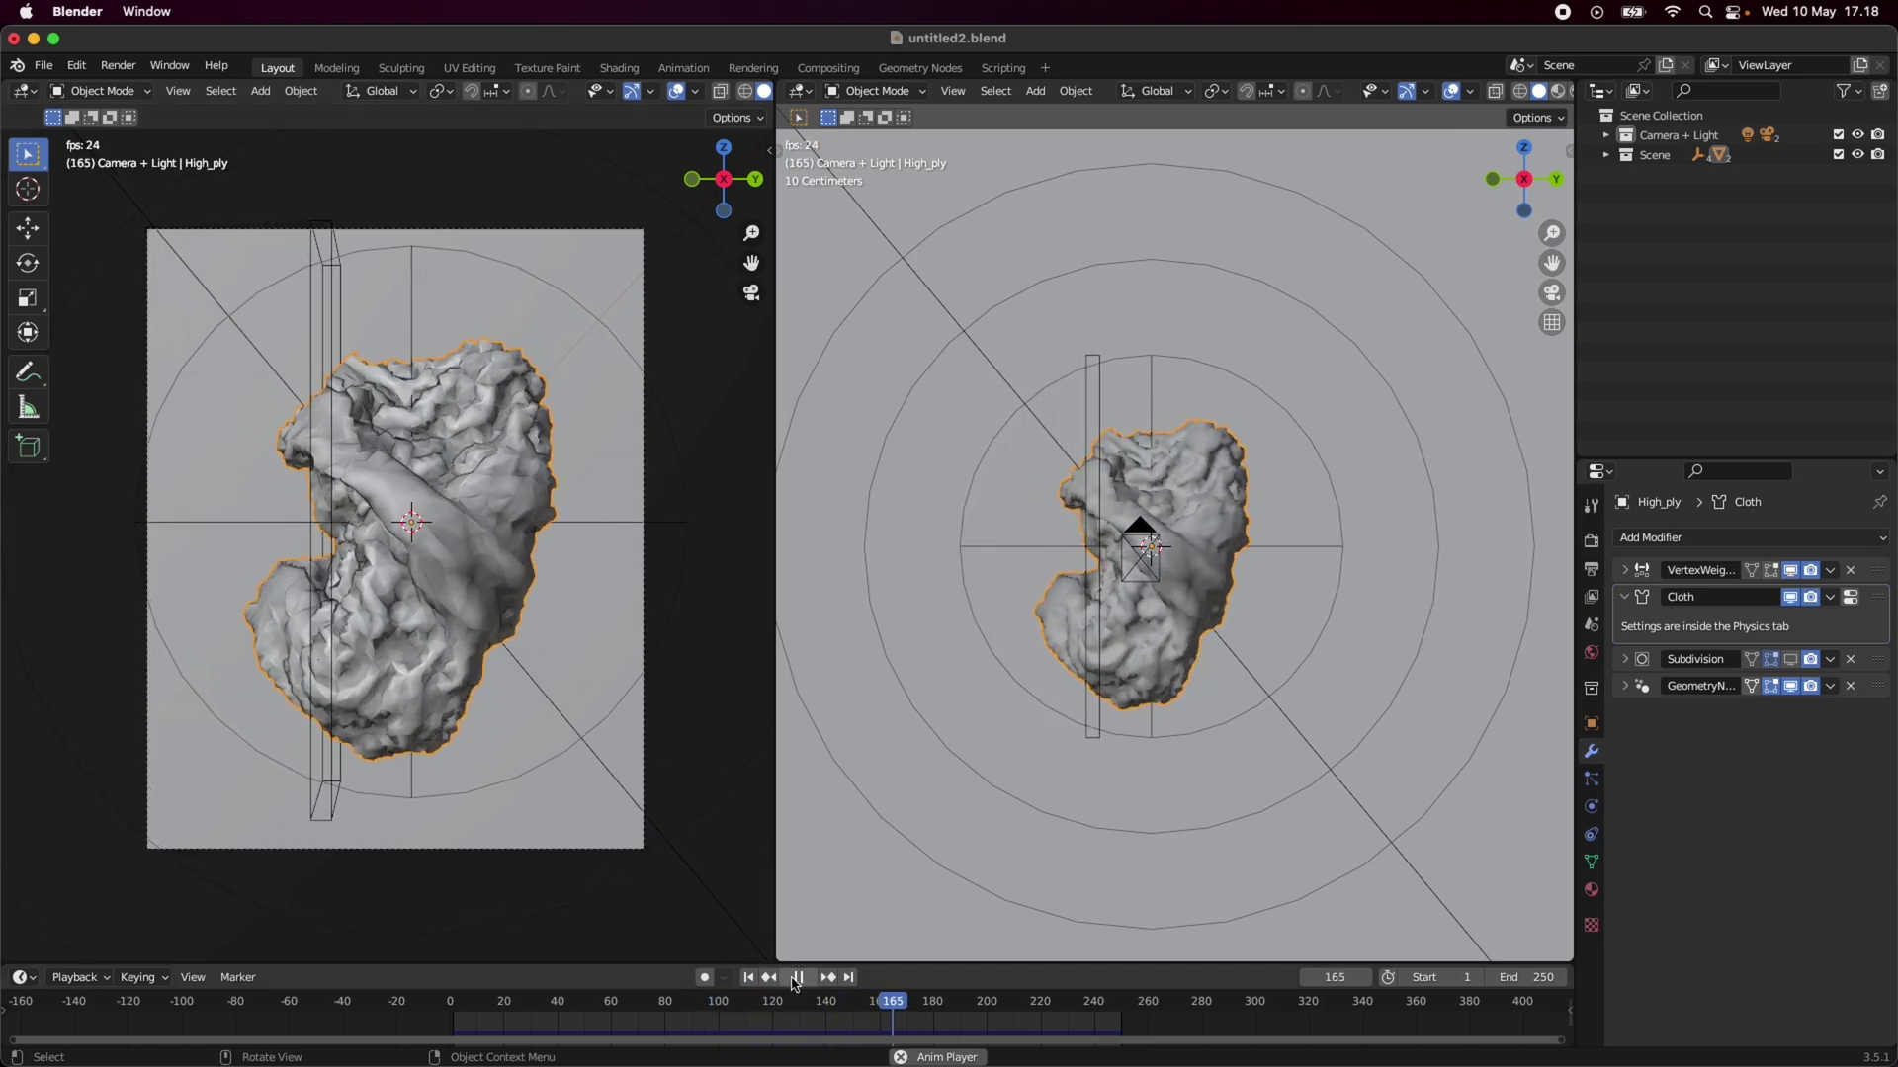
left_click(919, 1004)
left_click_drag(919, 1003, 724, 983)
scroll(301, 623, "up", 6)
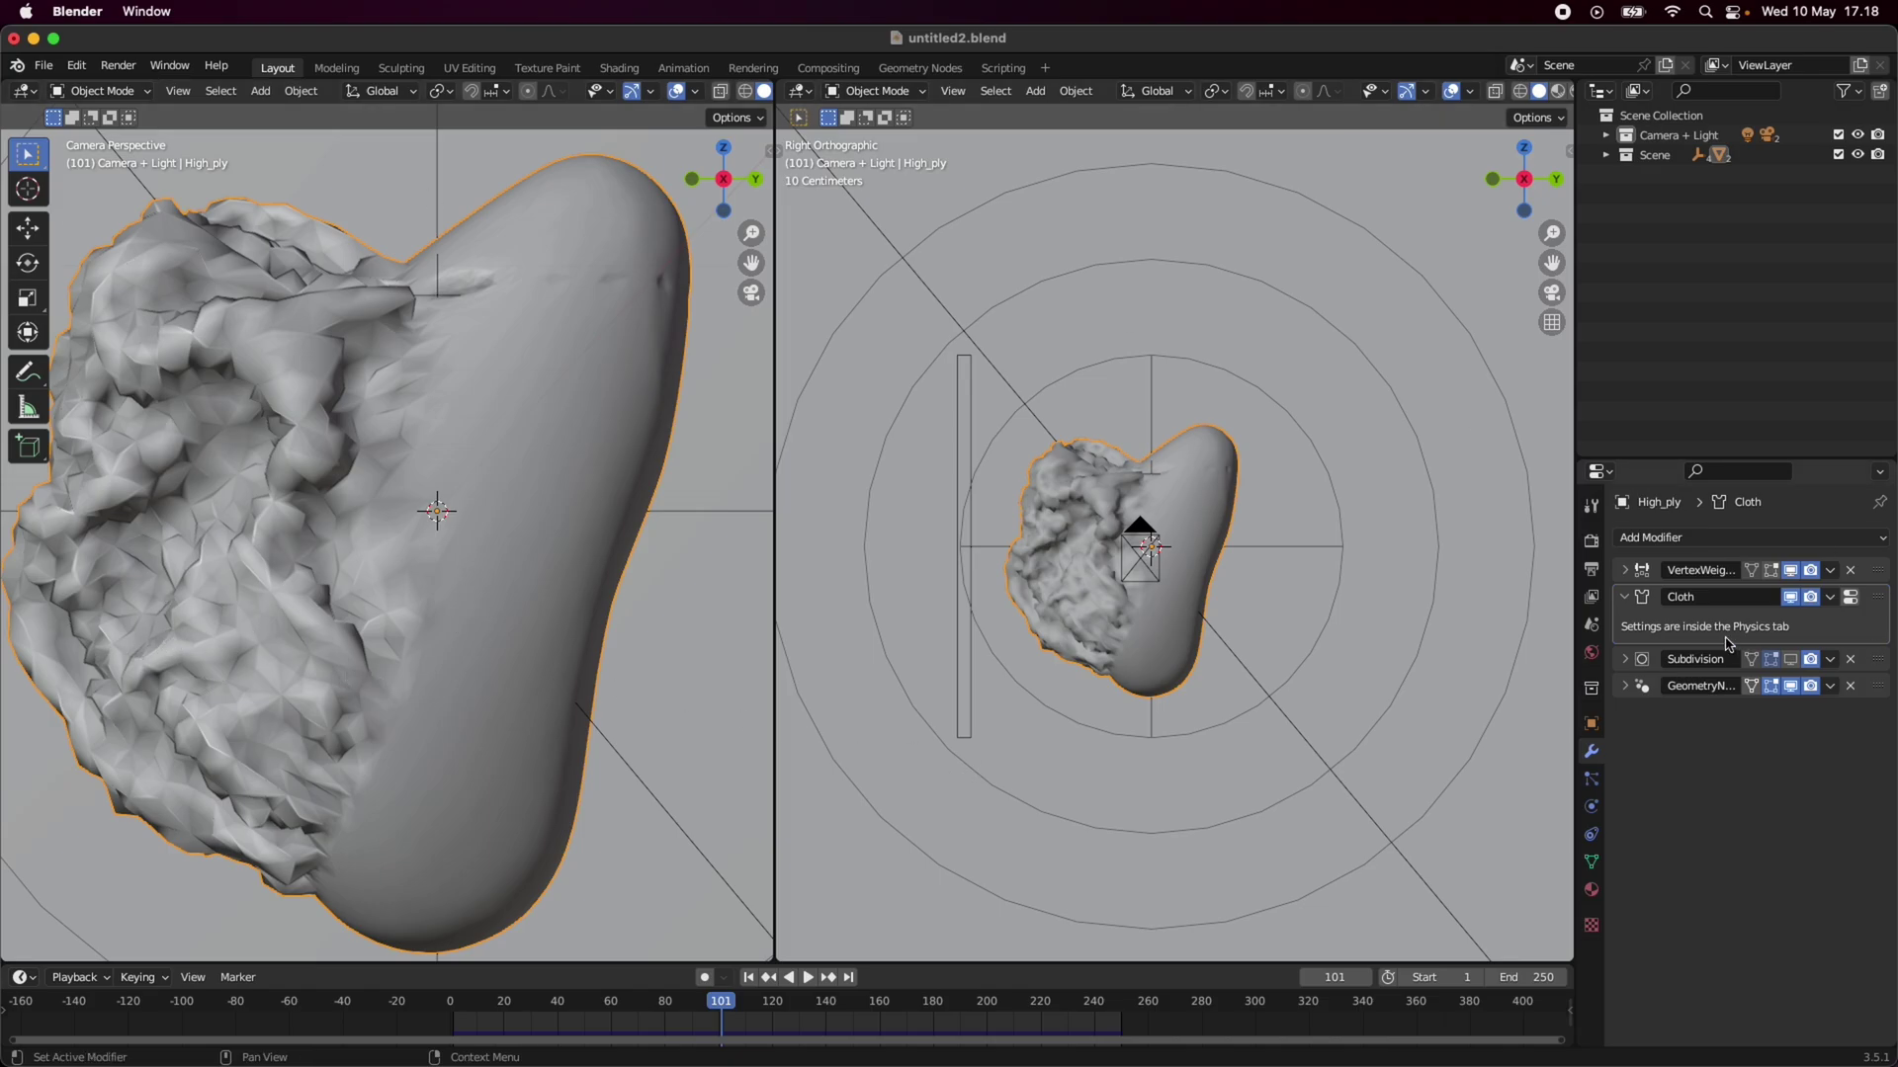
Enable the Subdivision modifier in the viewport and collapse the Cloth modifier panel.
left_click(1799, 670)
scroll(413, 597, "down", 3)
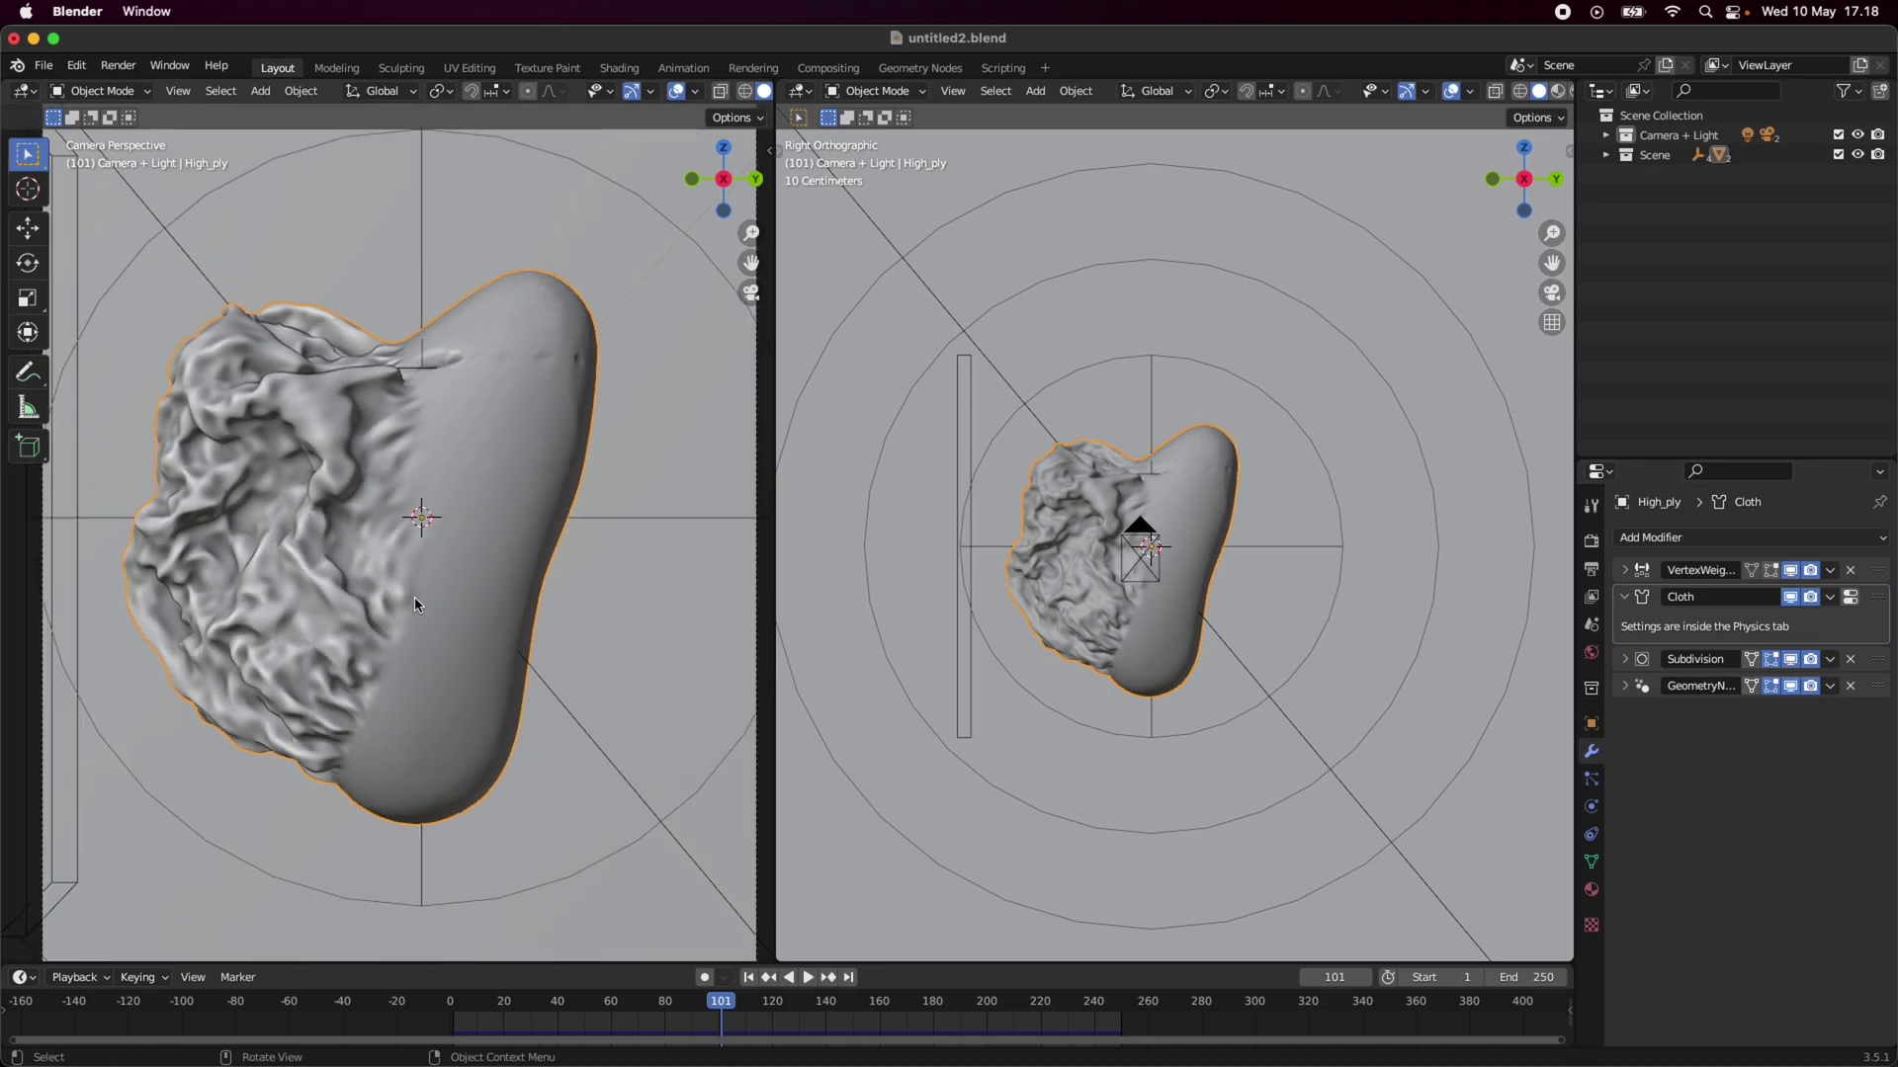
scroll(415, 605, "up", 5)
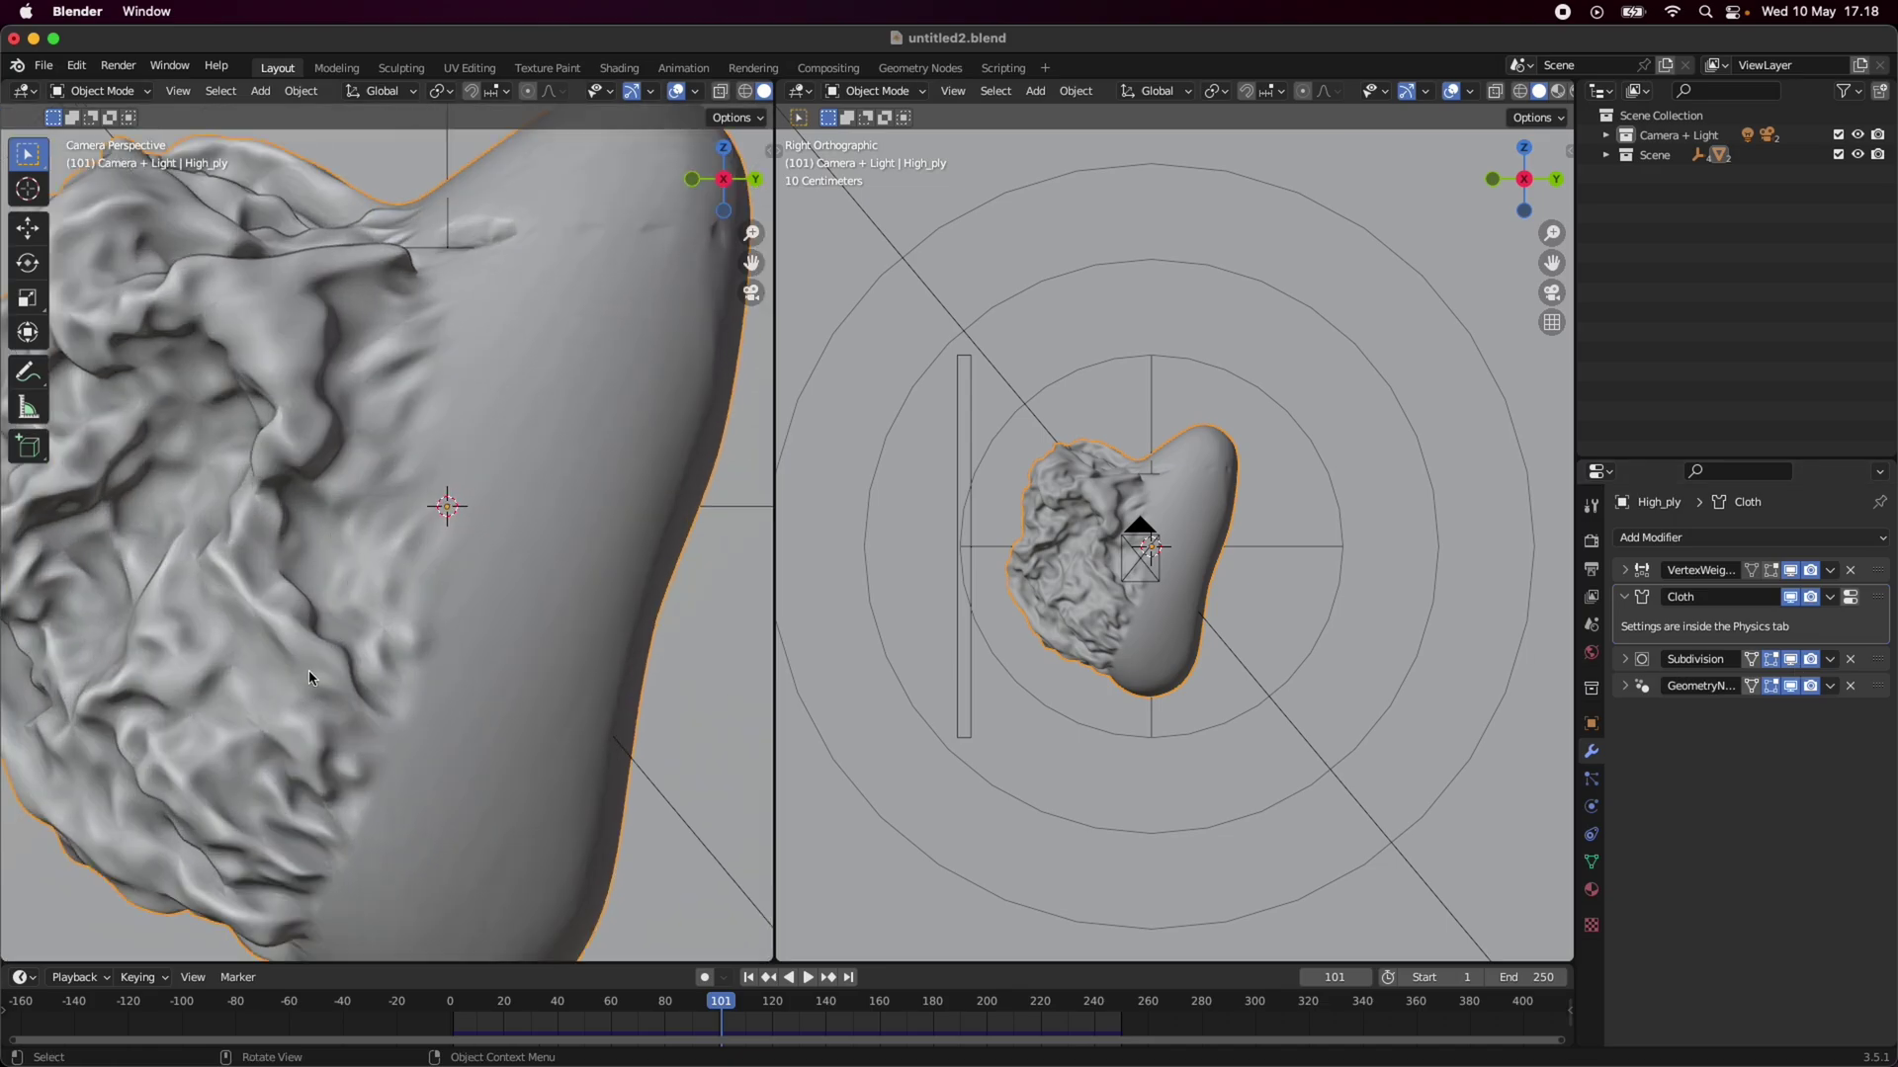
scroll(288, 682, "down", 6)
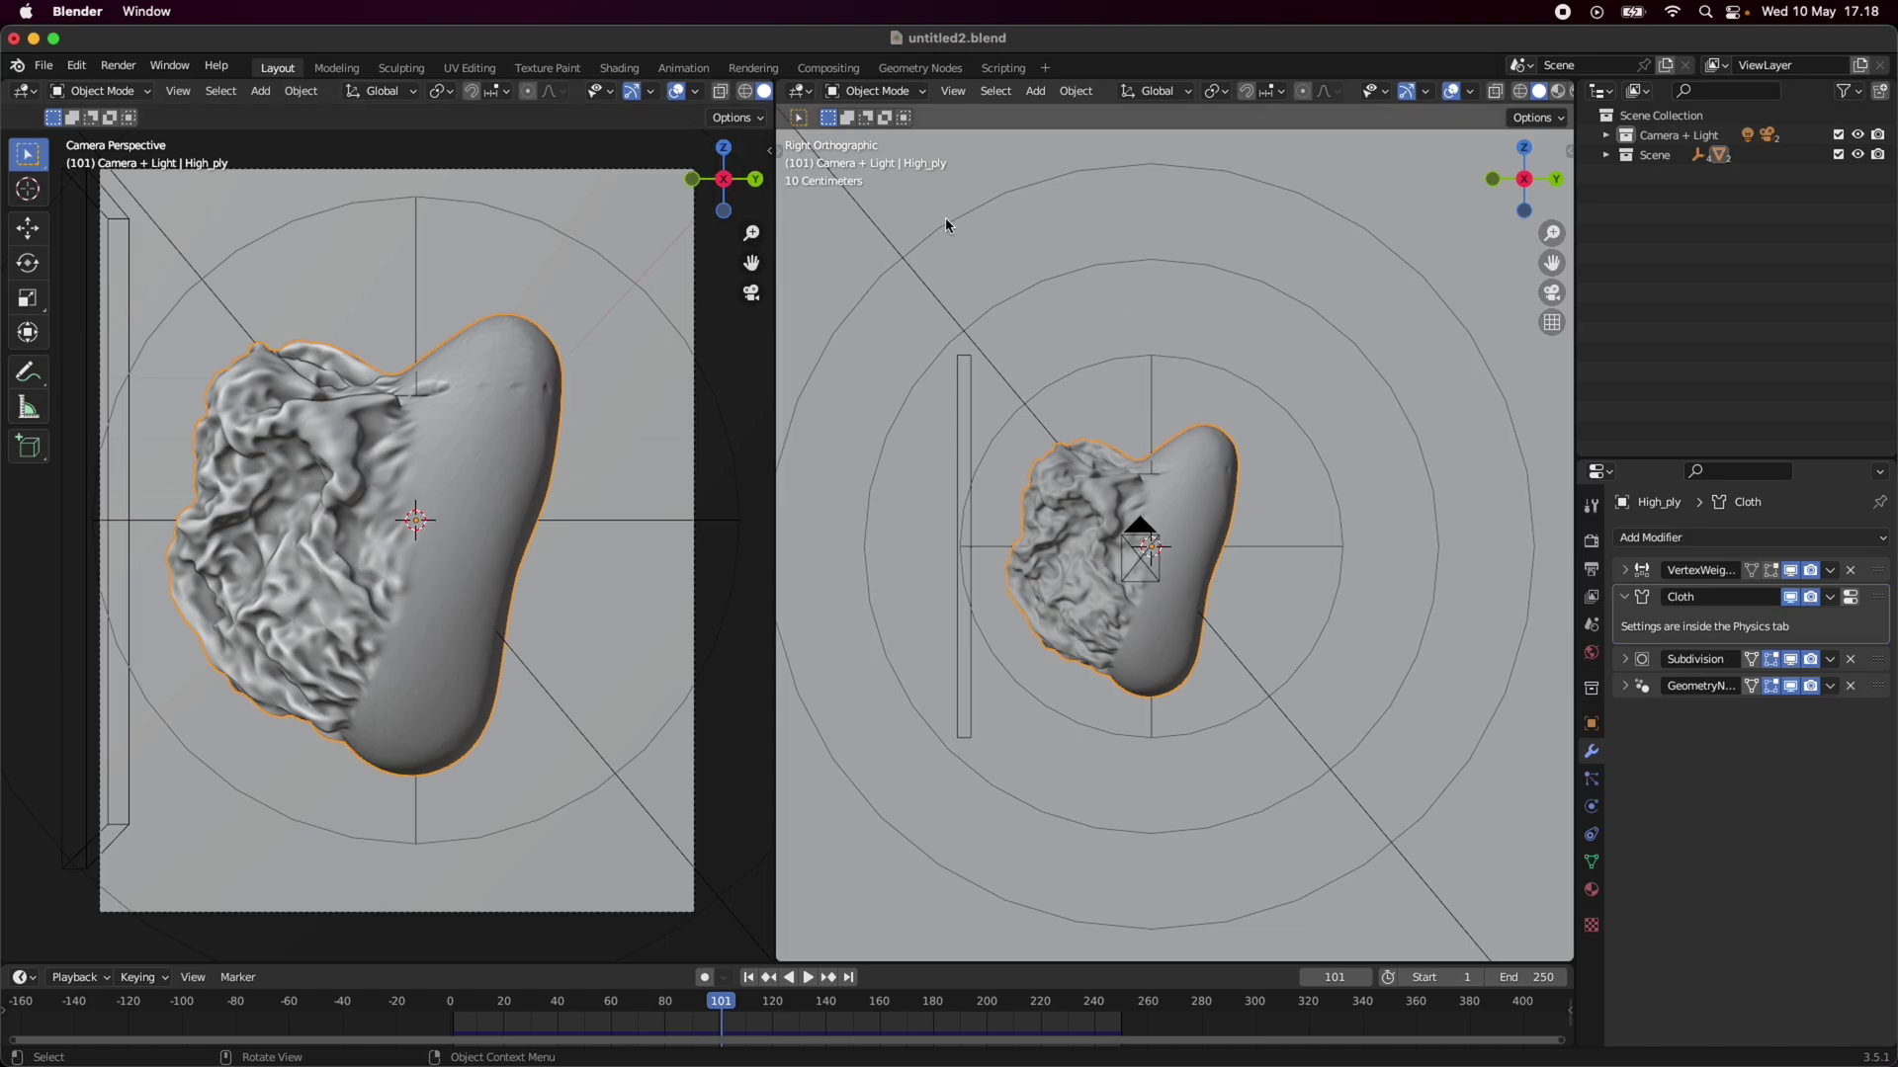
left_click(1626, 597)
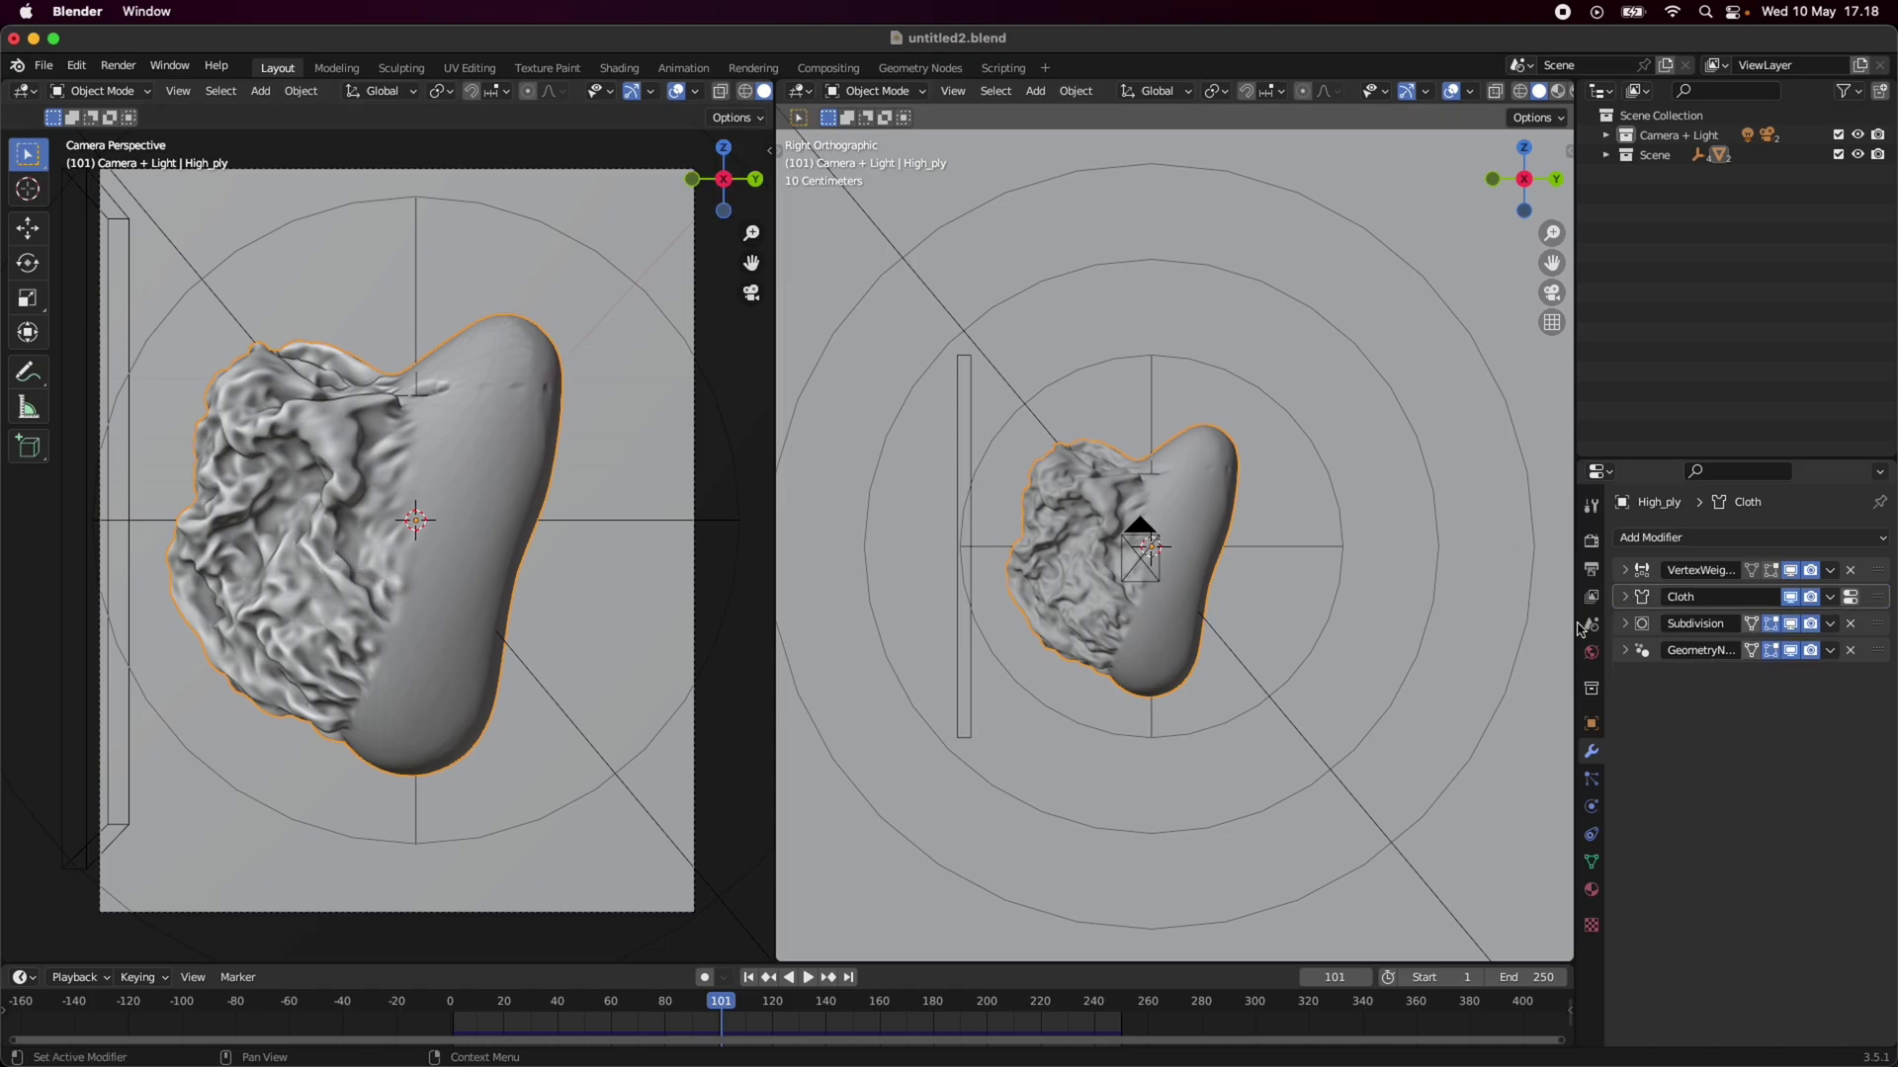
scroll(570, 98, "right", 2)
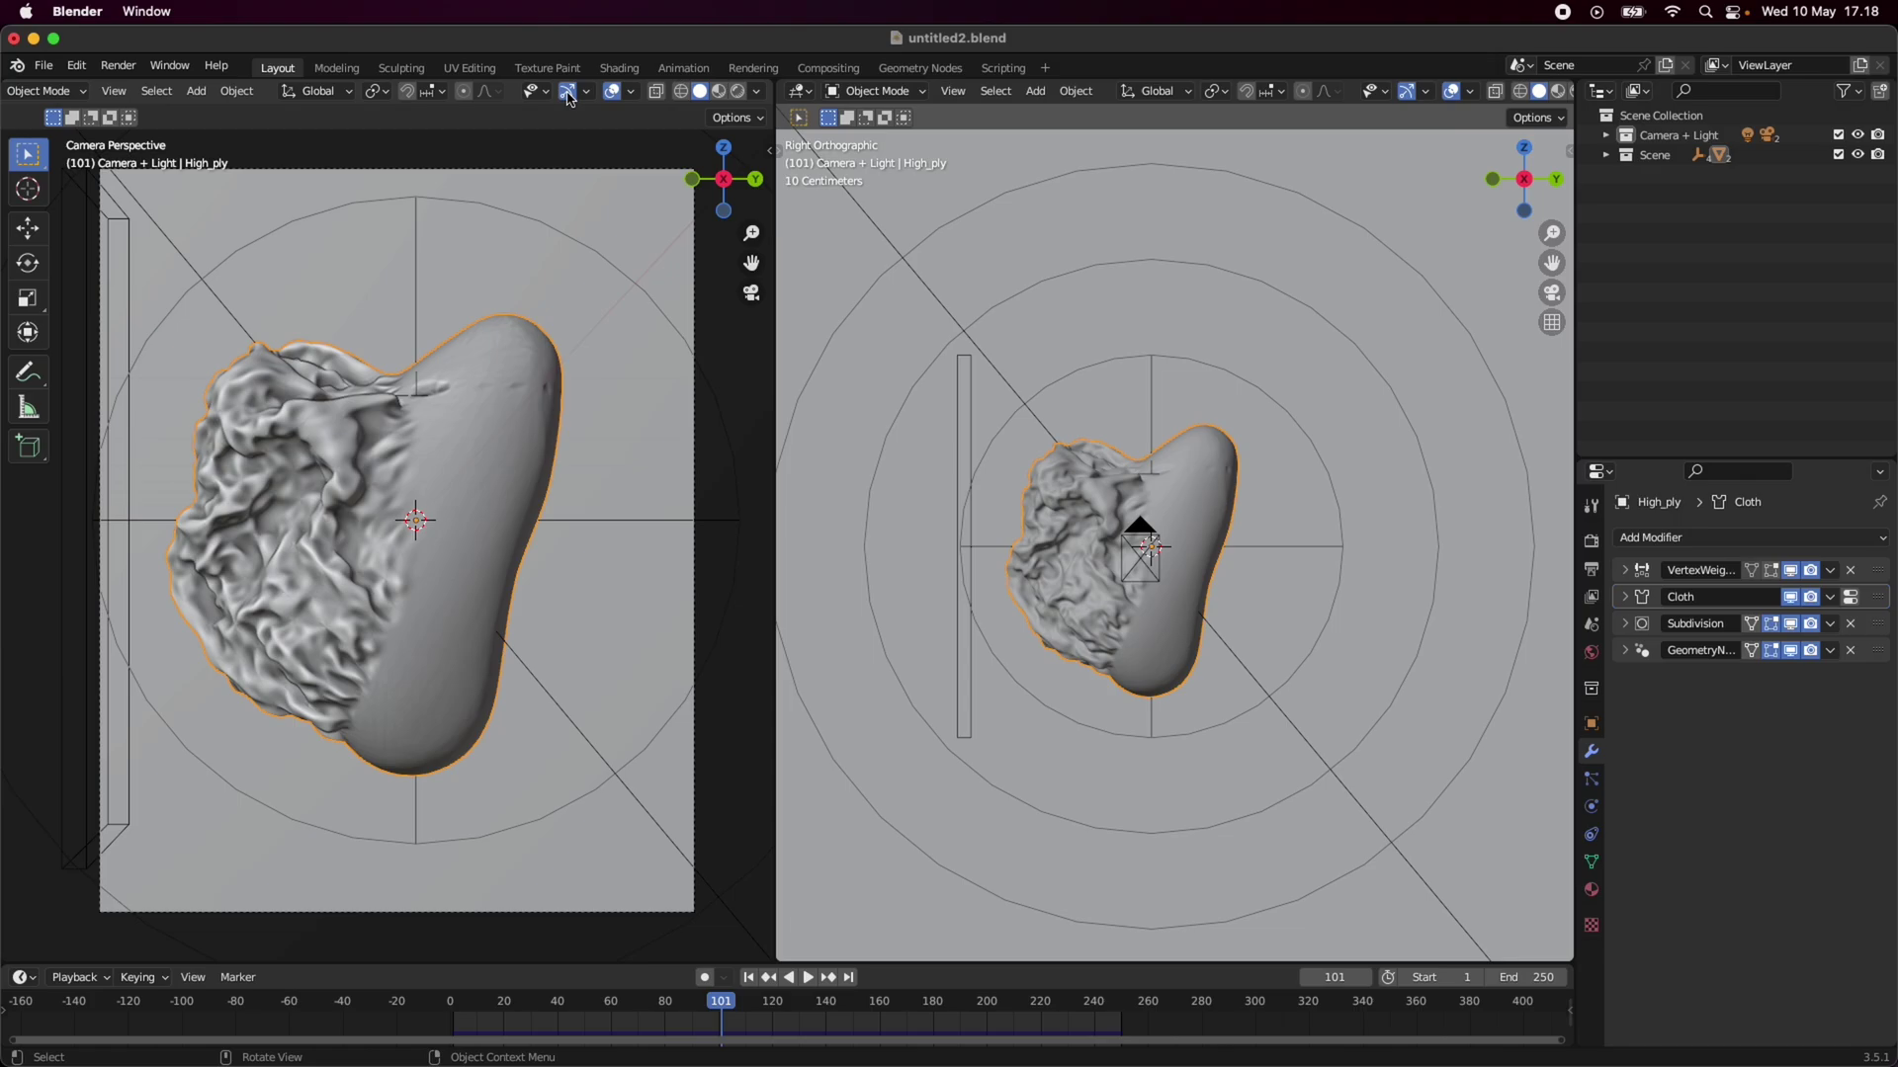
Render the camera view in Rendered shading, toggling overlays off and back on.
left_click(738, 91)
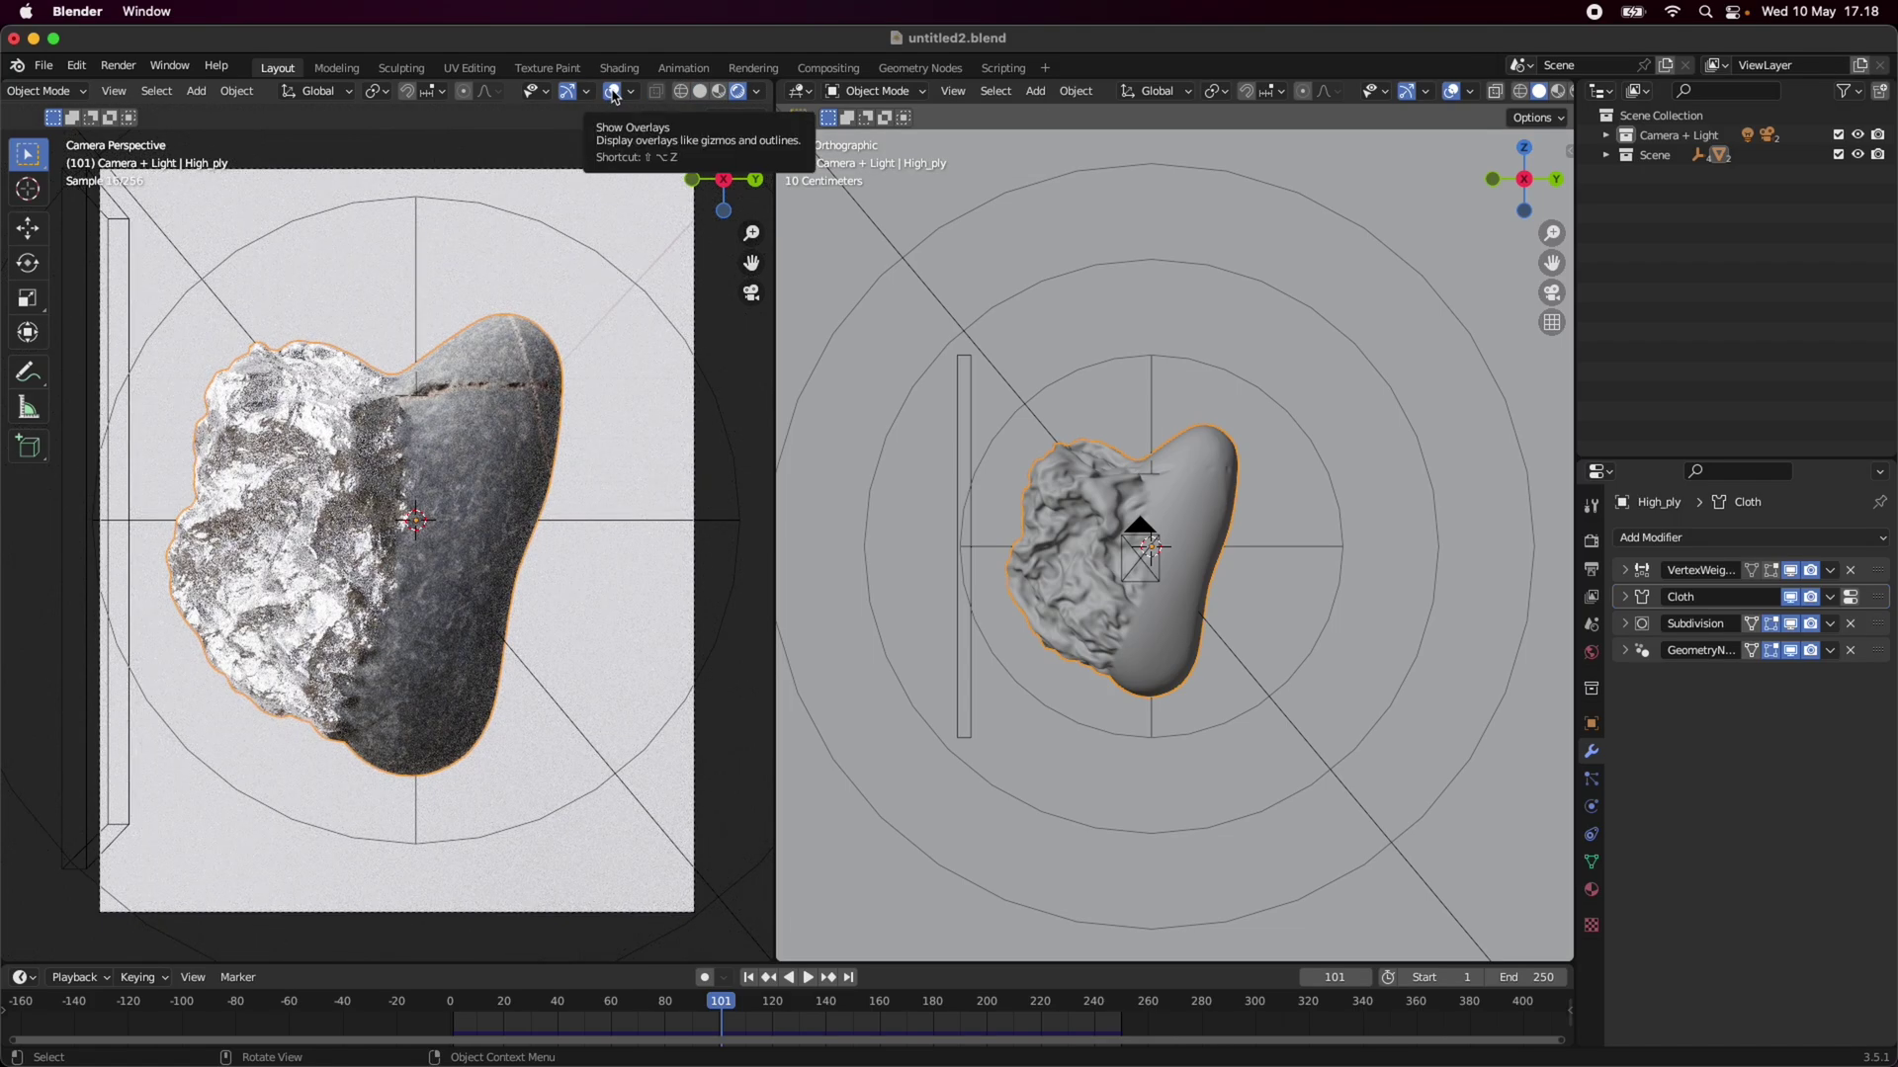
left_click(614, 95)
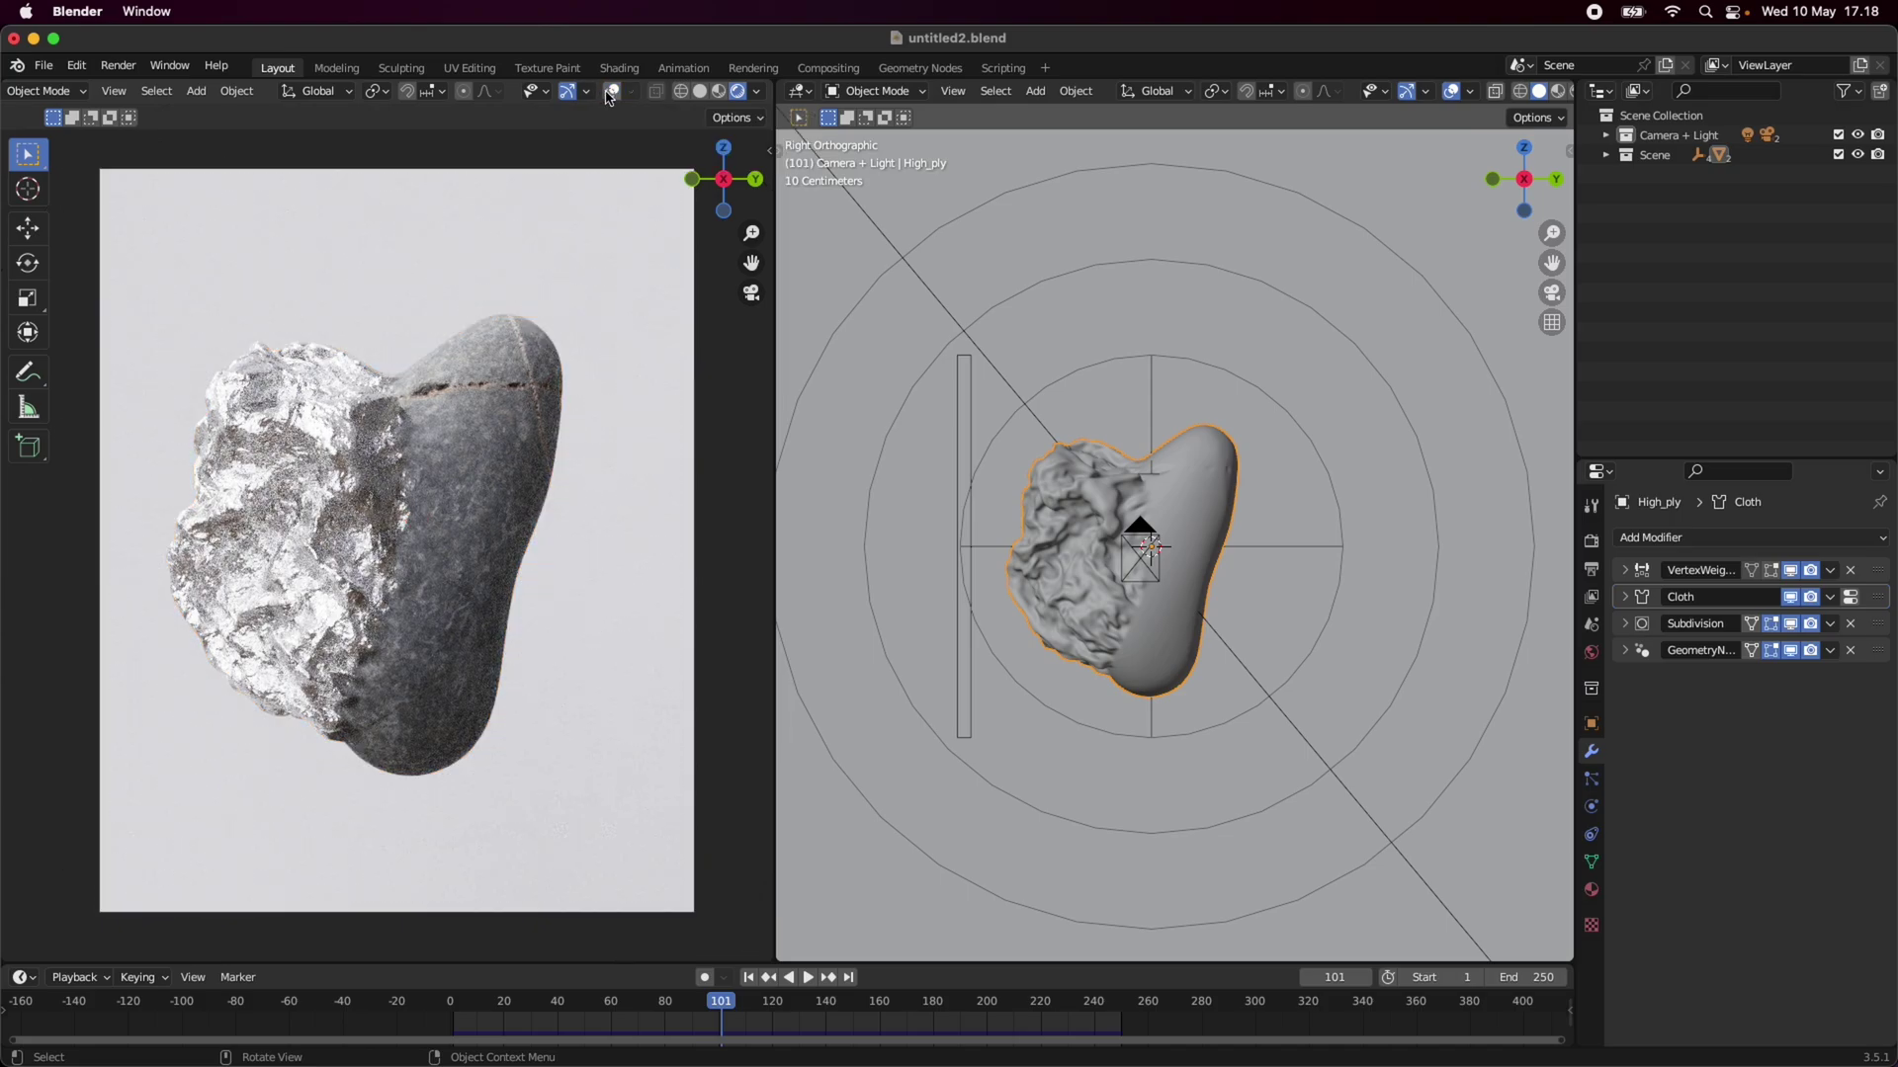
left_click(612, 96)
scroll(1417, 366, "down", 6)
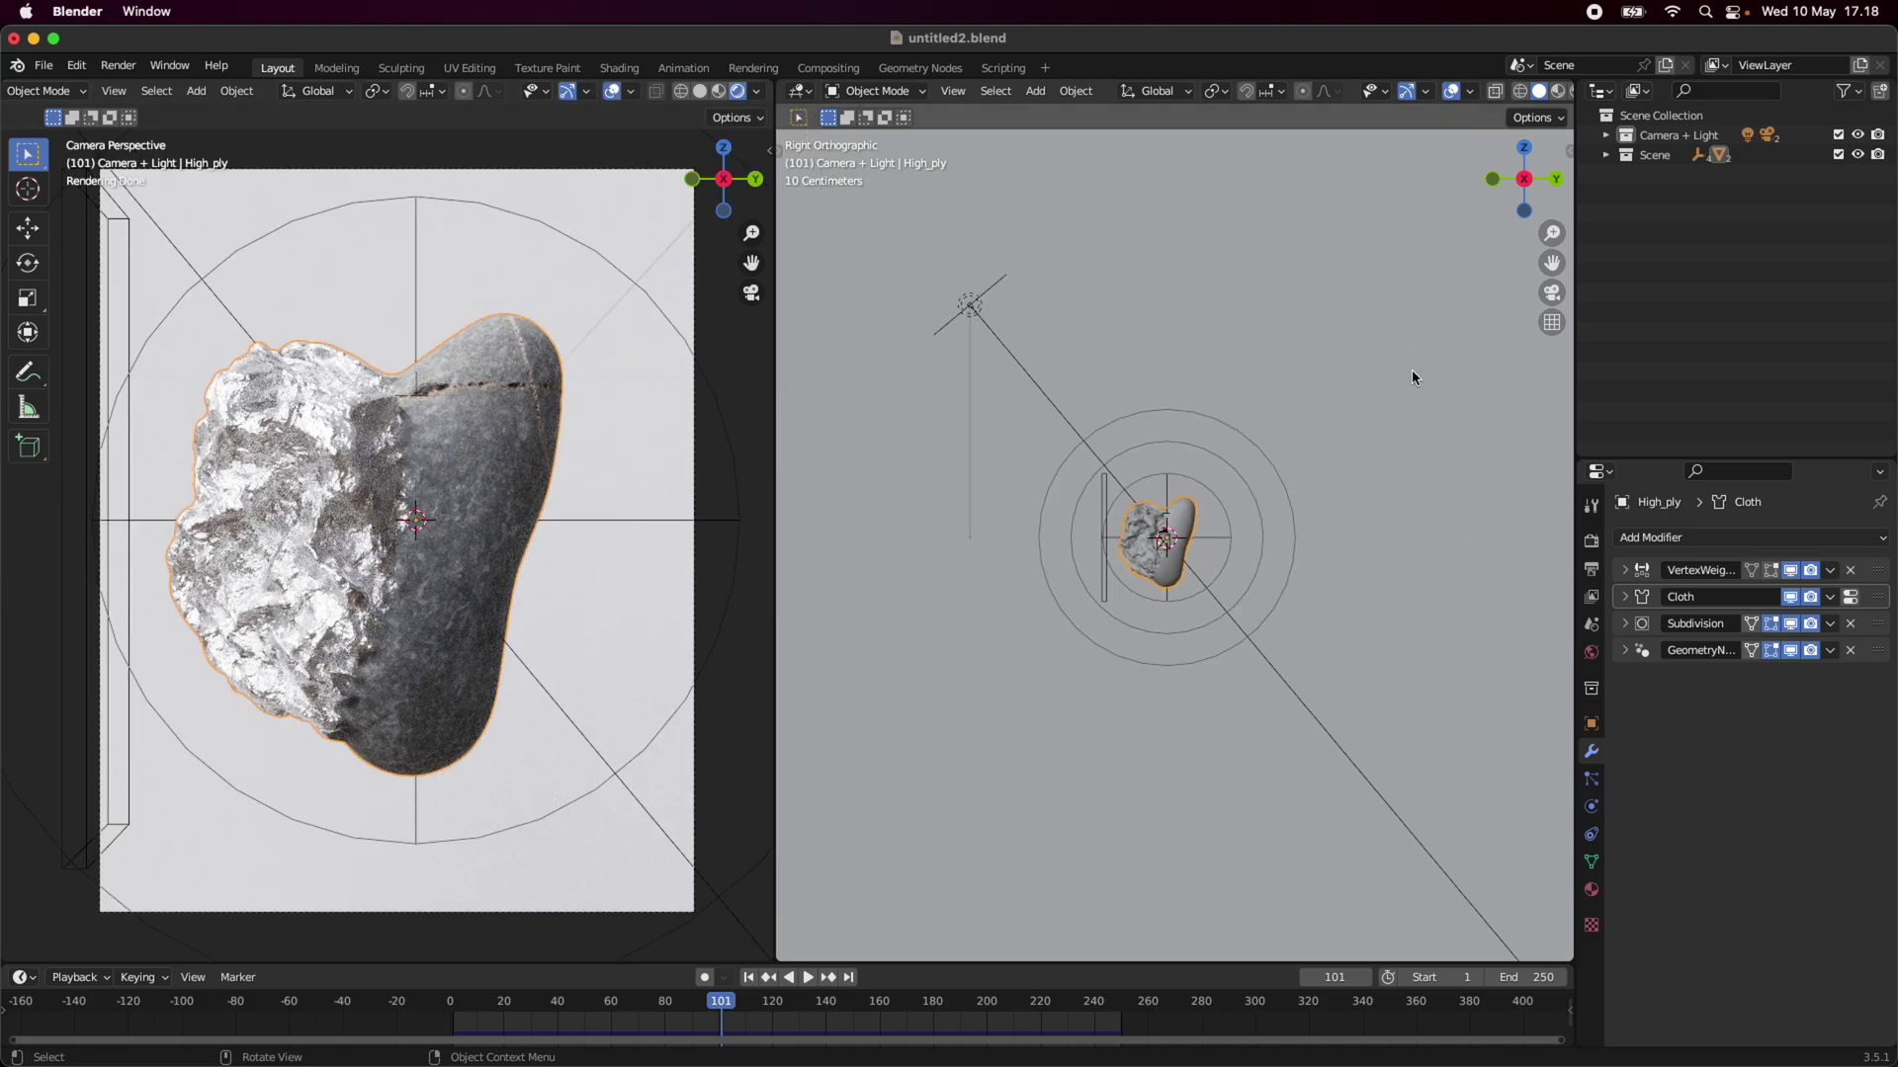
scroll(1211, 534, "up", 5)
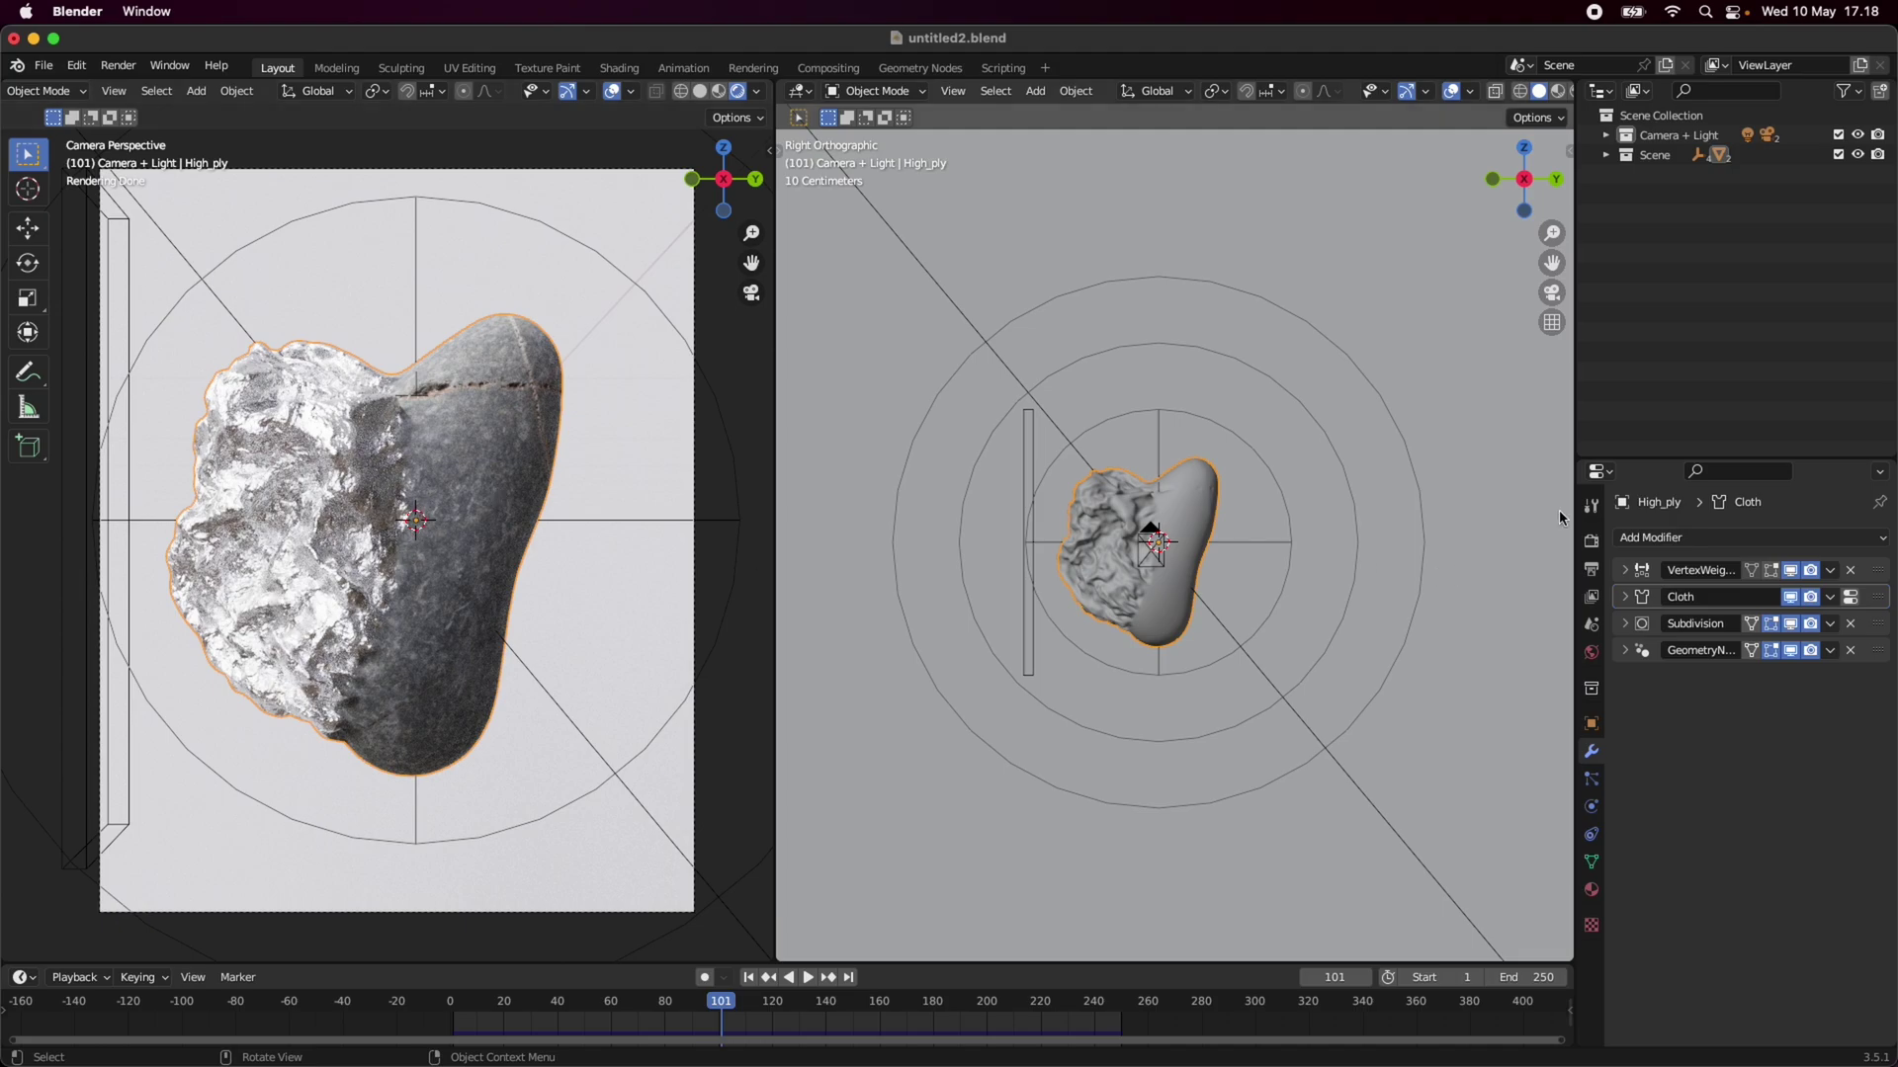
left_click(1606, 155)
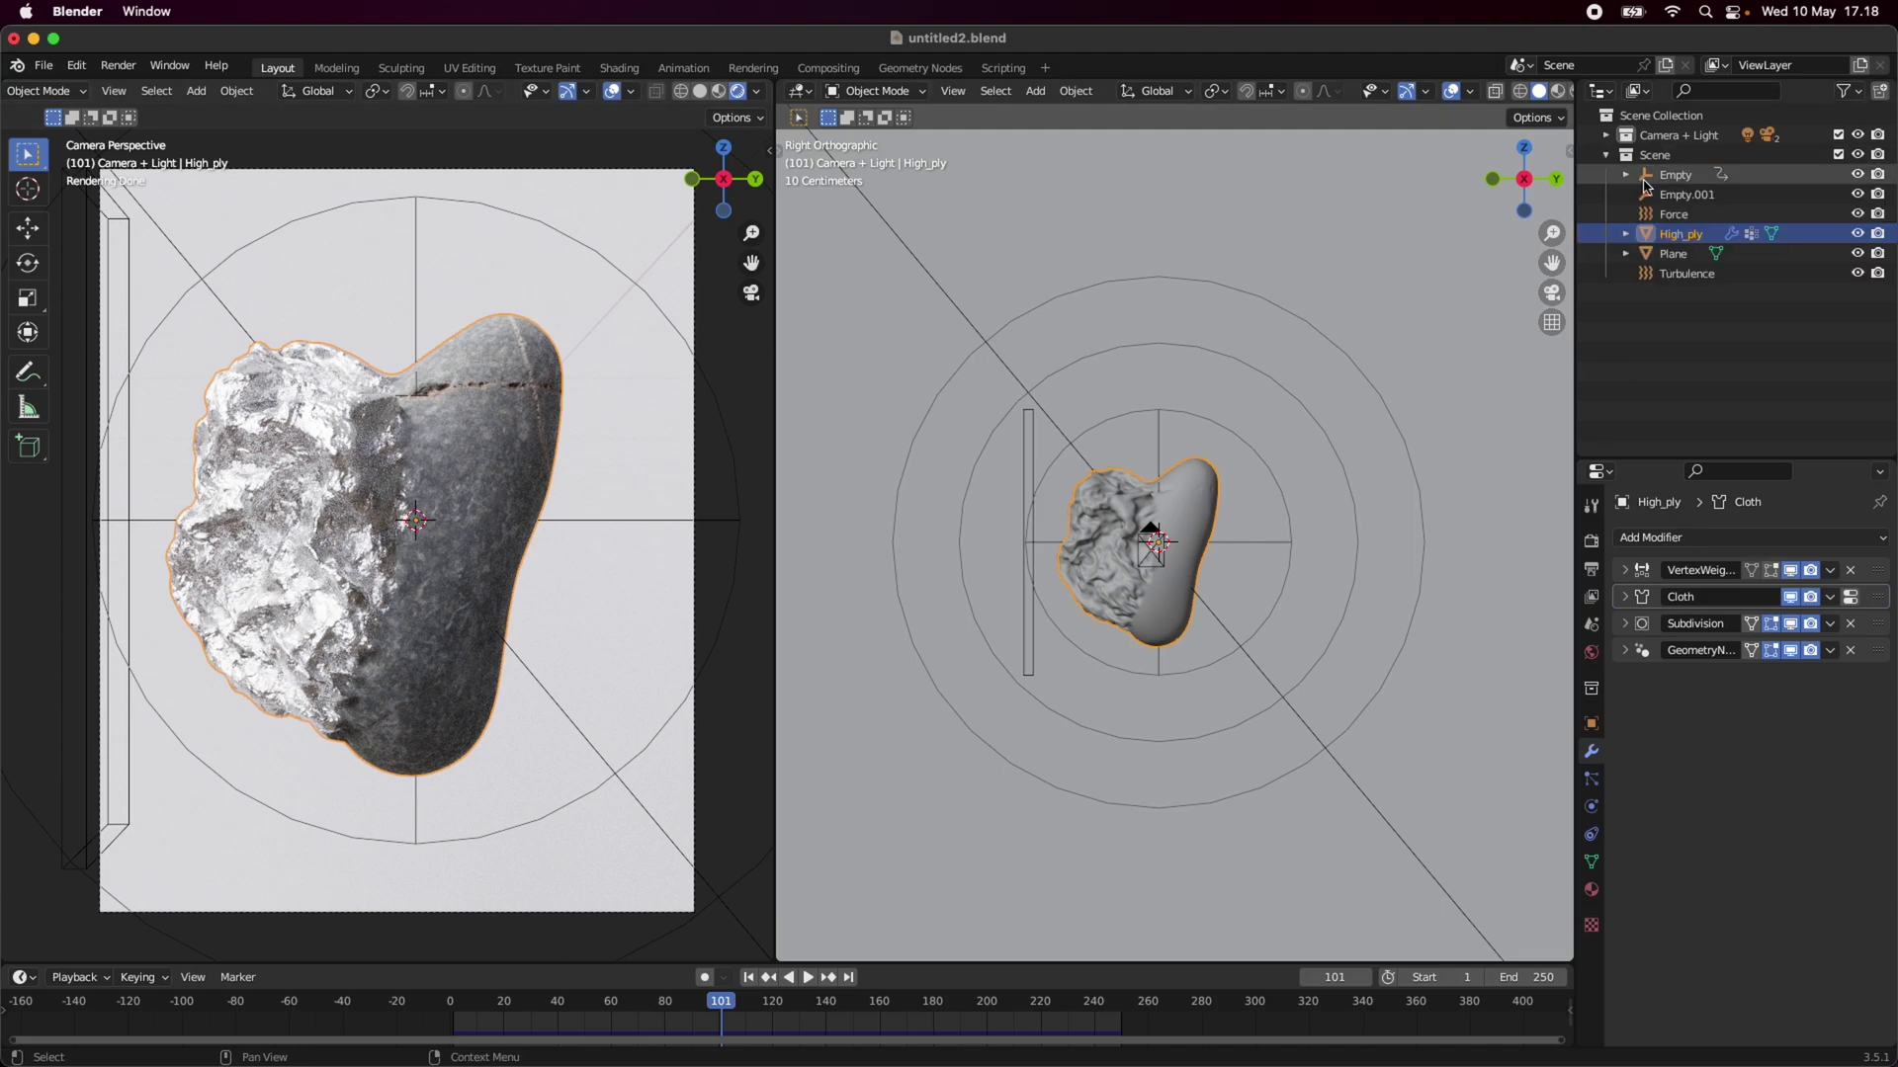
left_click(1696, 216)
left_click(1591, 753)
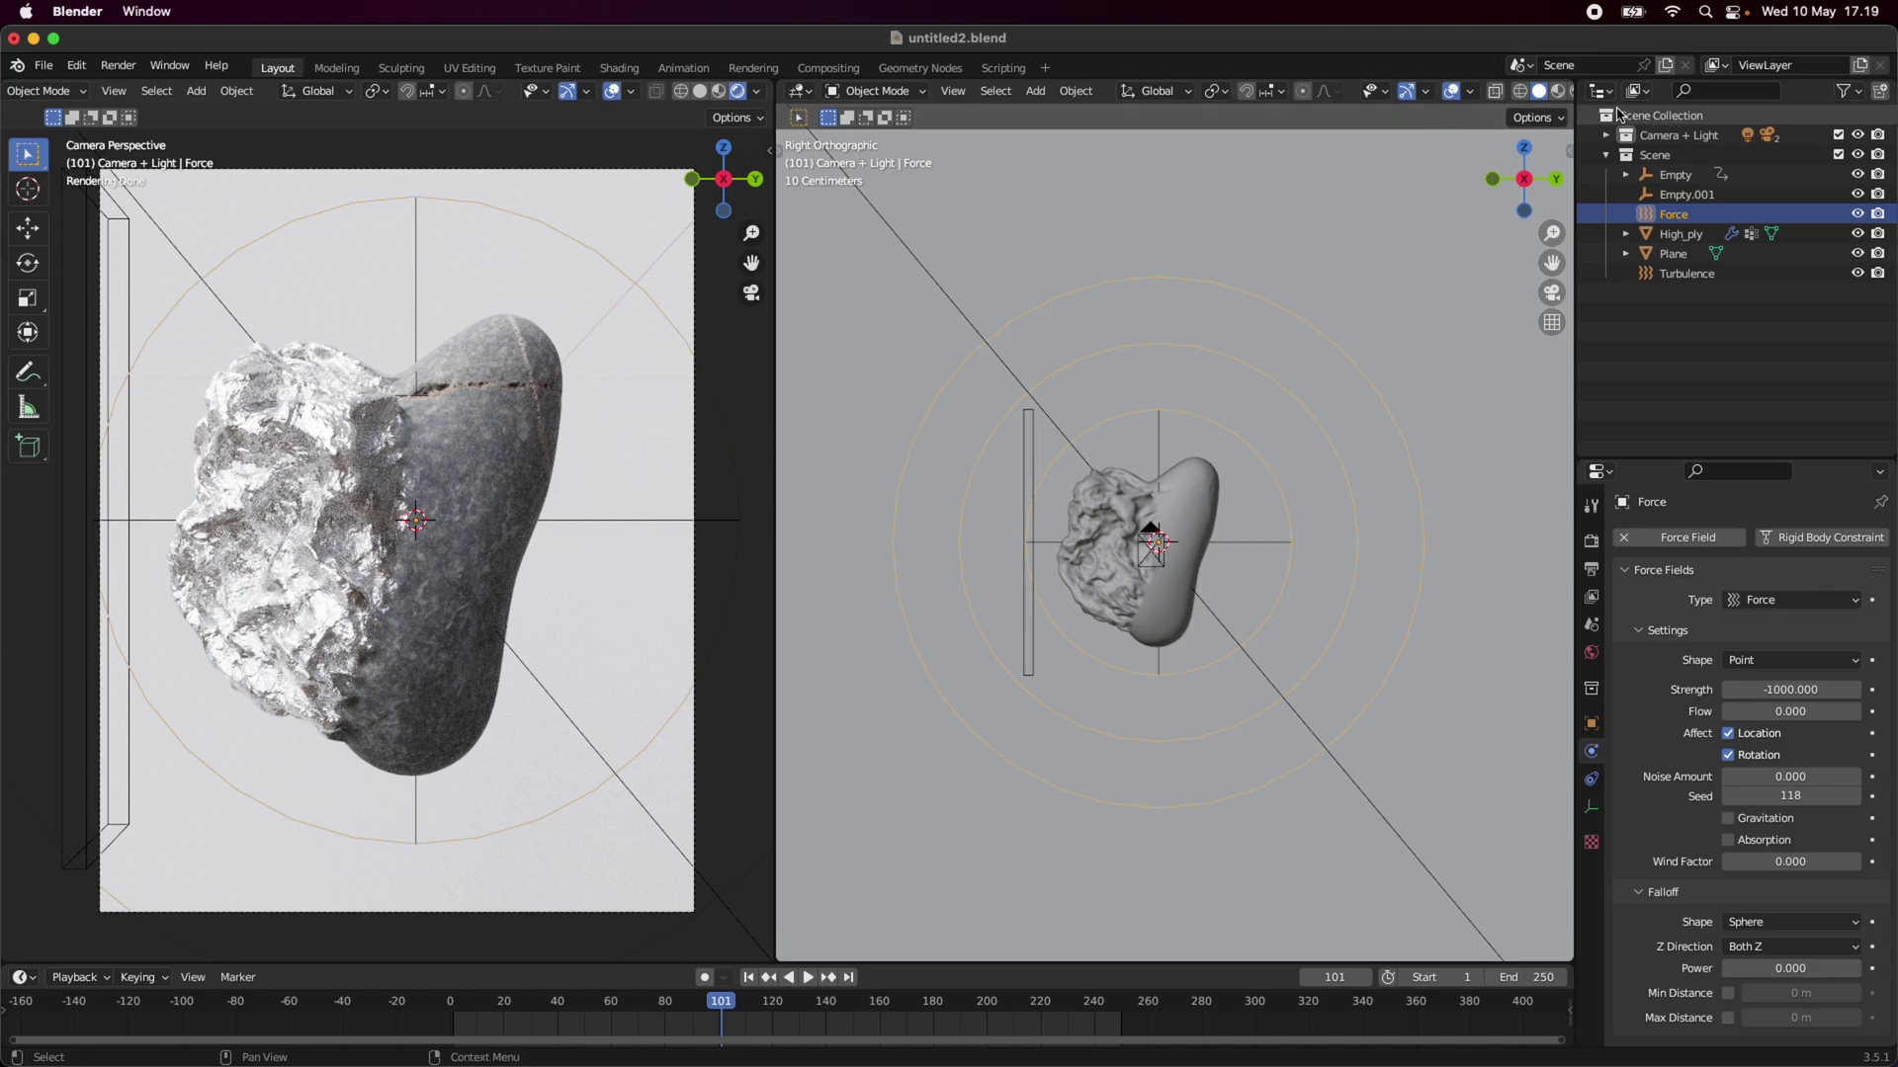
left_click(1730, 273)
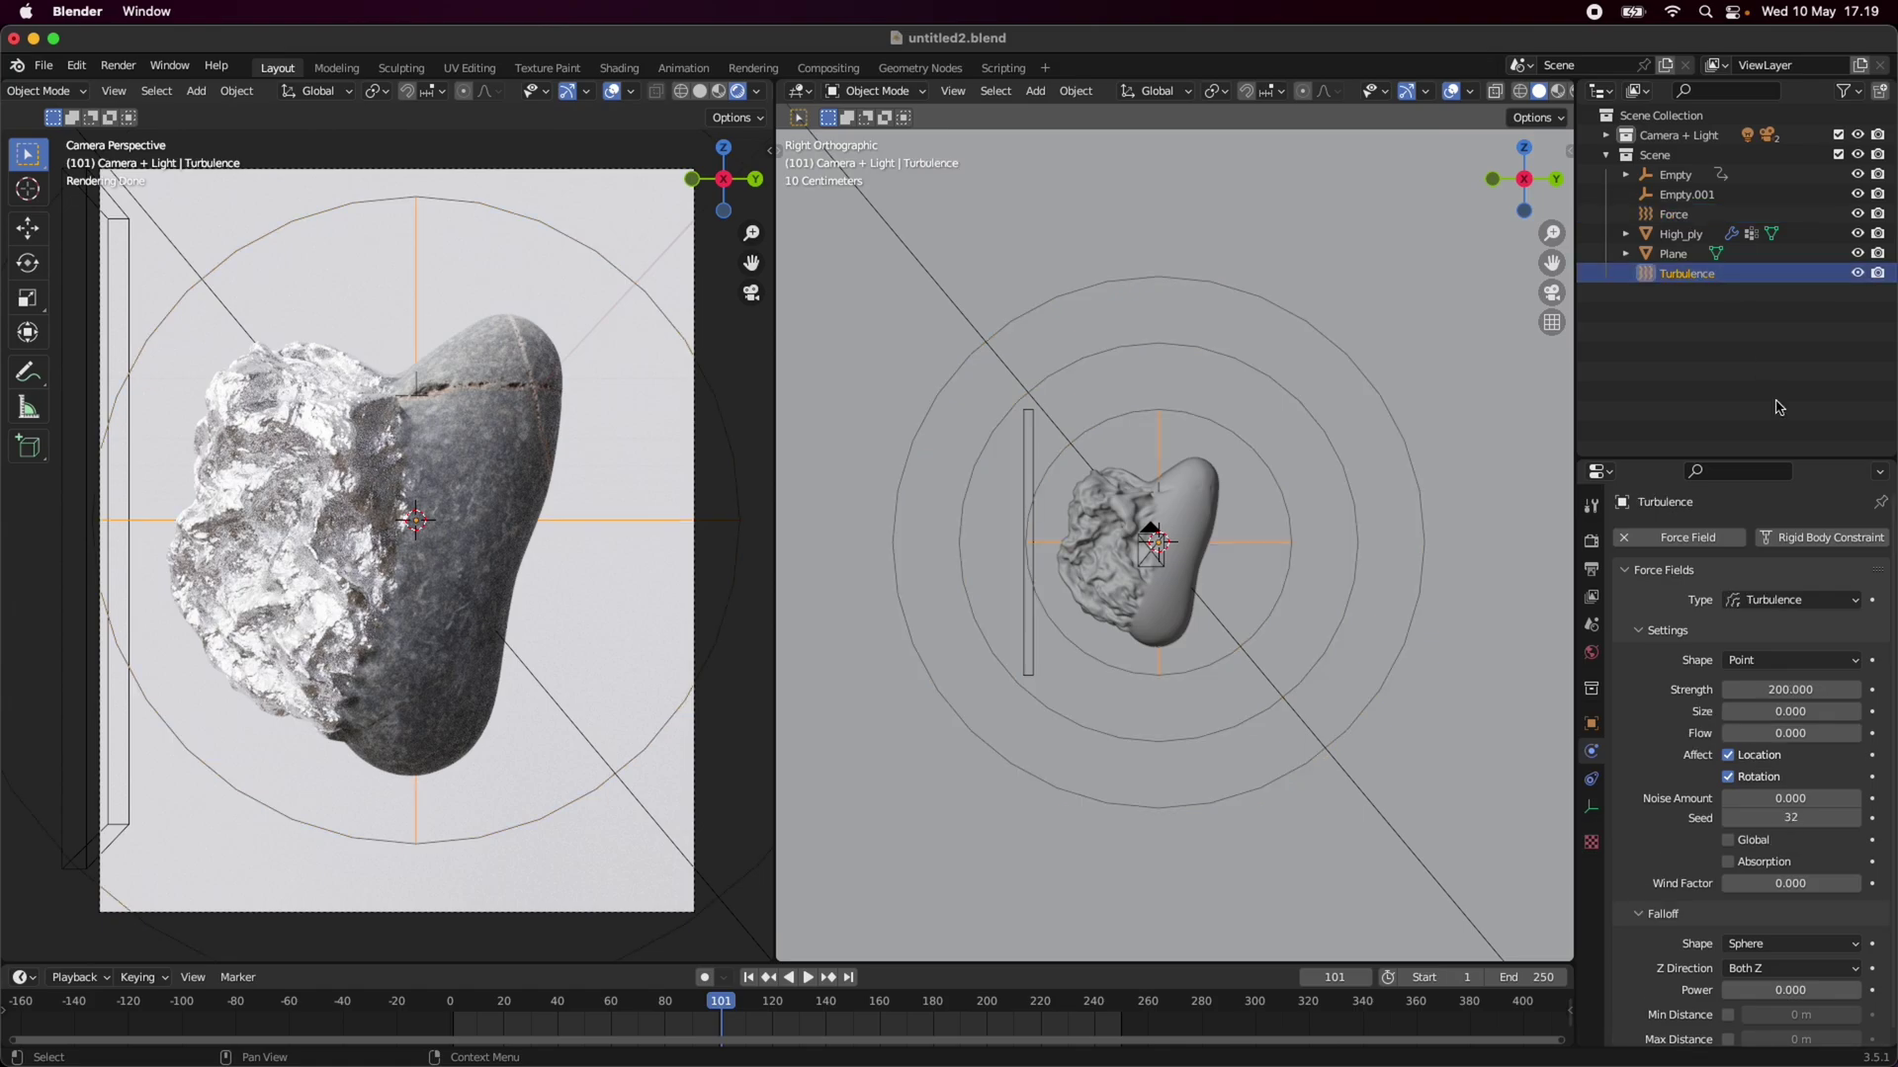
left_click(1605, 156)
left_click(1145, 573)
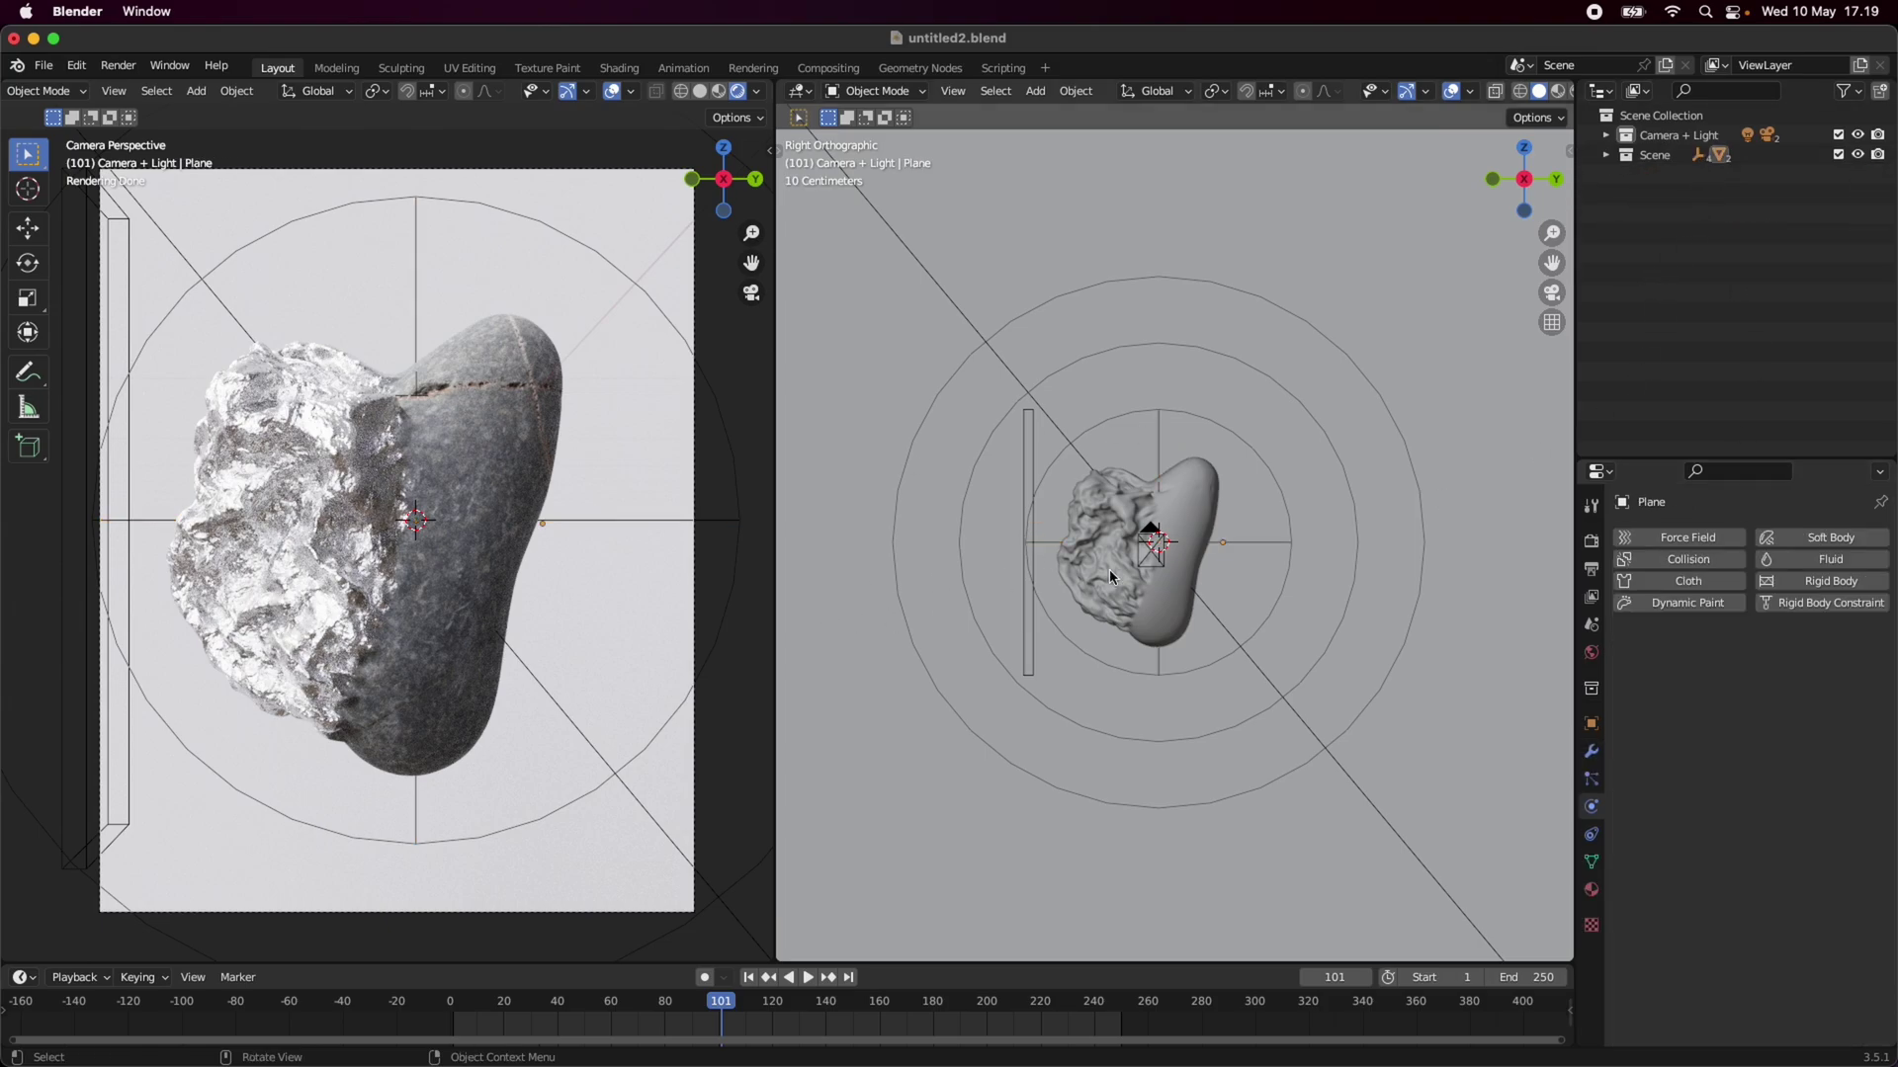
left_click(1222, 564)
left_click(1629, 634)
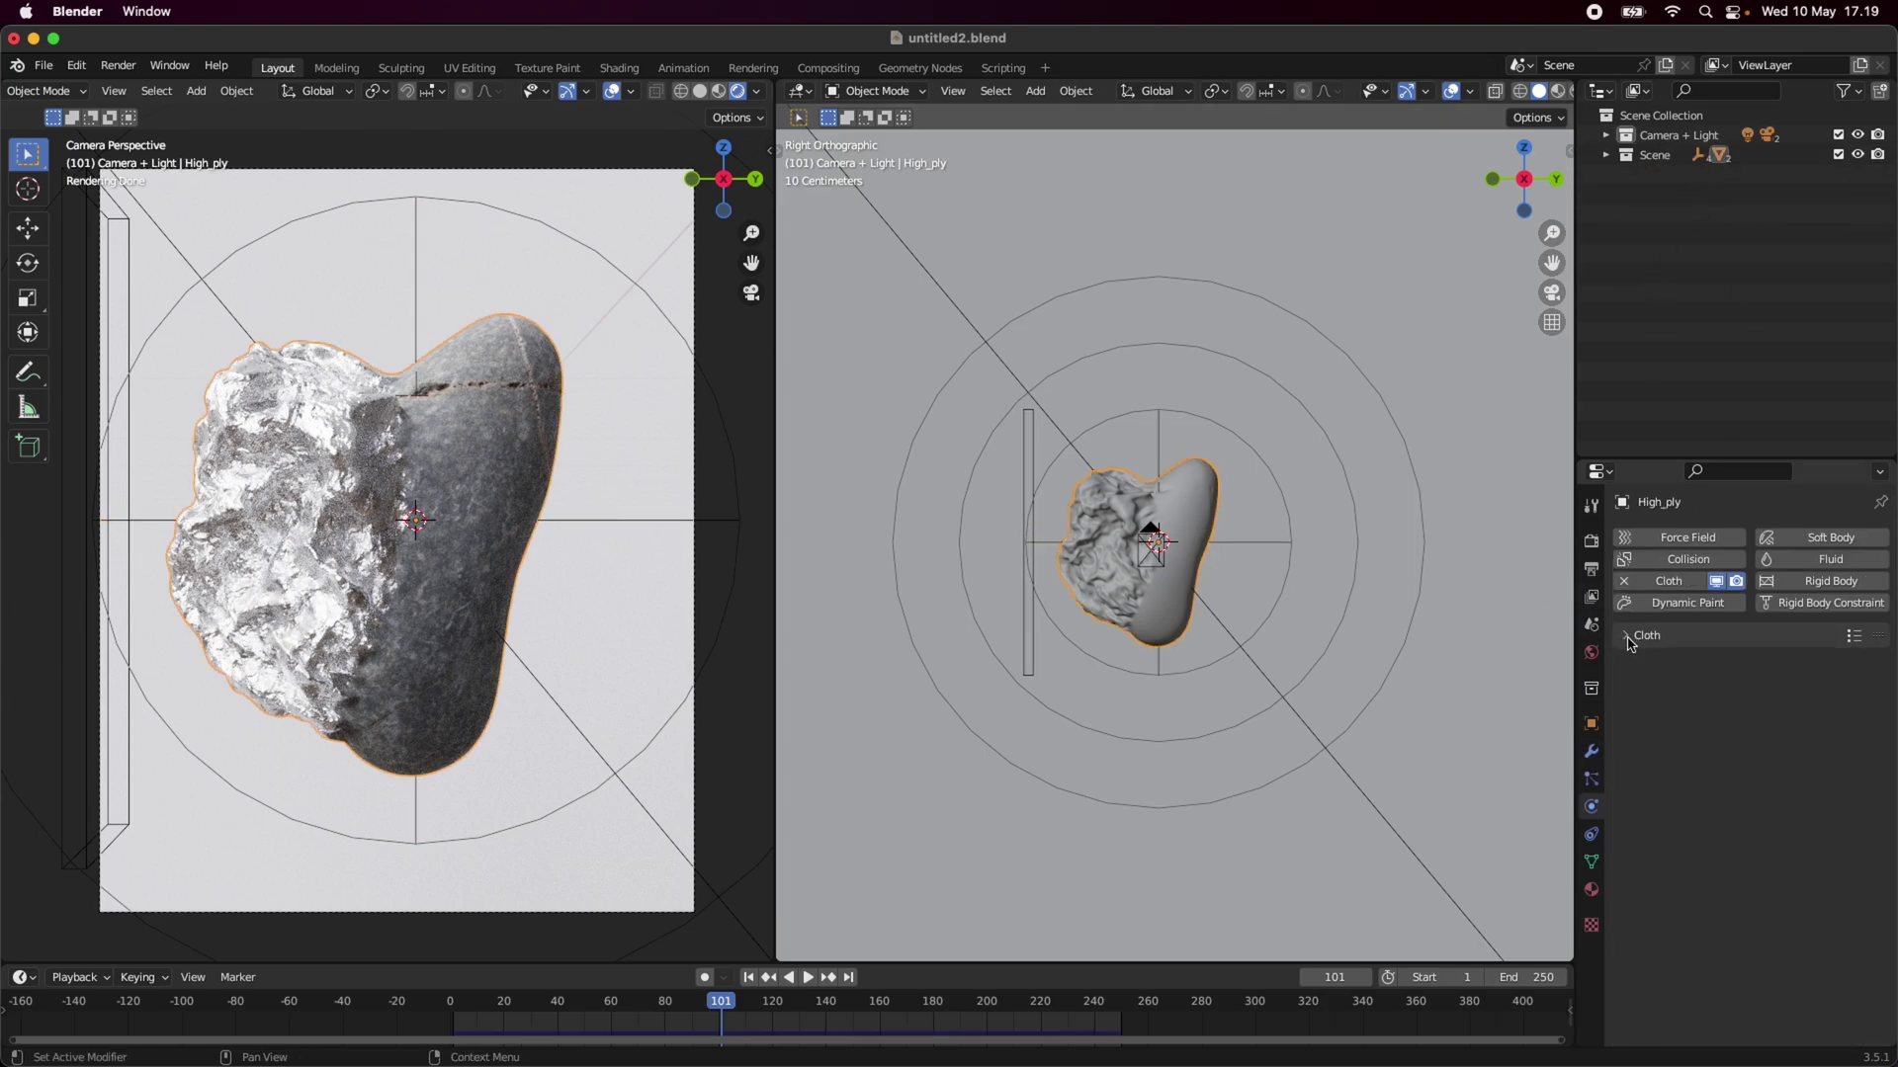
left_click(1591, 751)
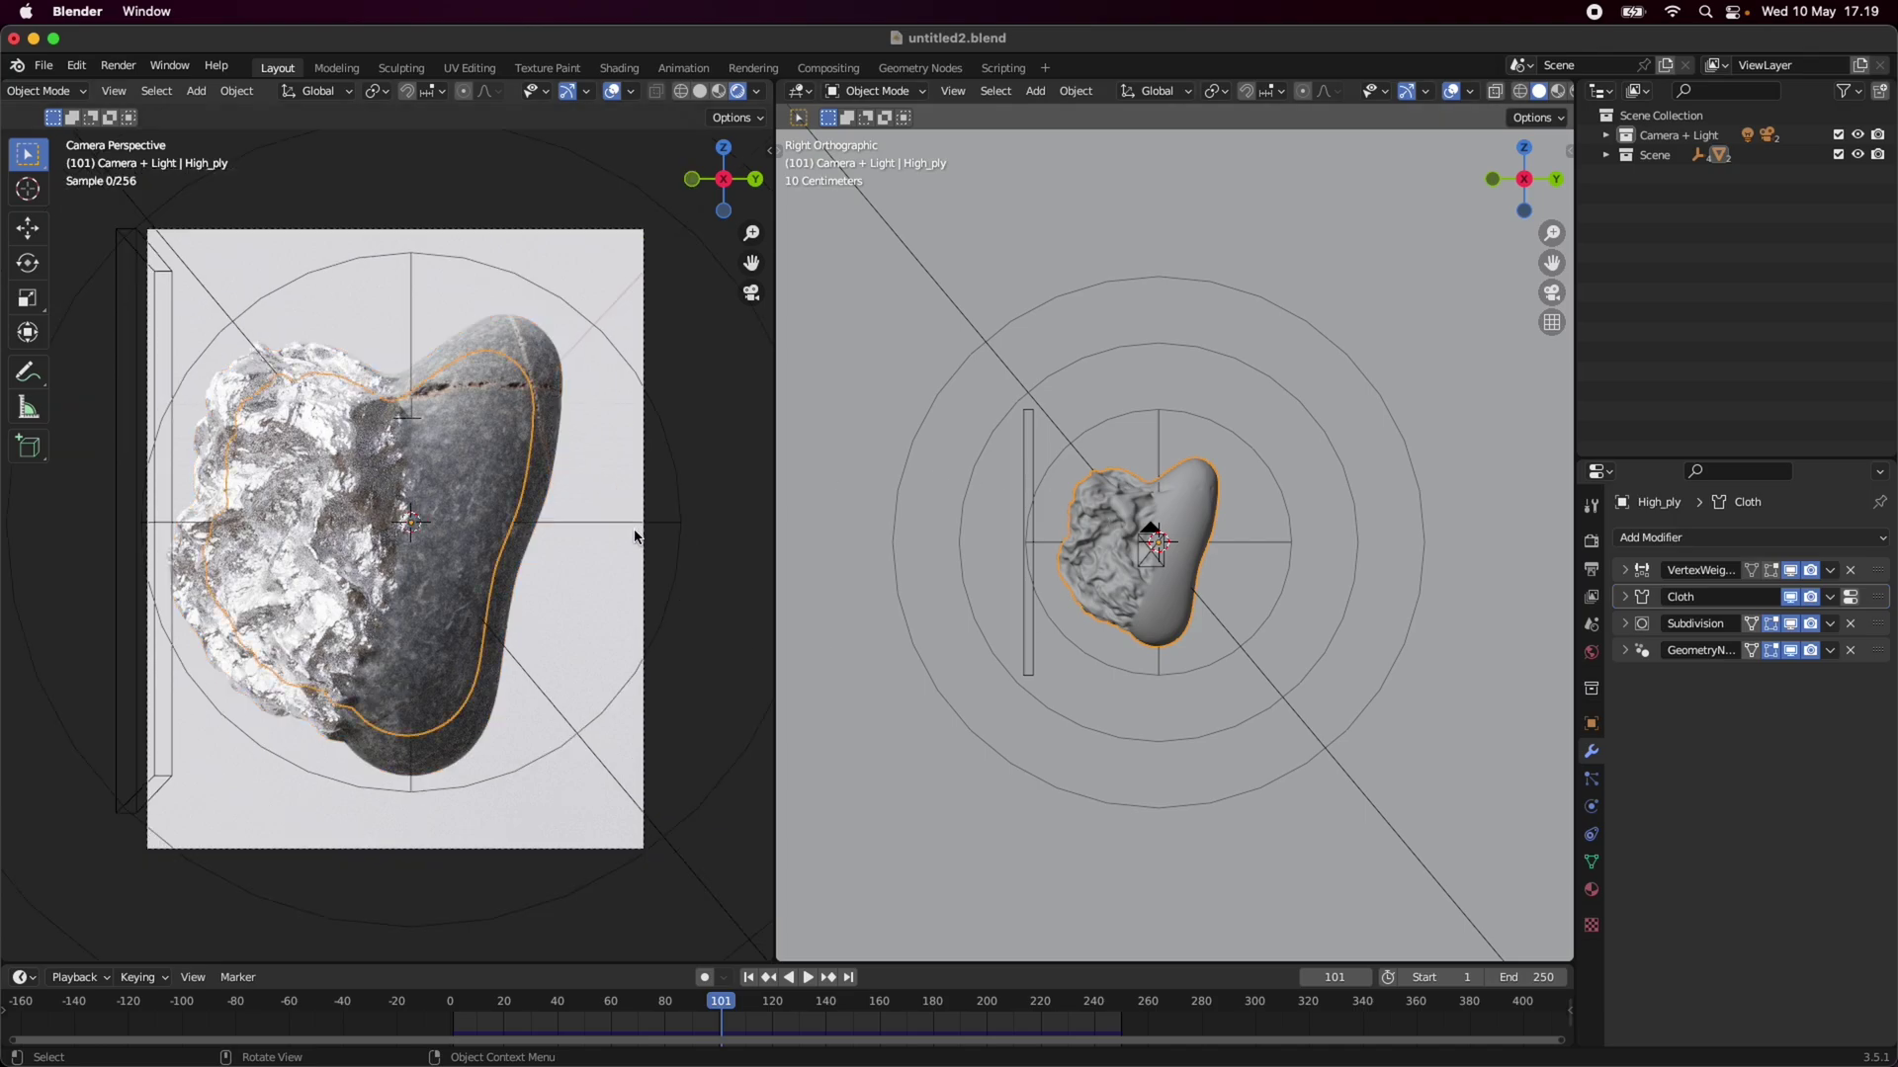
scroll(630, 535, "down", 2)
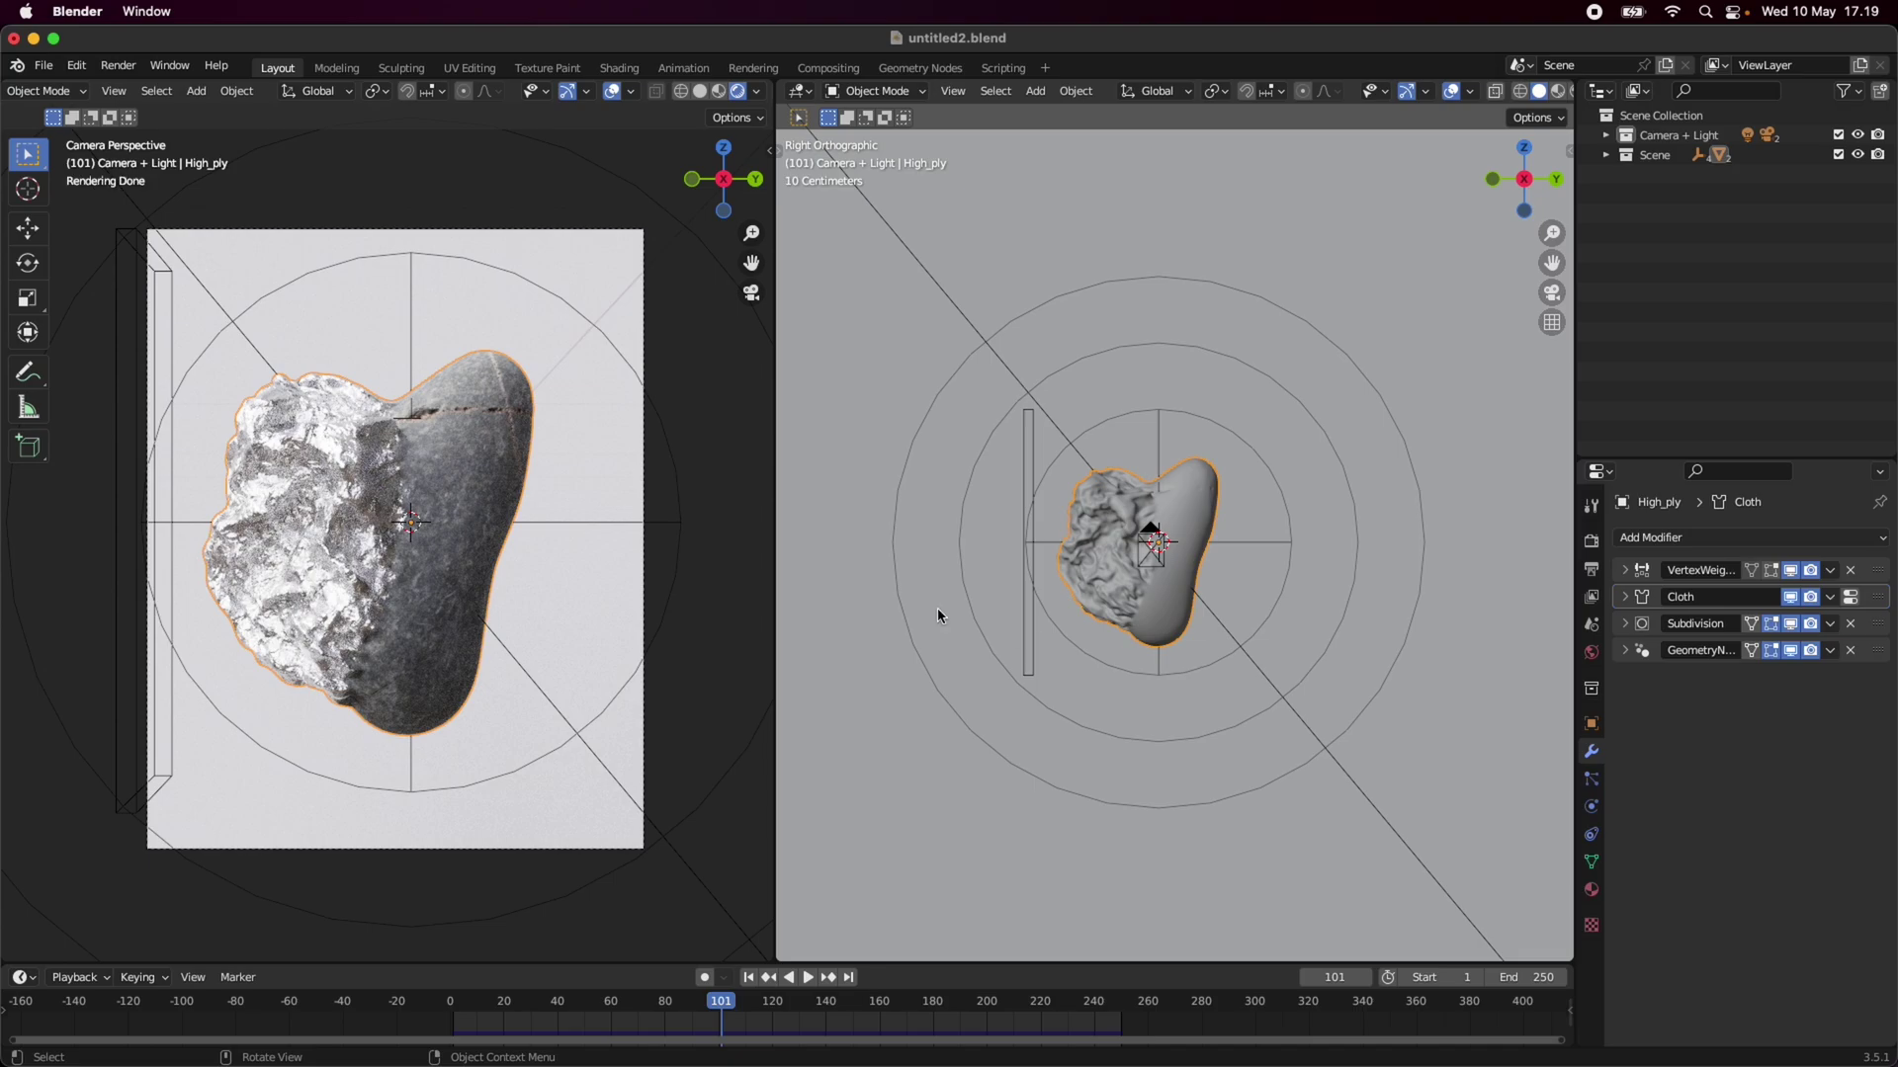
Select the background Plane and orbit the side viewport into User Perspective.
left_click(824, 555)
scroll(1352, 571, "down", 6)
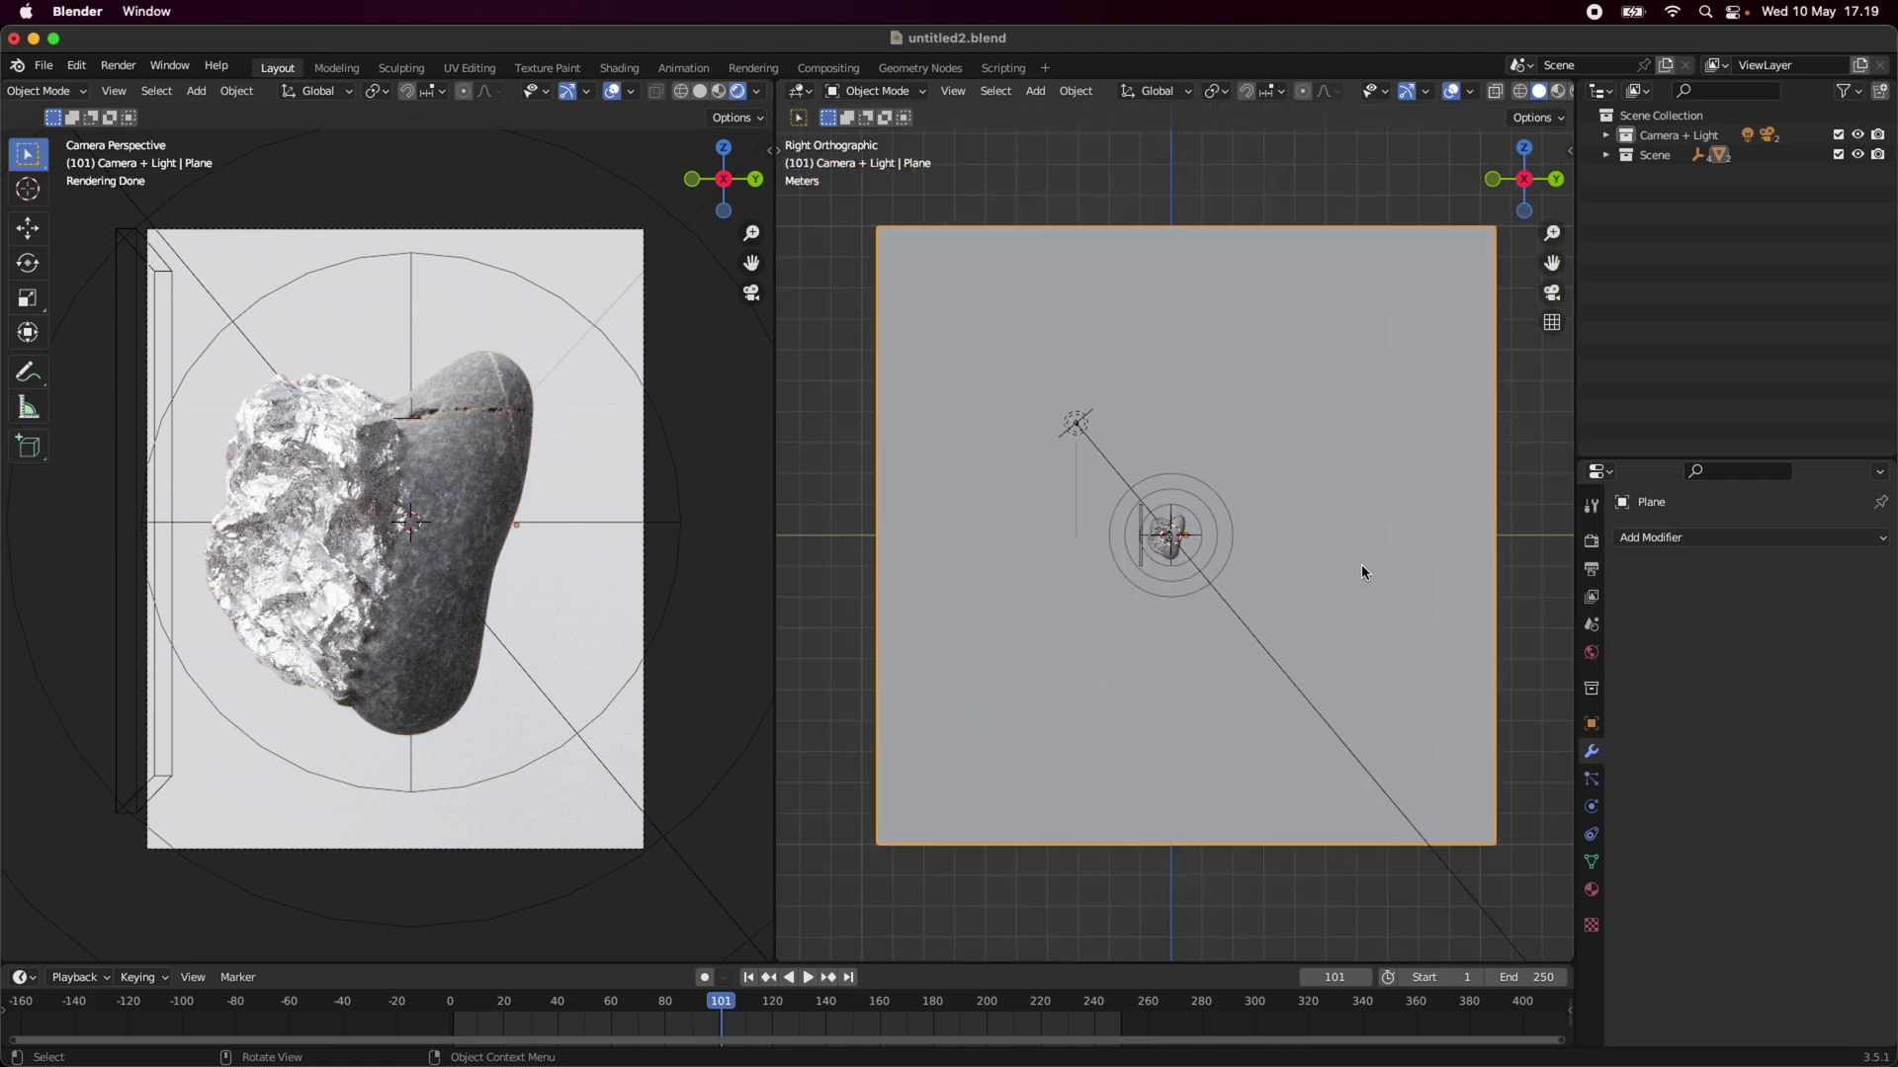
middle_click_drag(1419, 546, 1176, 702)
scroll(1146, 657, "up", 3)
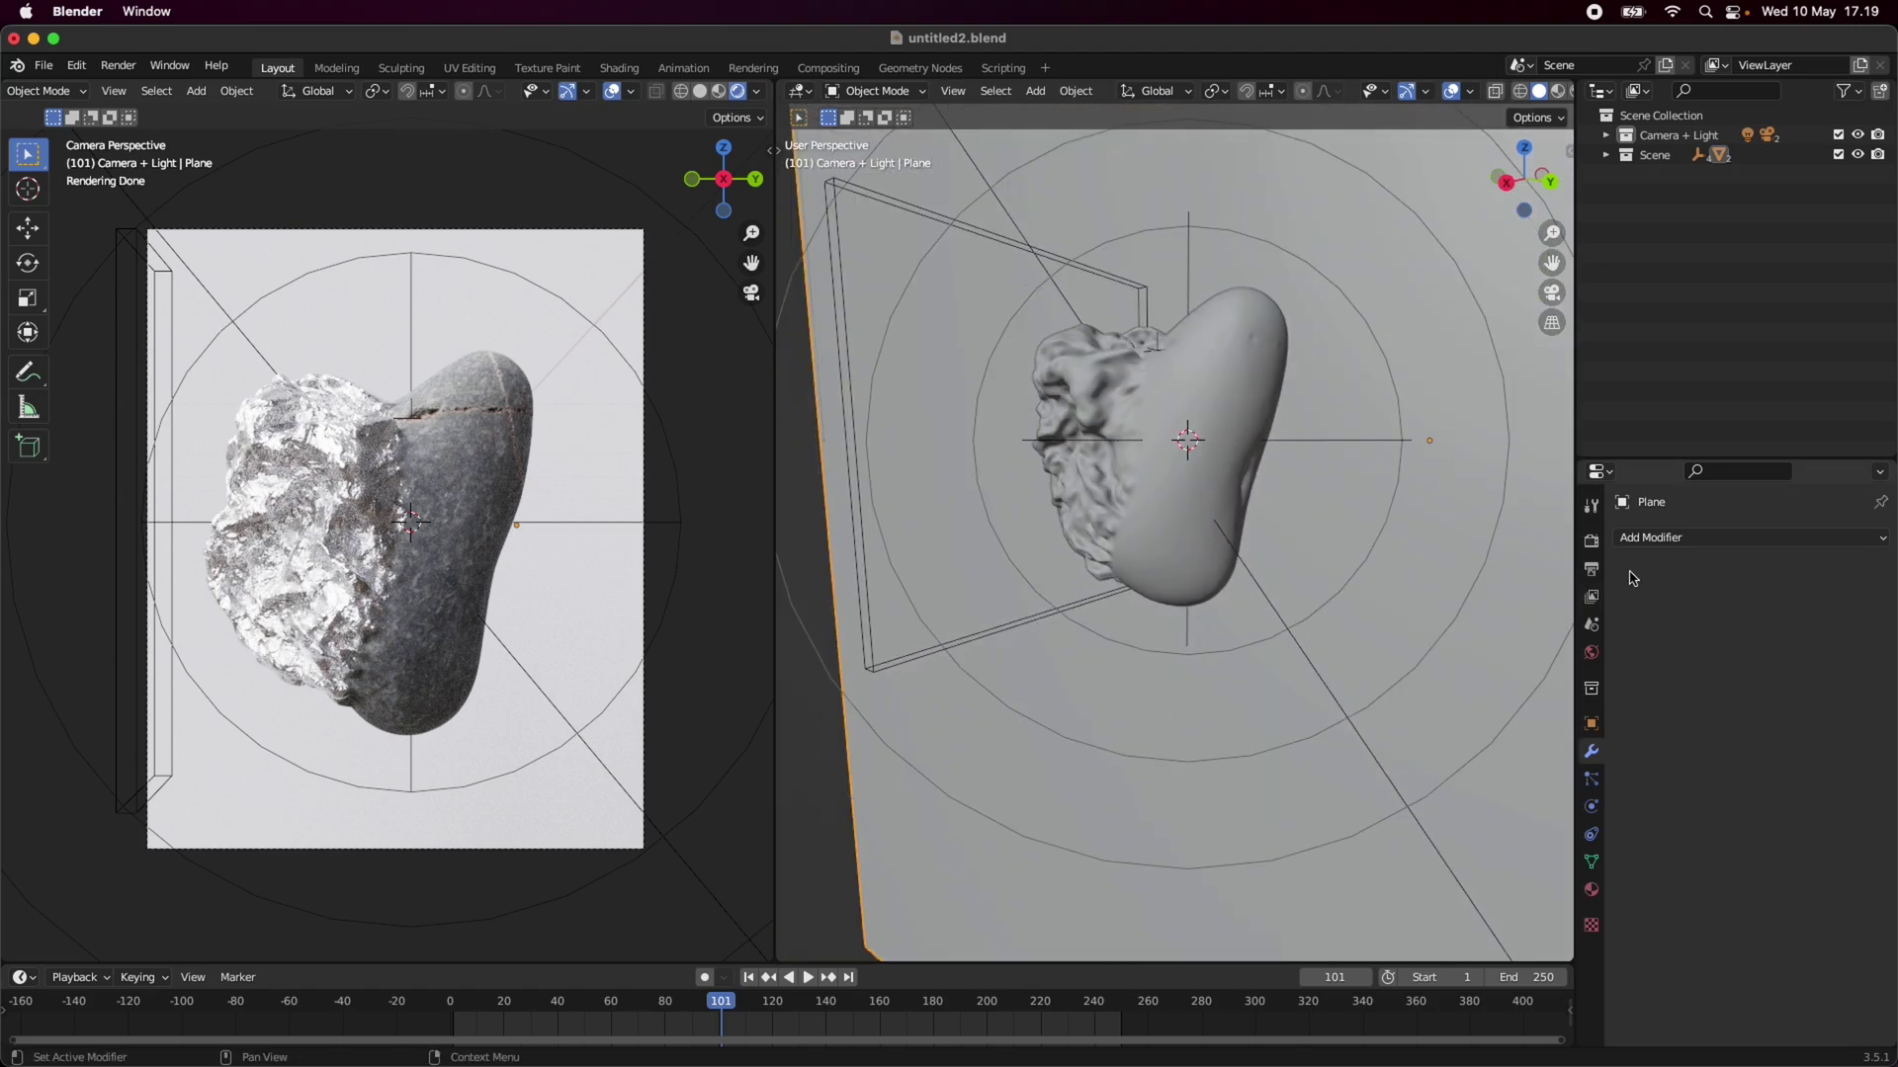
Reselect High_ply and briefly expand then collapse the VertexWeight modifier settings.
left_click(1215, 538)
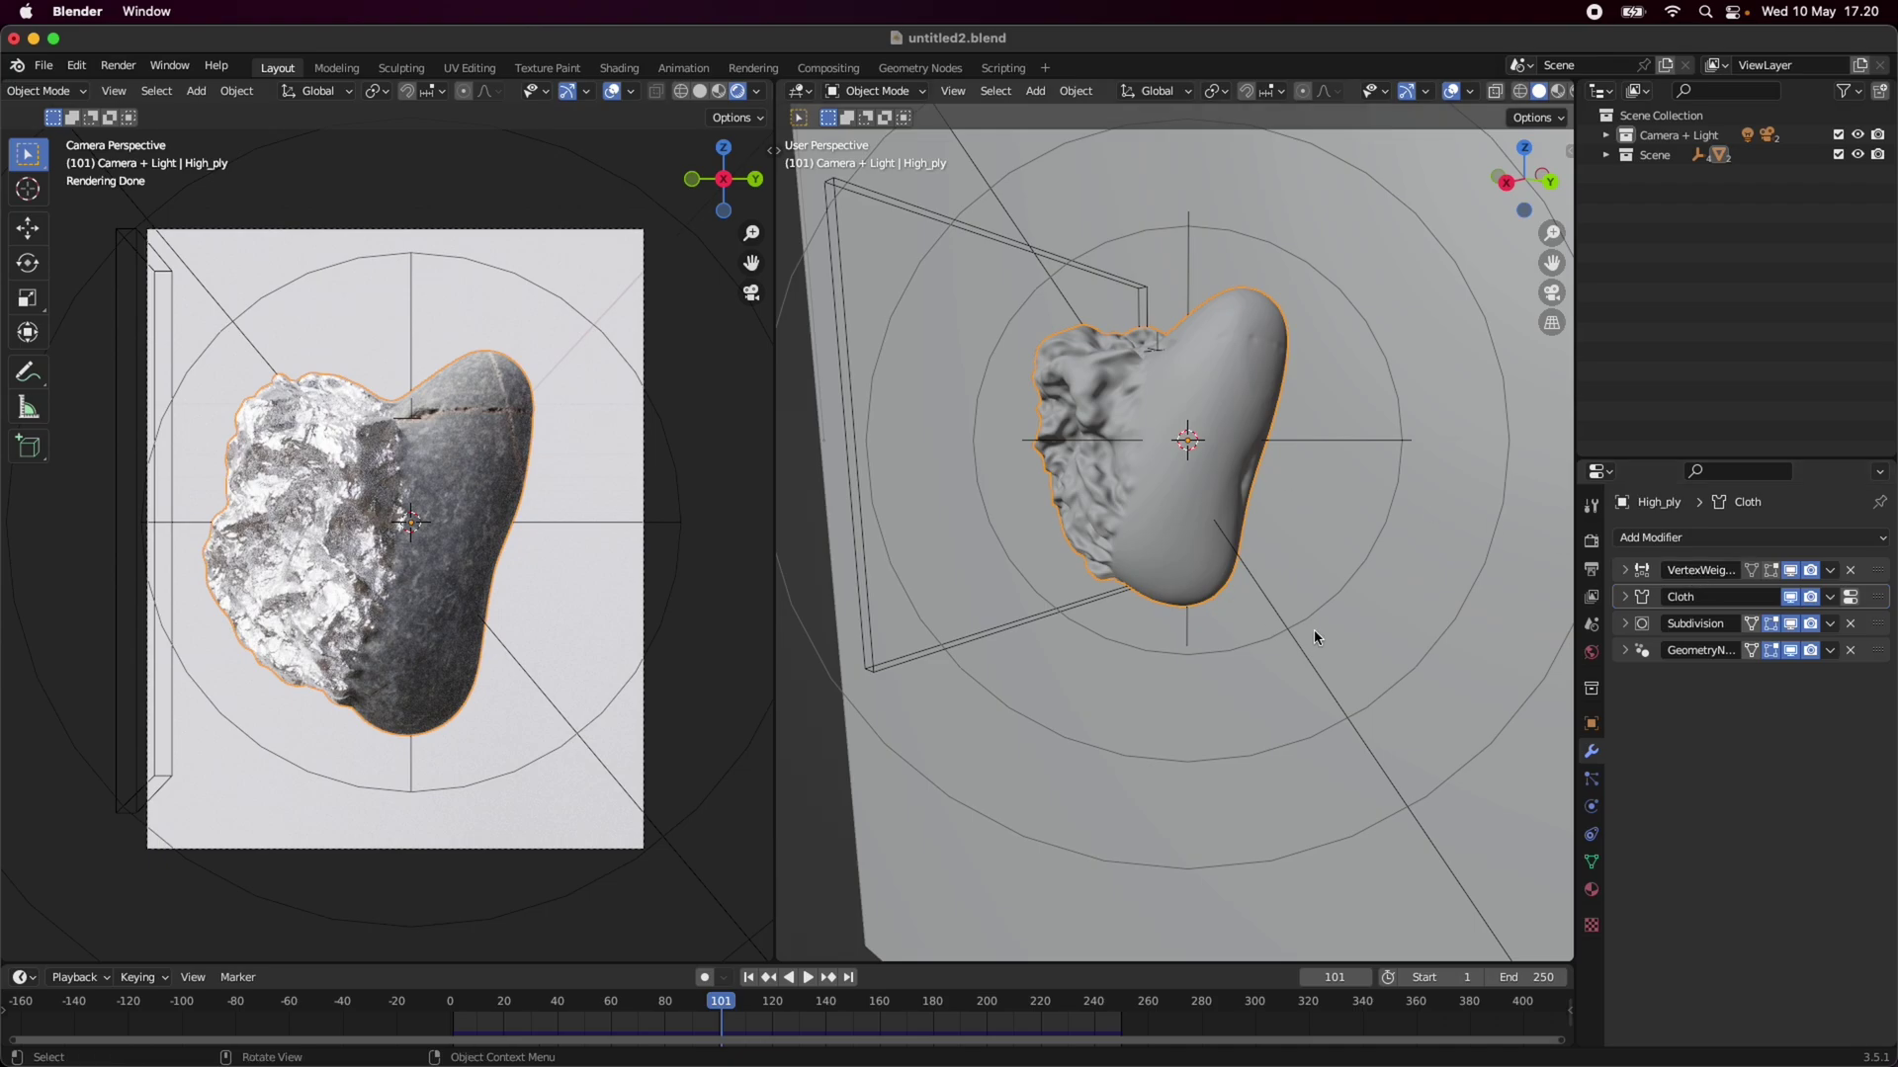
left_click(1624, 570)
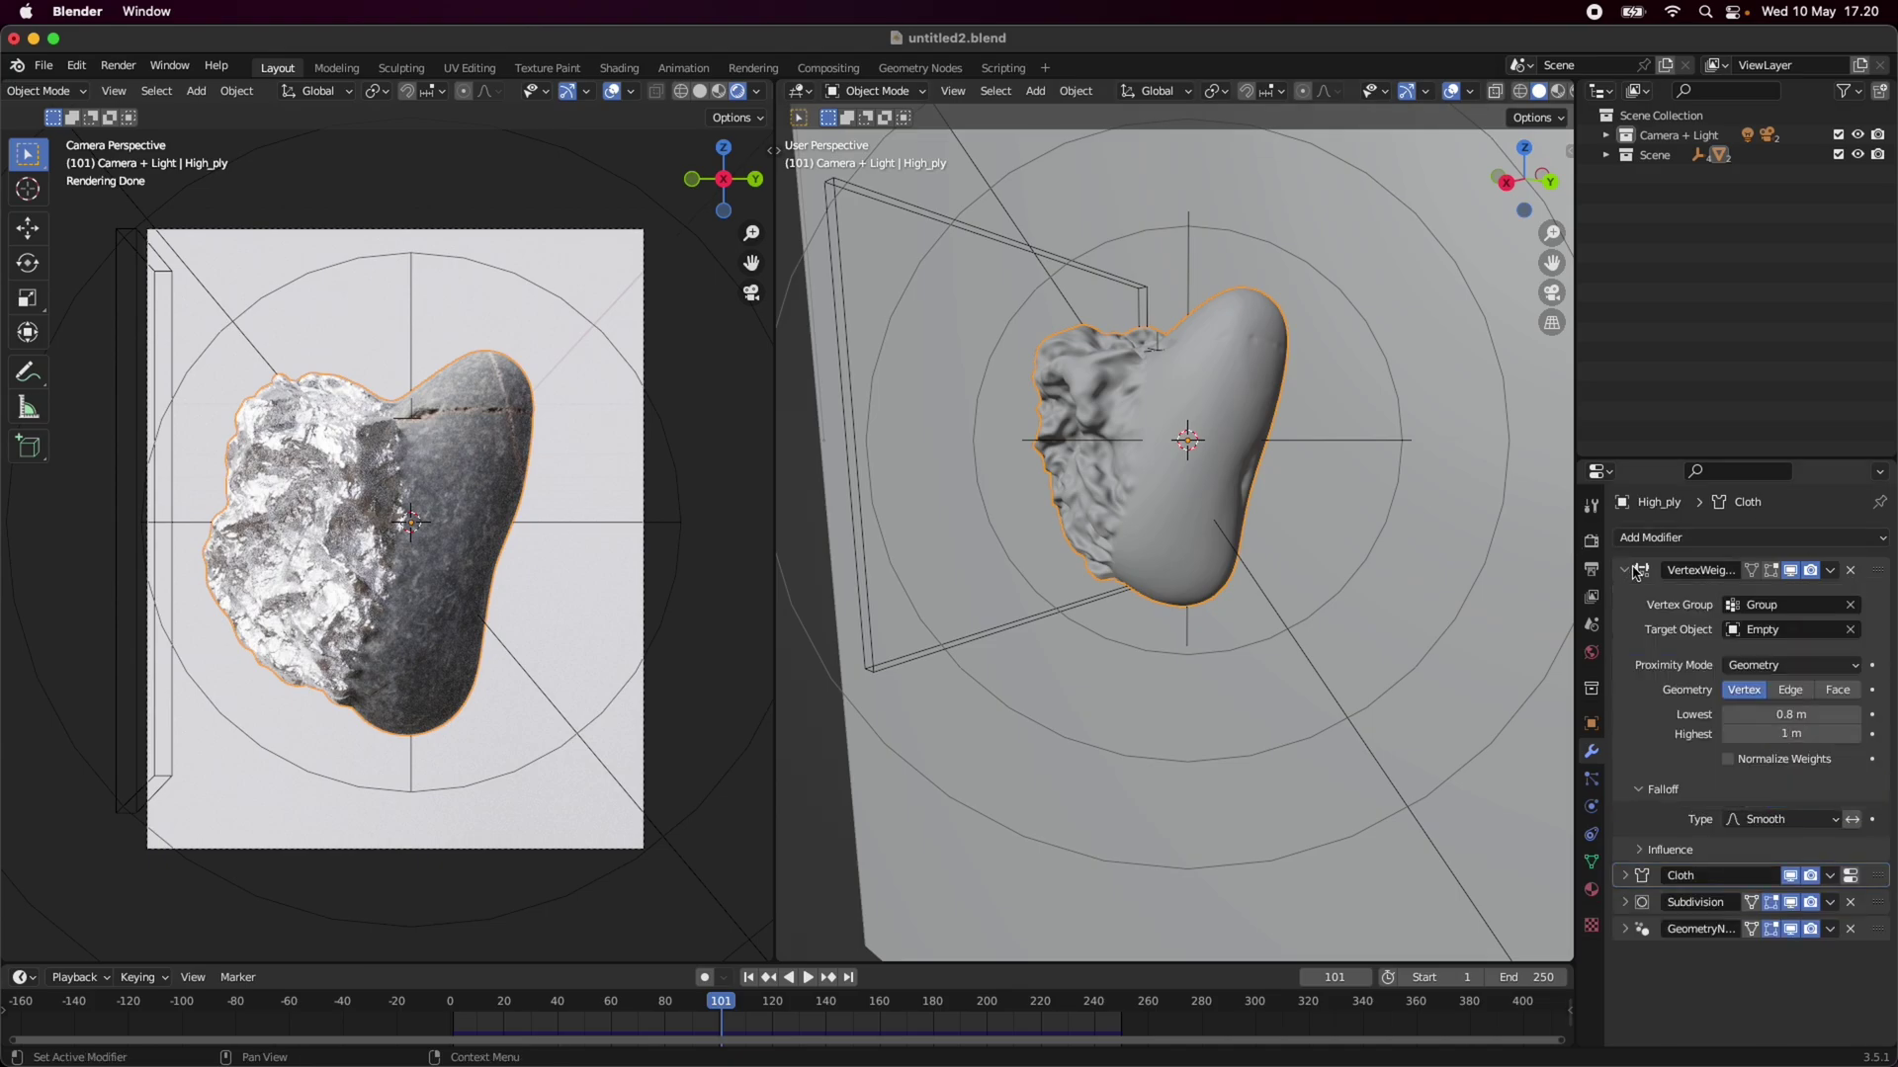
left_click(1624, 570)
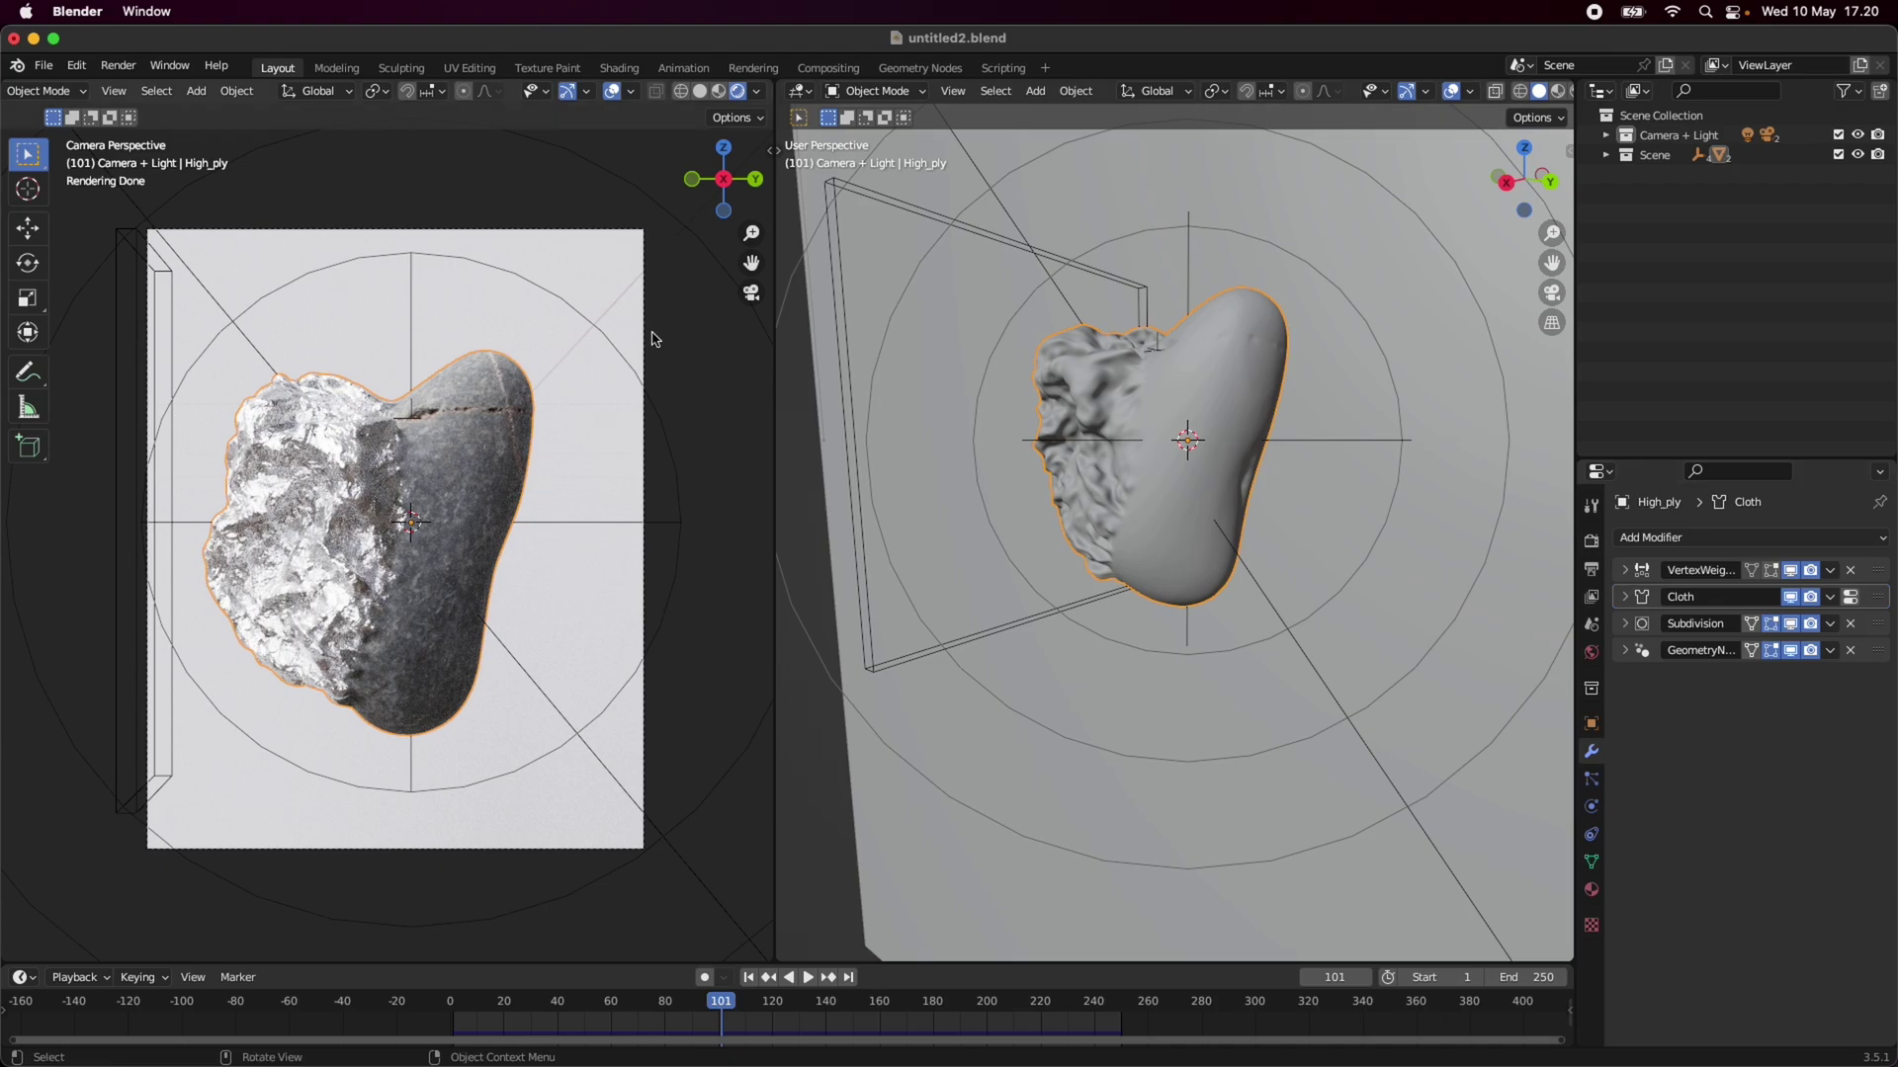
Hide the camera viewport overlays and move the timeline to frame 133 for a clean render.
left_click(612, 91)
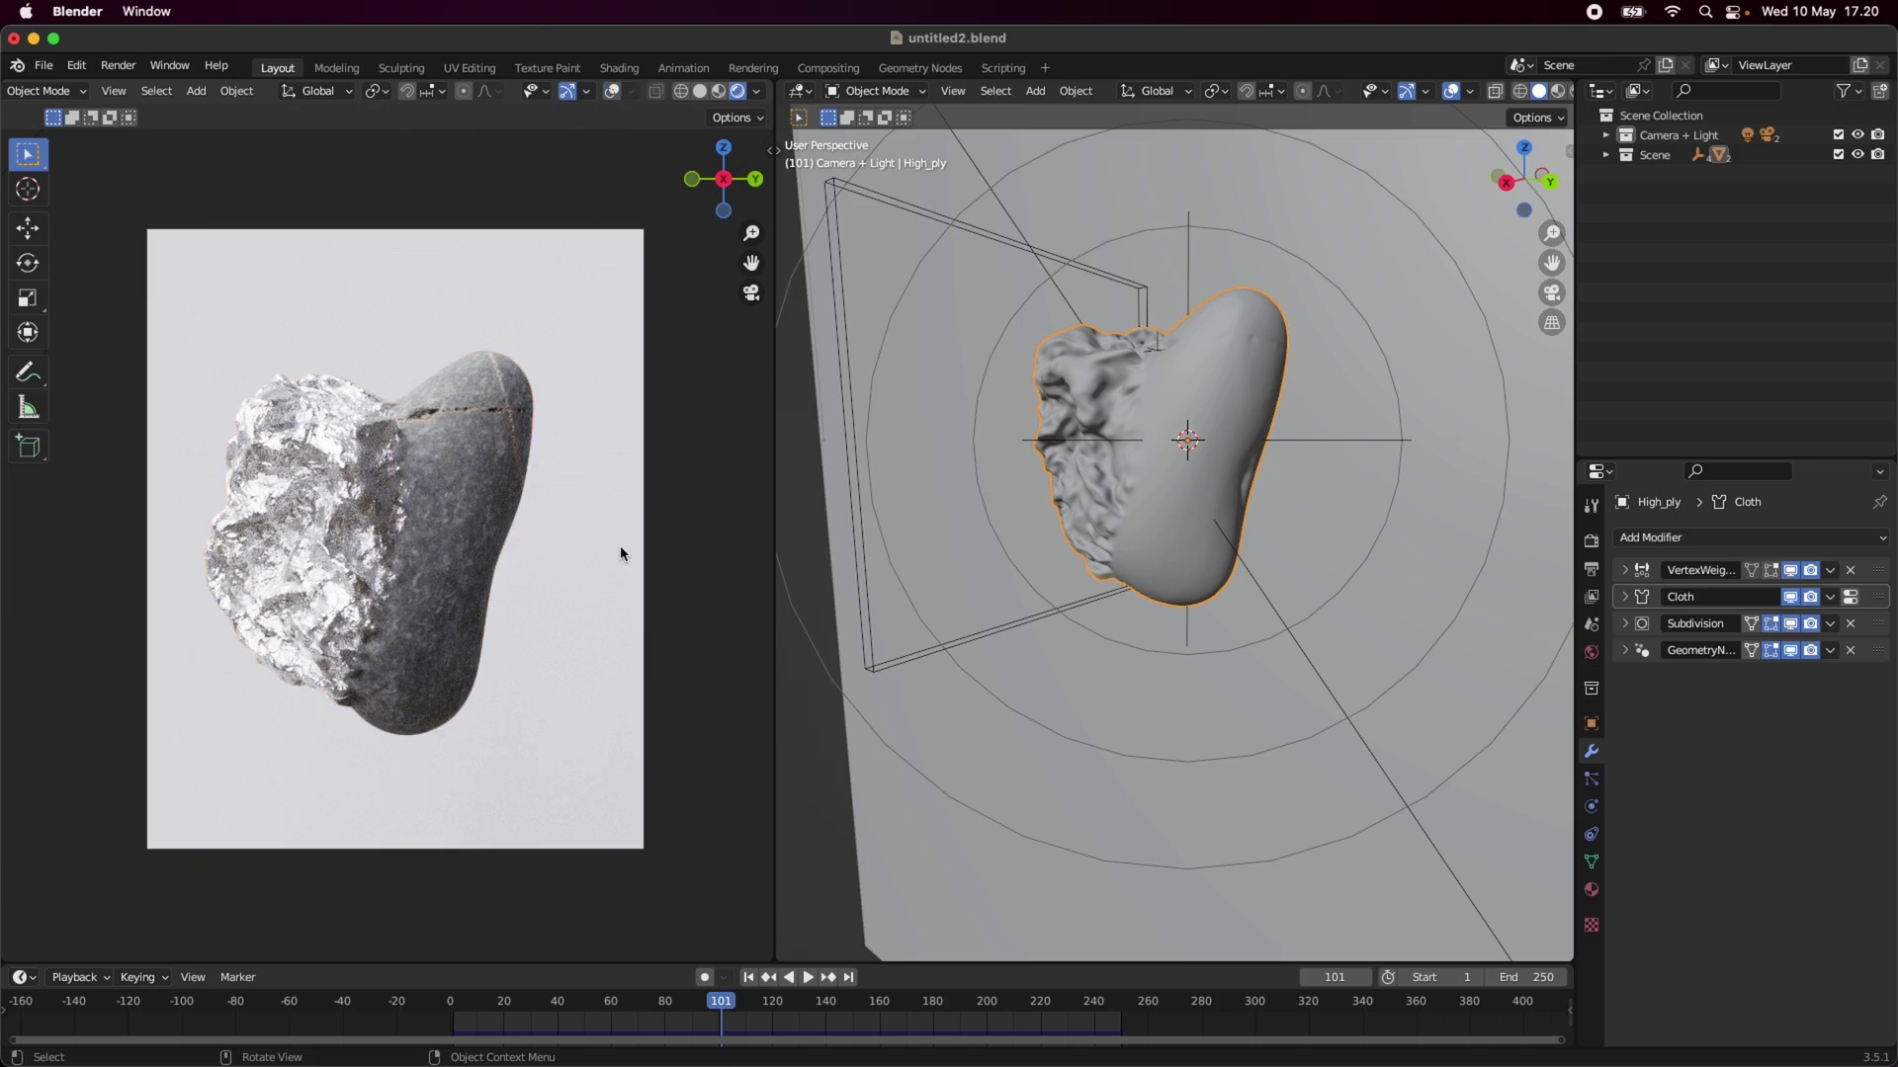
left_click(808, 1003)
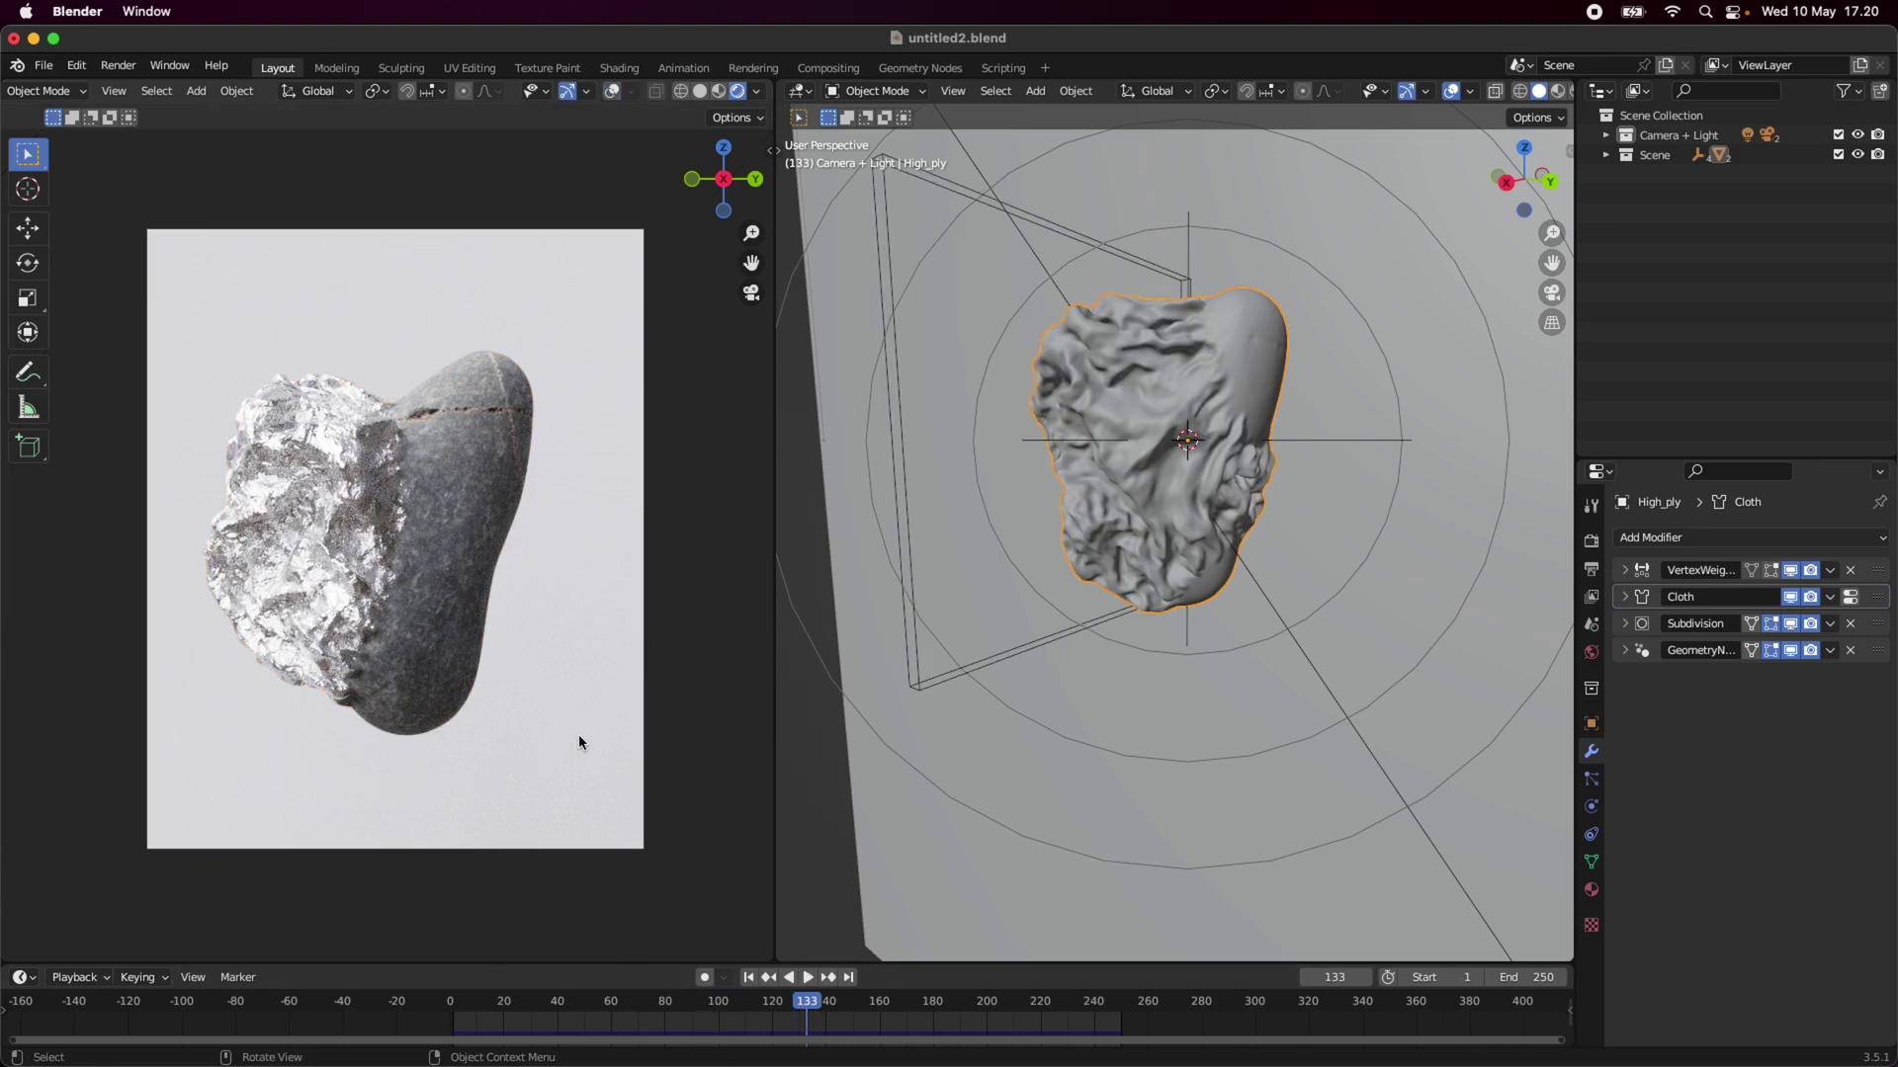